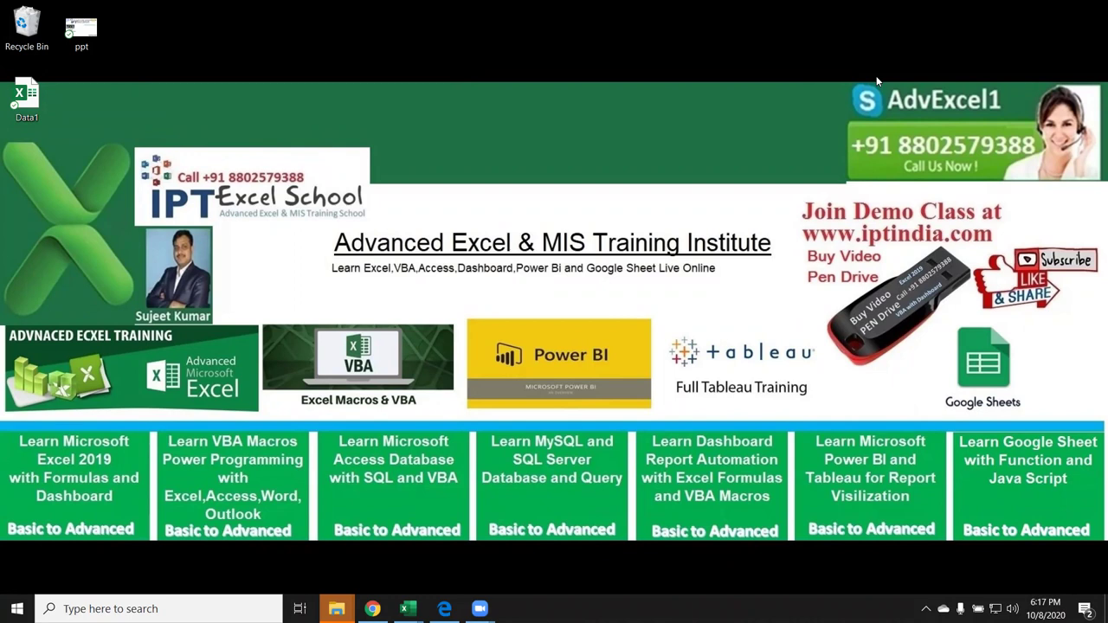
Search Gmail for 'cust' and open the Custom Format Link email
{"action": "left_click", "coordinate": [365, 605]}
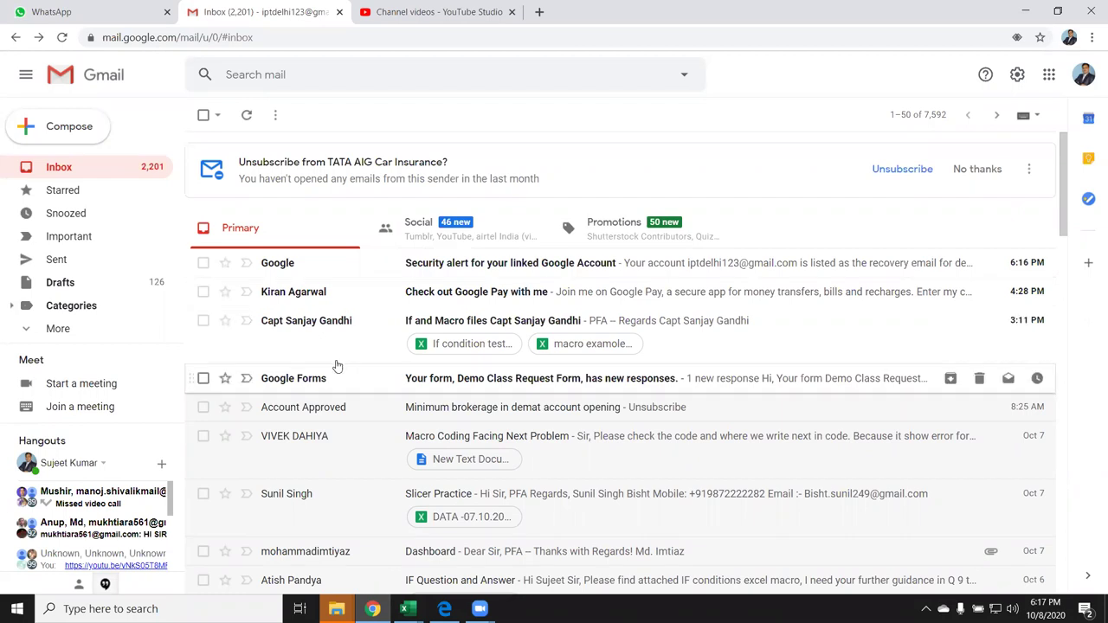
{"action": "scroll", "coordinate": [324, 327], "scroll_direction": "down", "scroll_amount": 1}
{"action": "left_click", "coordinate": [288, 74]}
{"action": "type", "text": "cu"}
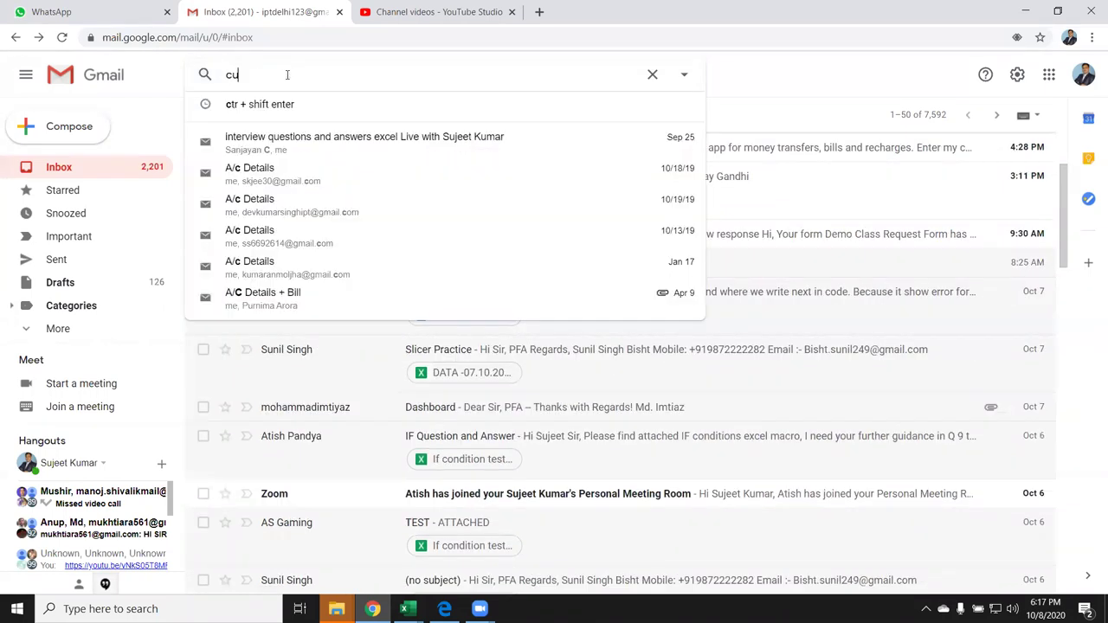
{"action": "type", "text": "st"}
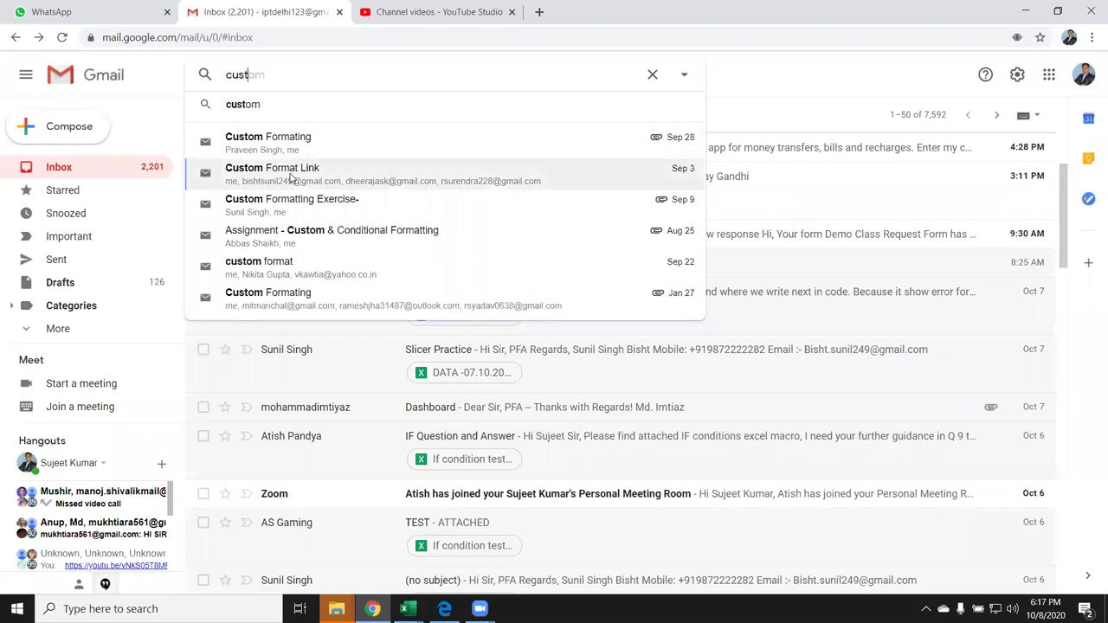
{"action": "left_click", "coordinate": [290, 173]}
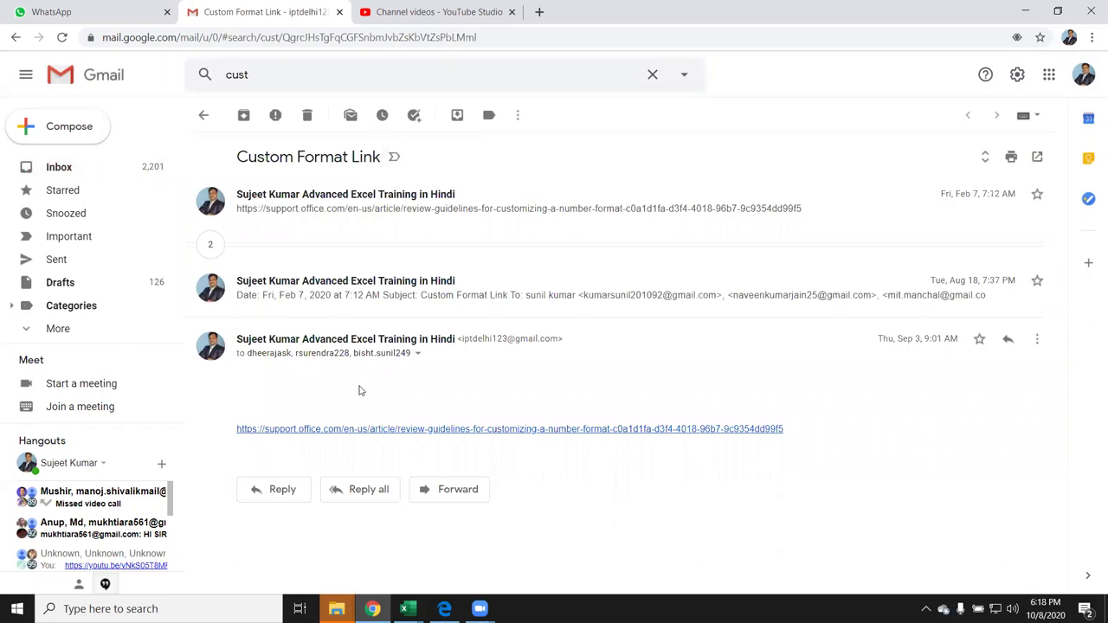
Open the linked number-format guidelines article and highlight its <POSITIVE>;<NEGATIVE>;<ZERO>;<TEXT> pattern
{"action": "left_click", "coordinate": [372, 430]}
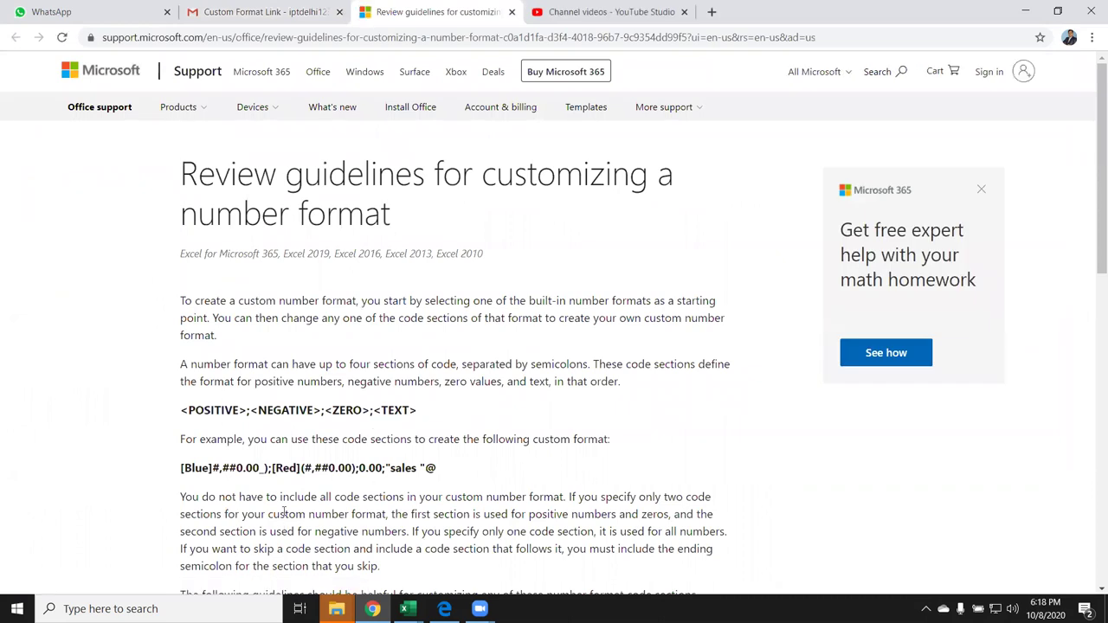
{"action": "scroll", "coordinate": [283, 485], "scroll_direction": "down", "scroll_amount": 3}
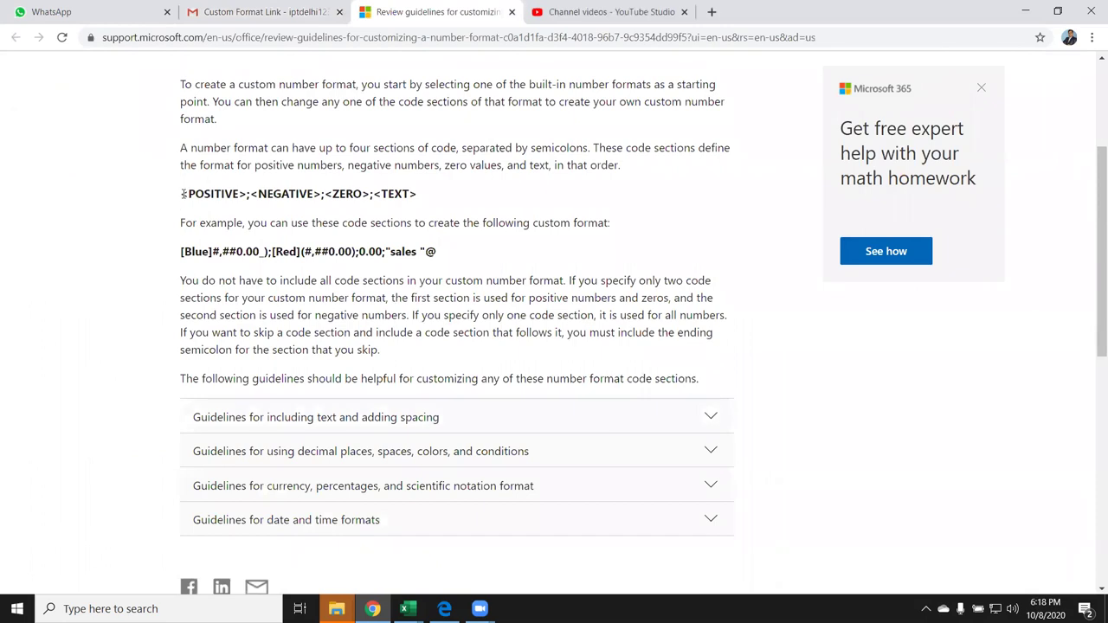
{"action": "left_click_drag", "start_coordinate": [182, 194], "coordinate": [416, 199]}
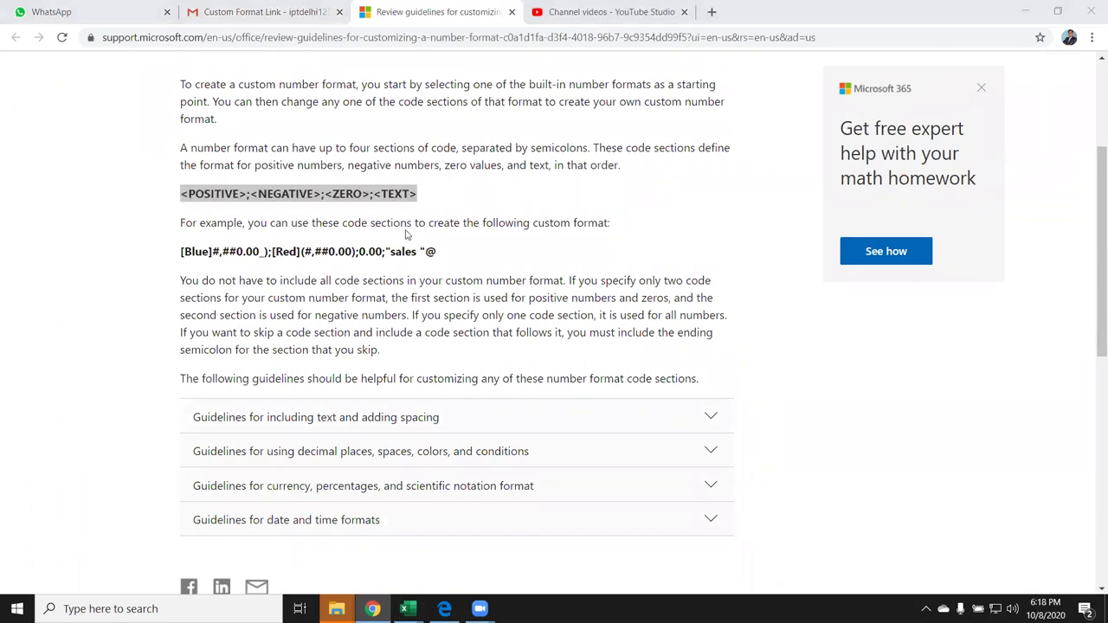
{"action": "key", "text": "alt+Tab"}
{"action": "key", "text": "alt+Tab"}
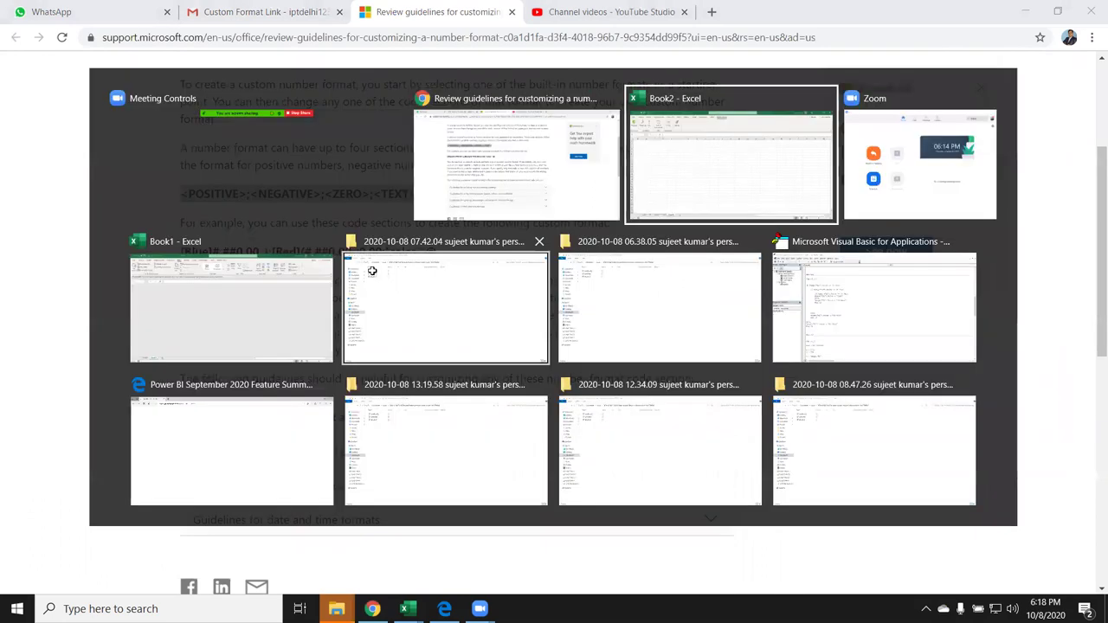
Enter 1500 in cell C4 on Sheet8 and reselect C4
{"action": "left_click", "coordinate": [139, 211]}
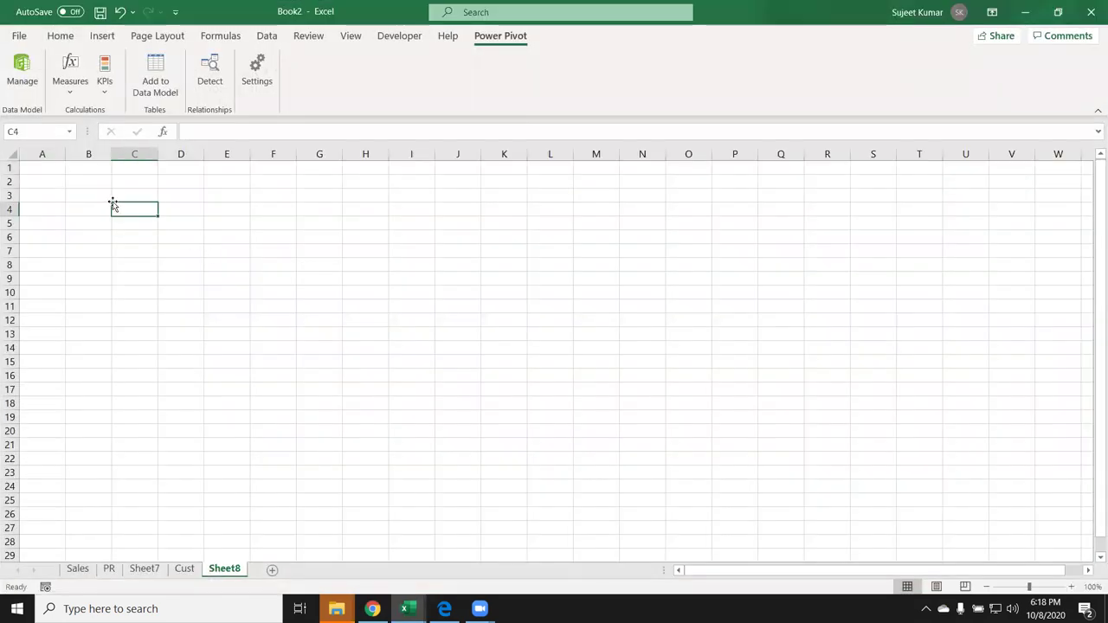
{"action": "type", "text": "1500"}
{"action": "left_click", "coordinate": [413, 331]}
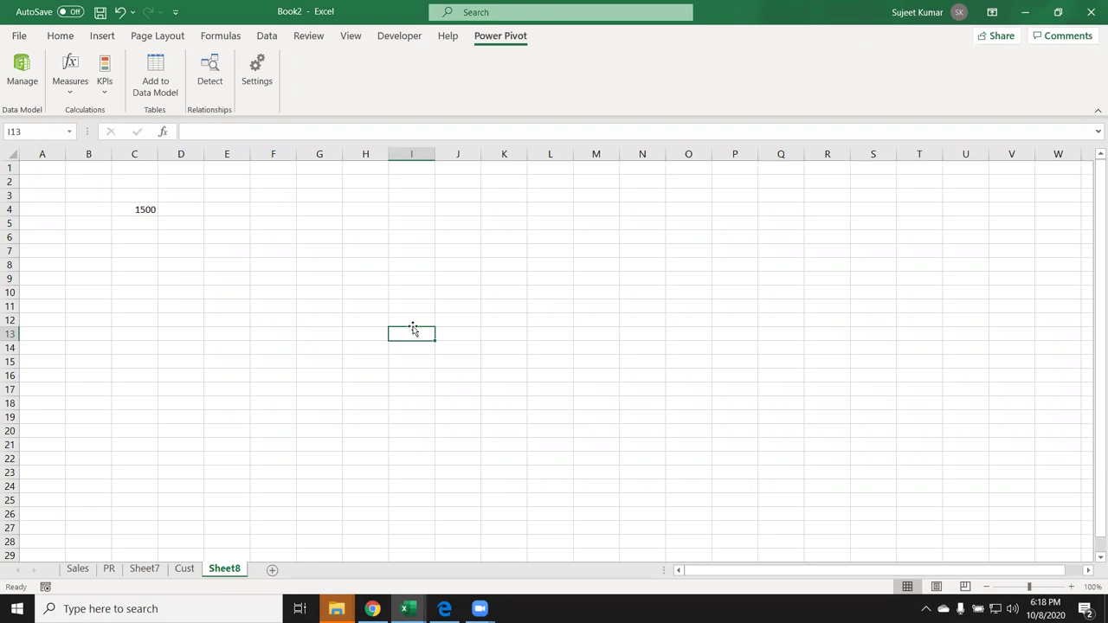
{"action": "left_click", "coordinate": [137, 217]}
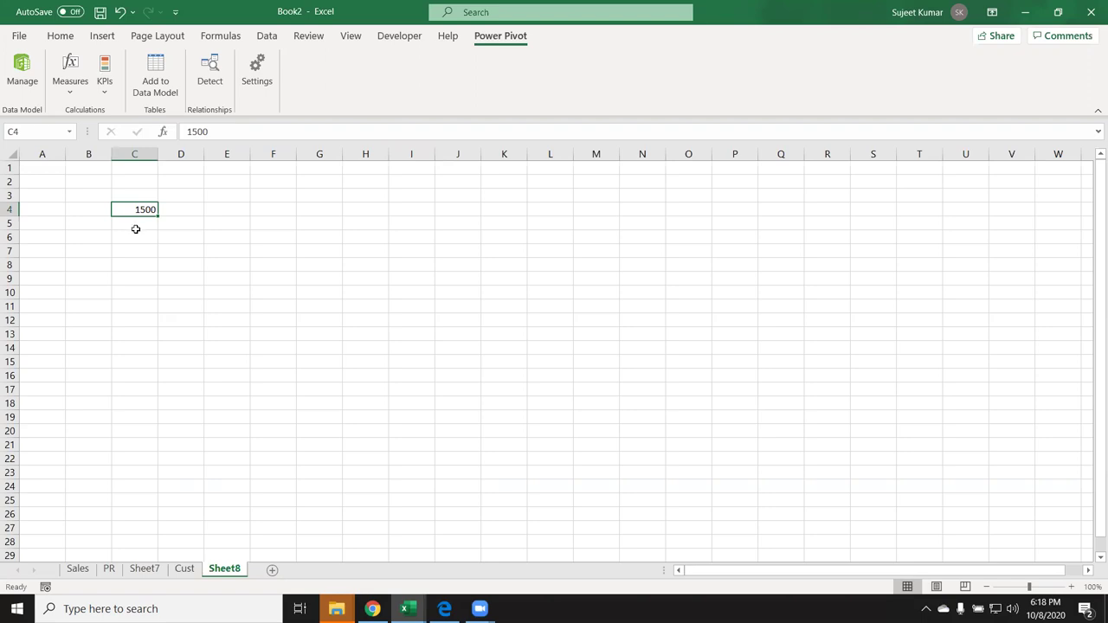
Give C4 the Custom number format "MRP" through the Format Cells dialog
{"action": "left_click", "coordinate": [60, 36]}
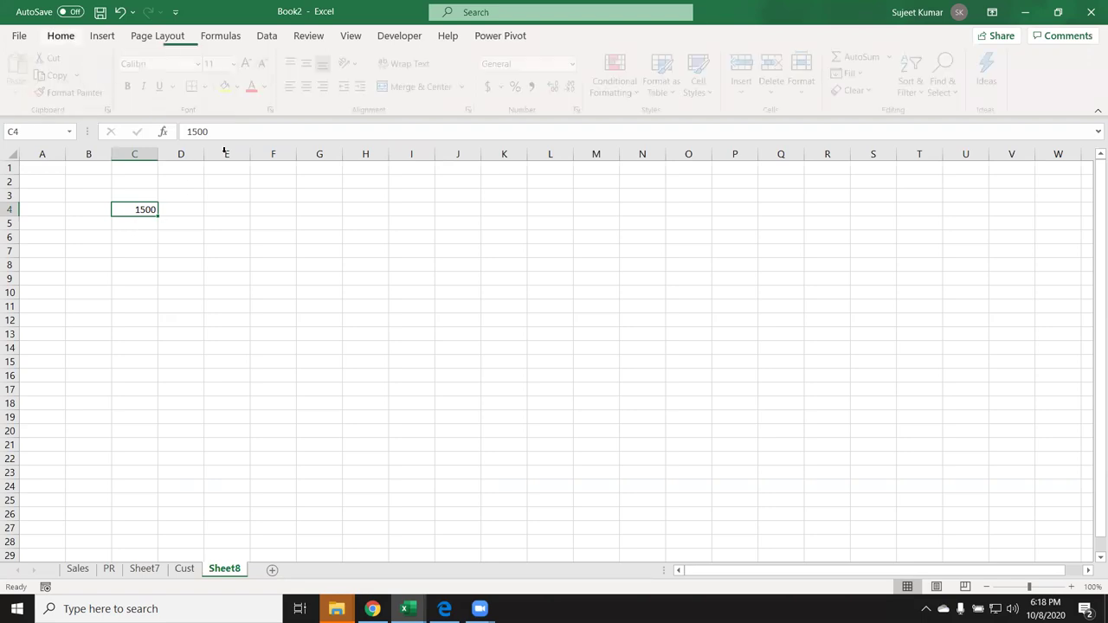
{"action": "left_click", "coordinate": [581, 110]}
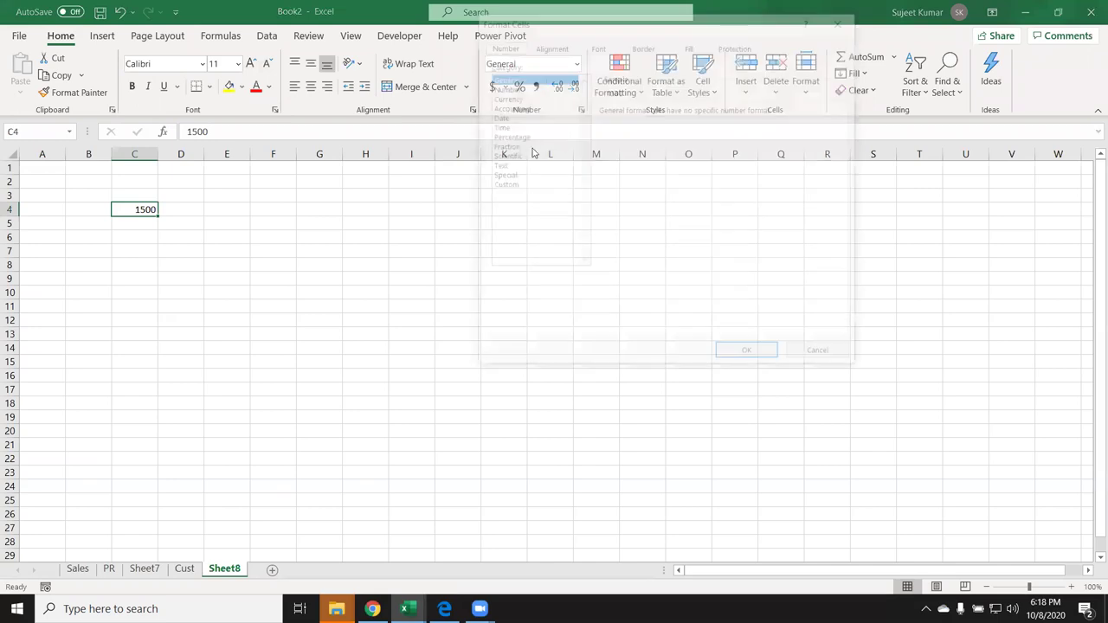
{"action": "left_click", "coordinate": [502, 186]}
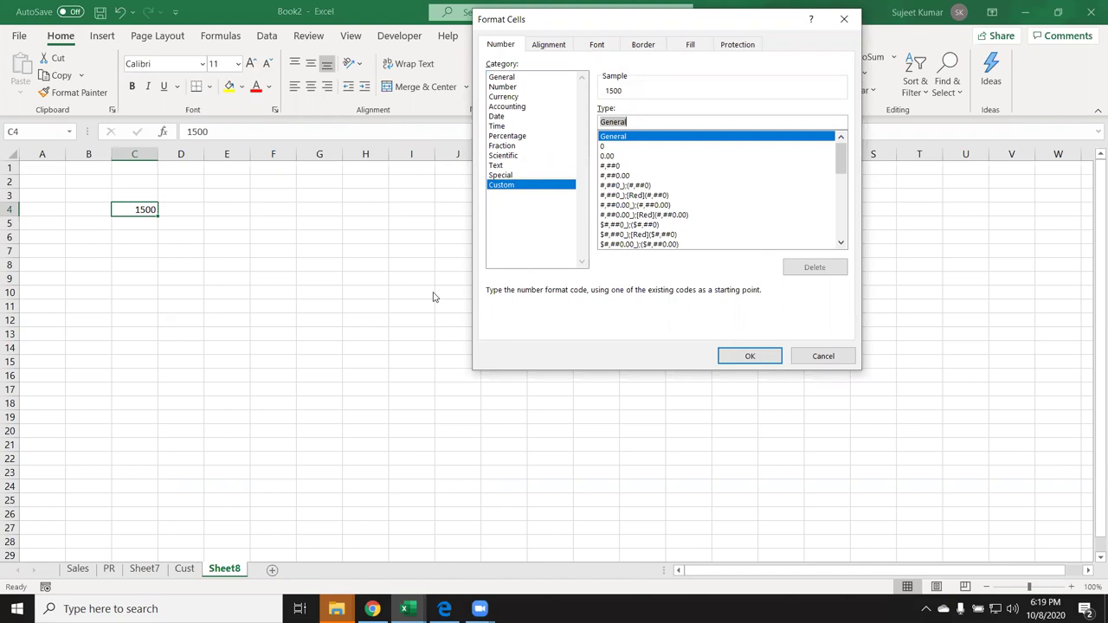
{"action": "type", "text": "\"MRP"}
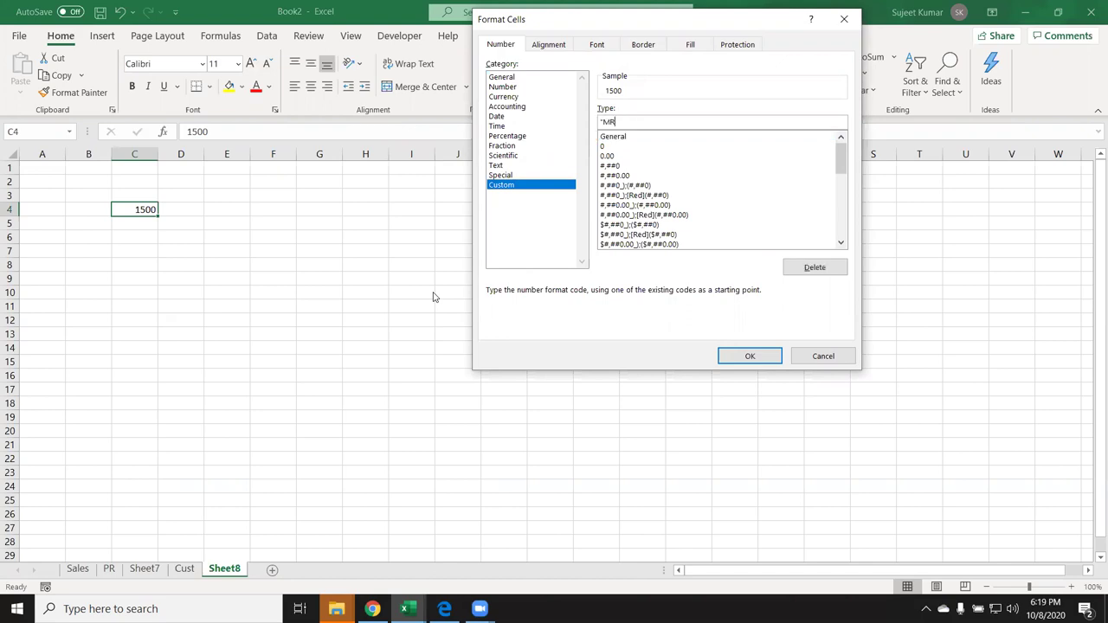
{"action": "type", "text": "\""}
{"action": "left_click", "coordinate": [753, 358]}
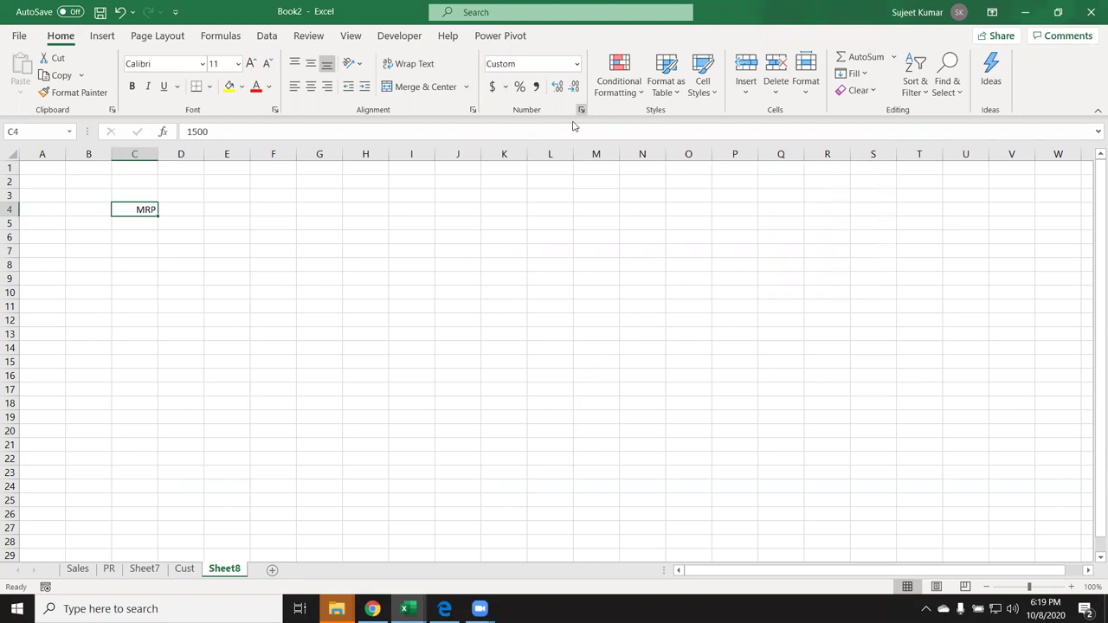
Enter -956 in C4 so it displays as -MRP, then return to C4
{"action": "type", "text": "-956"}
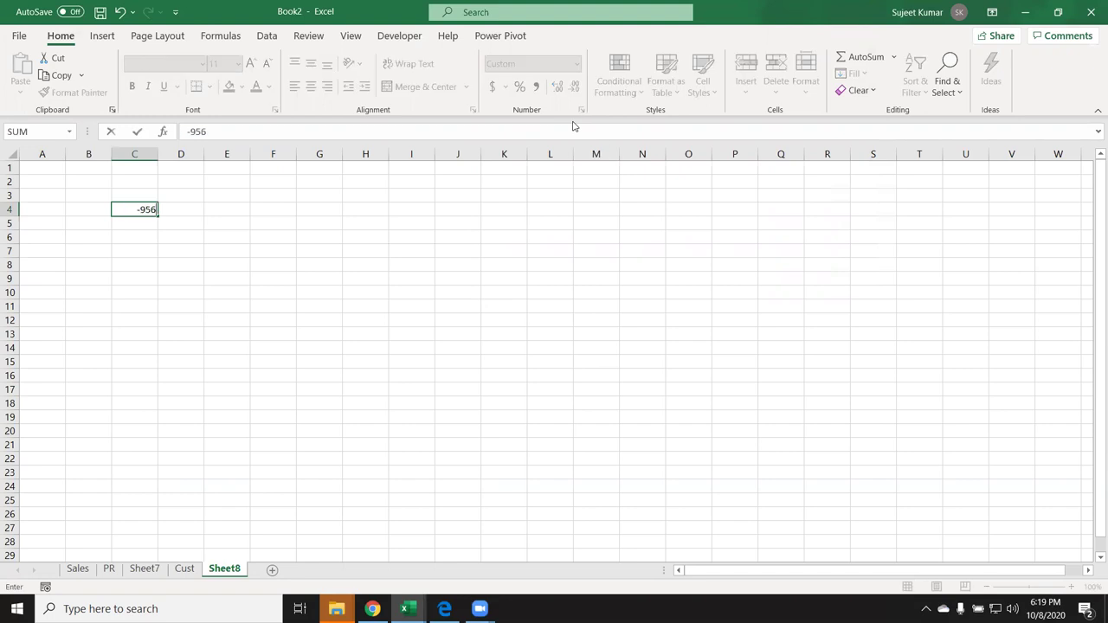
{"action": "key", "text": "Return"}
{"action": "key", "text": "Up"}
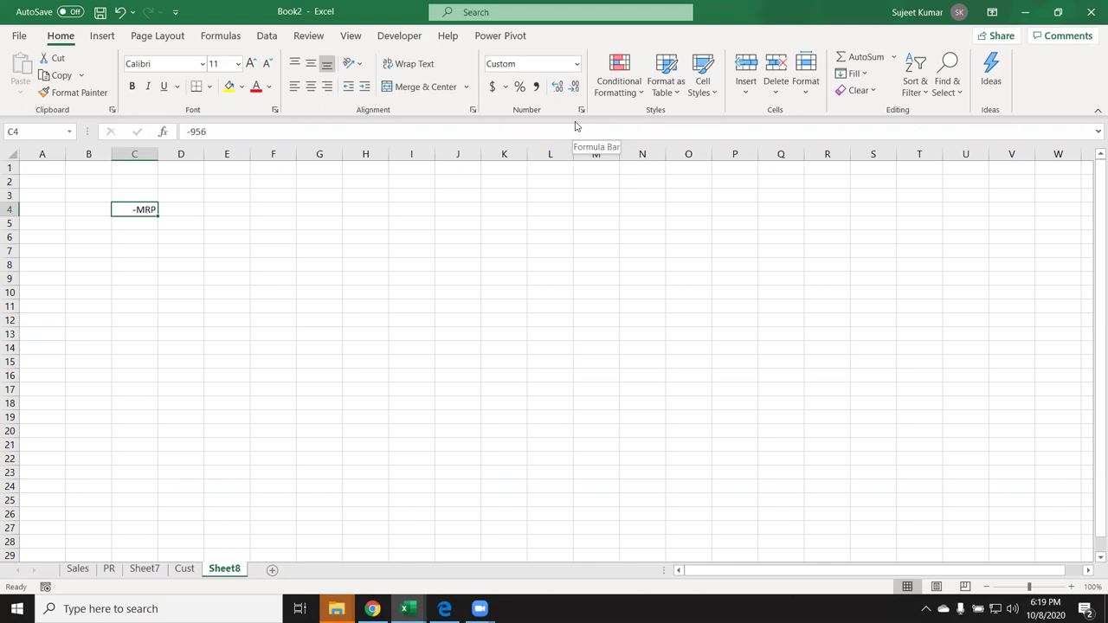
Extend C4's custom format to "MRP";"Dis" so negative values show Dis
{"action": "left_click", "coordinate": [582, 114]}
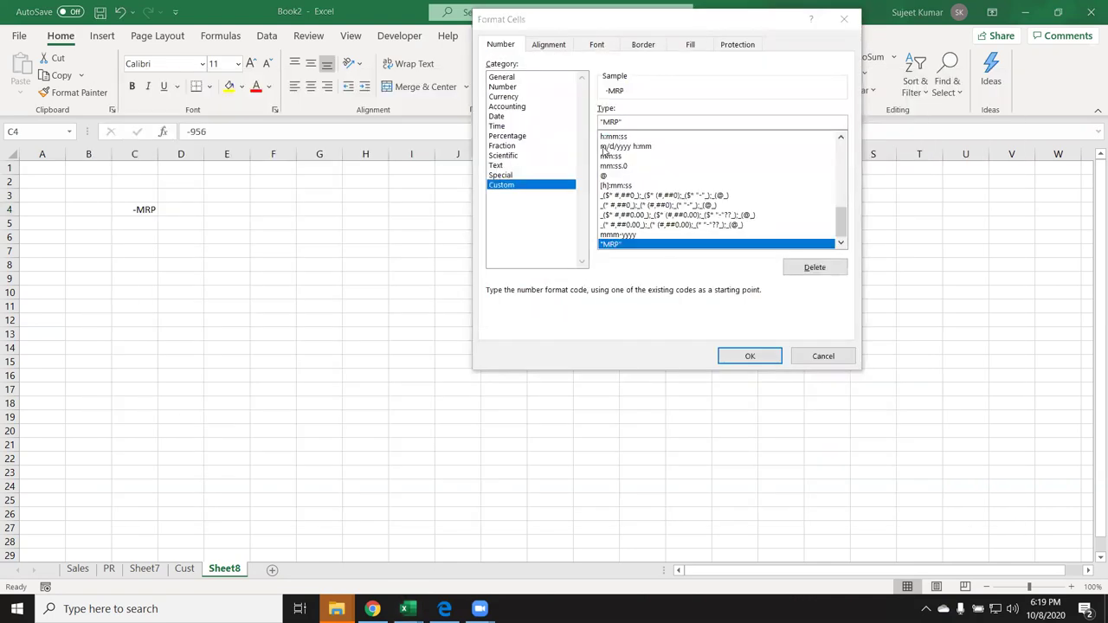
{"action": "left_click", "coordinate": [644, 122]}
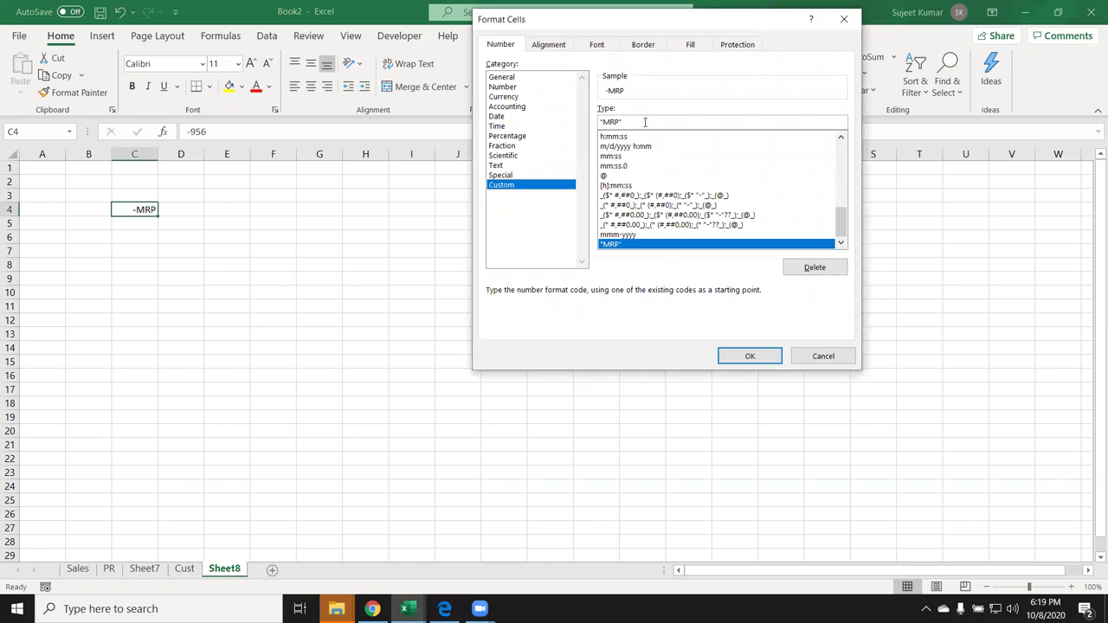
{"action": "type", "text": "; "}
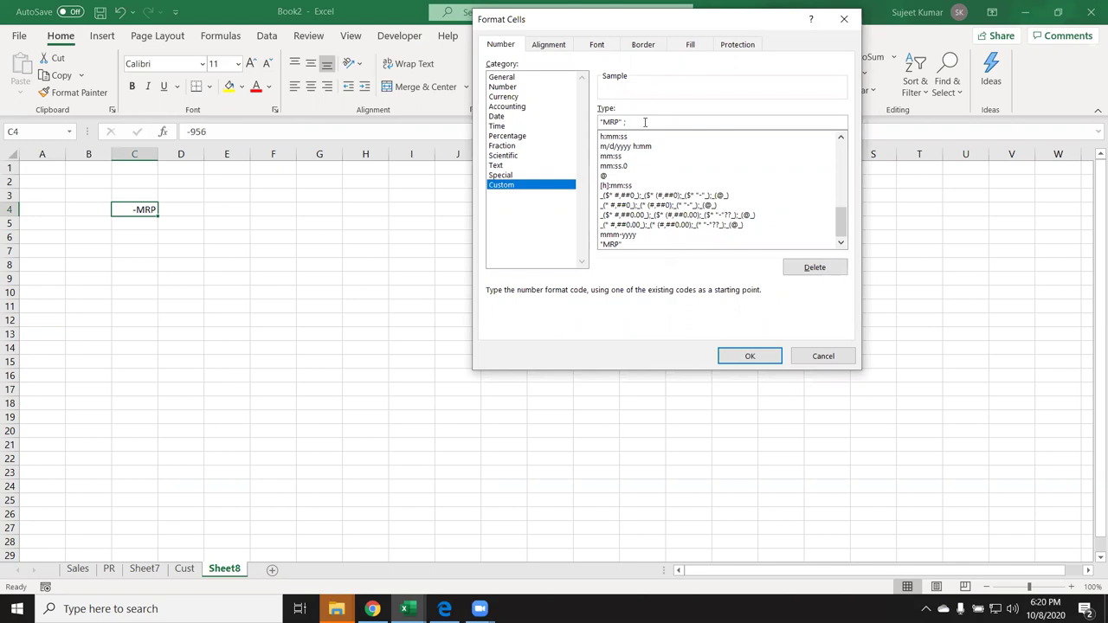
{"action": "type", "text": "Dis"}
{"action": "key", "text": "BackSpace"}
{"action": "key", "text": "BackSpace"}
{"action": "key", "text": "BackSpace"}
{"action": "type", "text": "\"Dis"}
{"action": "type", "text": "\""}
{"action": "left_click", "coordinate": [747, 355]}
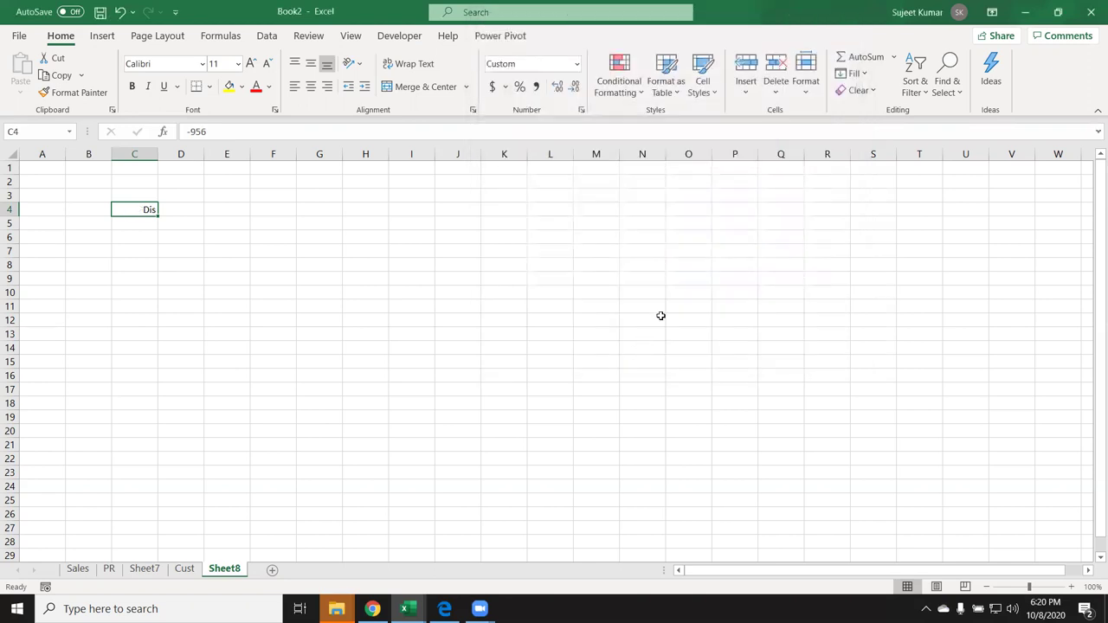
Add a "Free" zero section to the format and set C4 to 0, shown as Free
{"action": "left_click", "coordinate": [692, 126]}
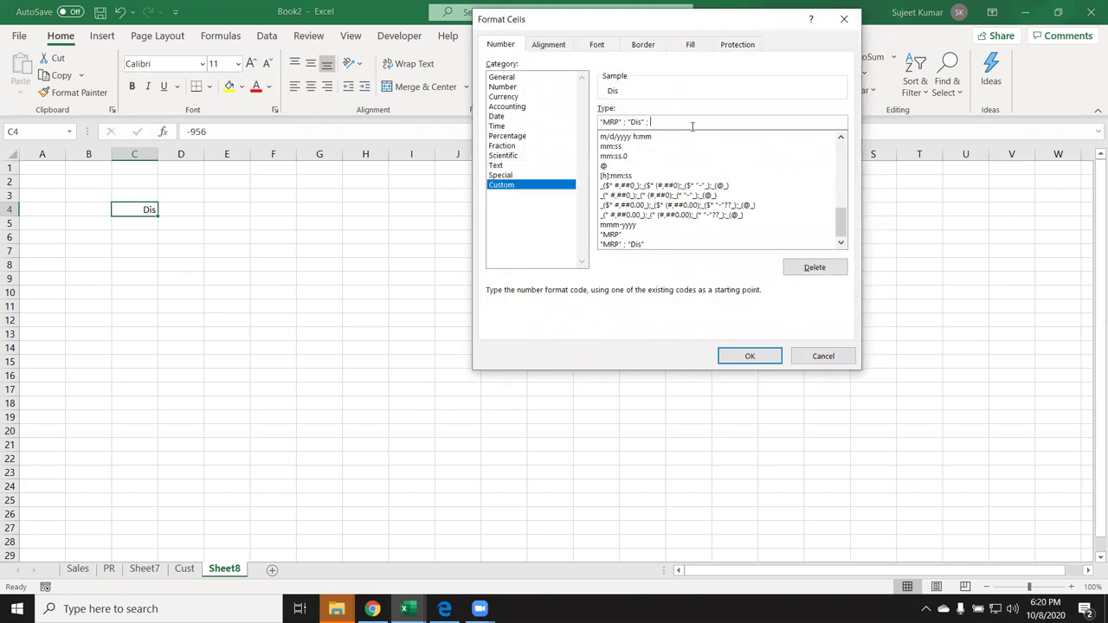
{"action": "type", "text": "\"Free"}
{"action": "key", "text": "Return"}
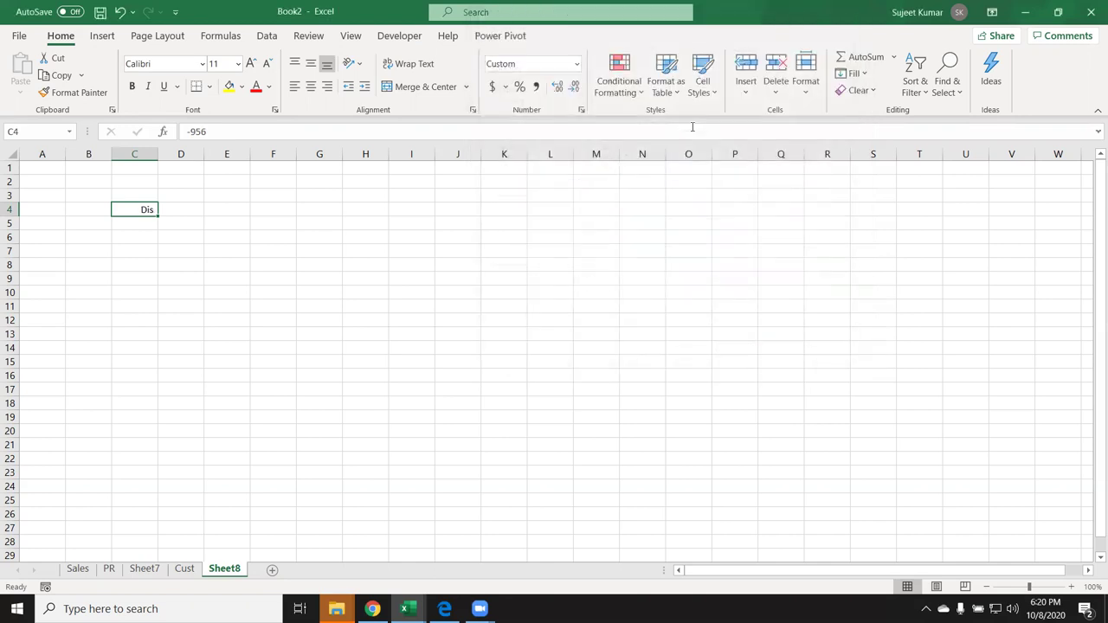
{"action": "key", "text": "F2"}
{"action": "key", "text": "Return"}
{"action": "key", "text": "Up"}
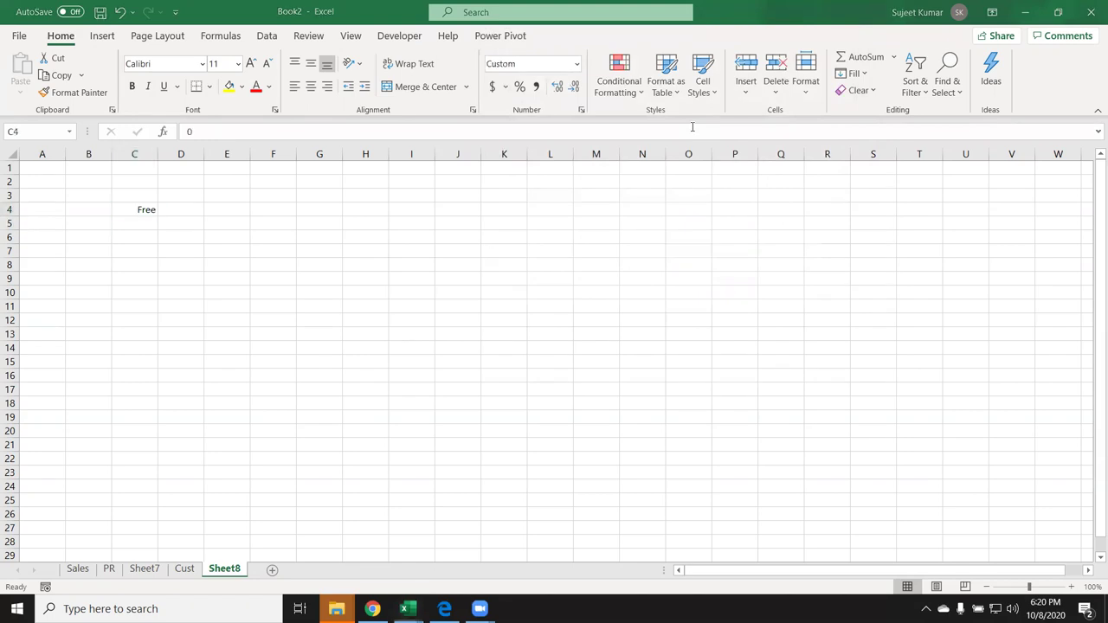
{"action": "key", "text": "alt+Tab"}
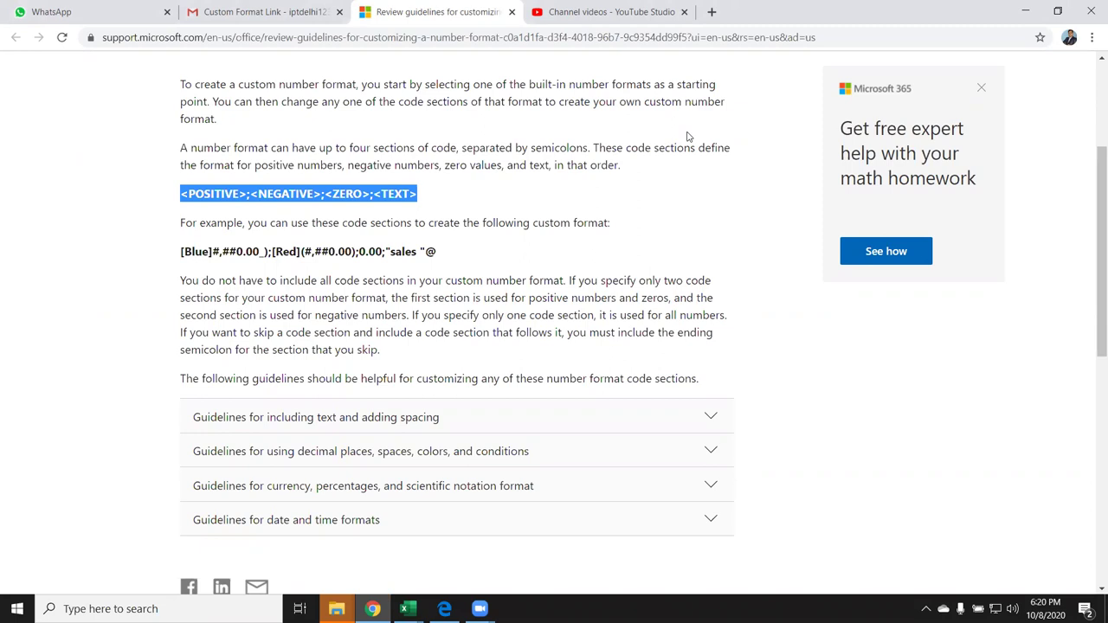
Highlight the POSITIVE, NEGATIVE, ZERO and TEXT section names in the article's format pattern
{"action": "double_click", "coordinate": [191, 193]}
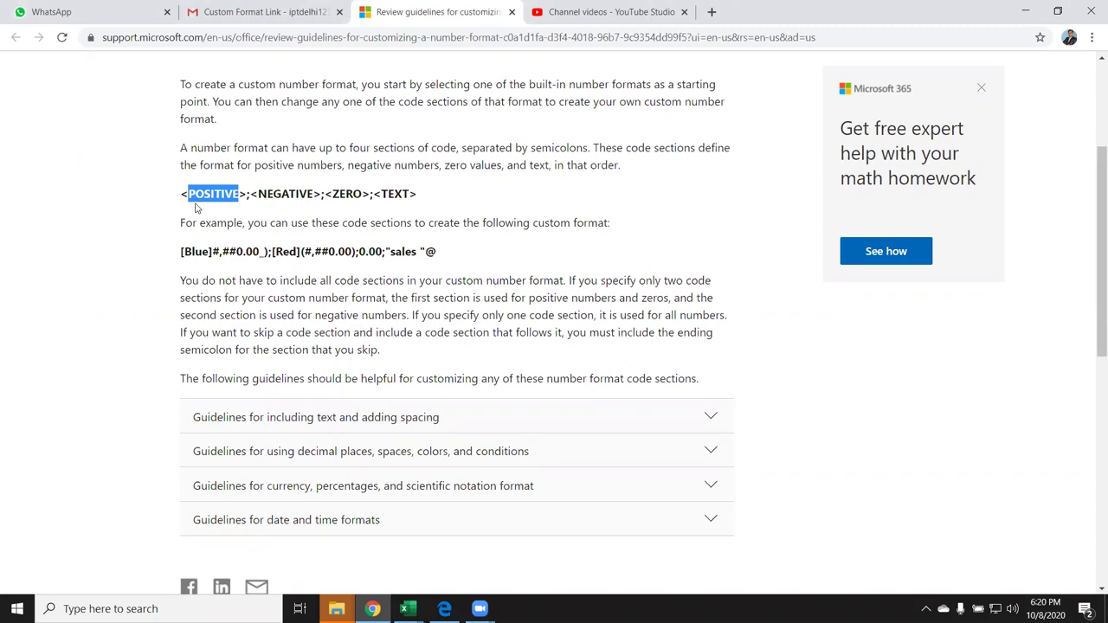
{"action": "double_click", "coordinate": [267, 194]}
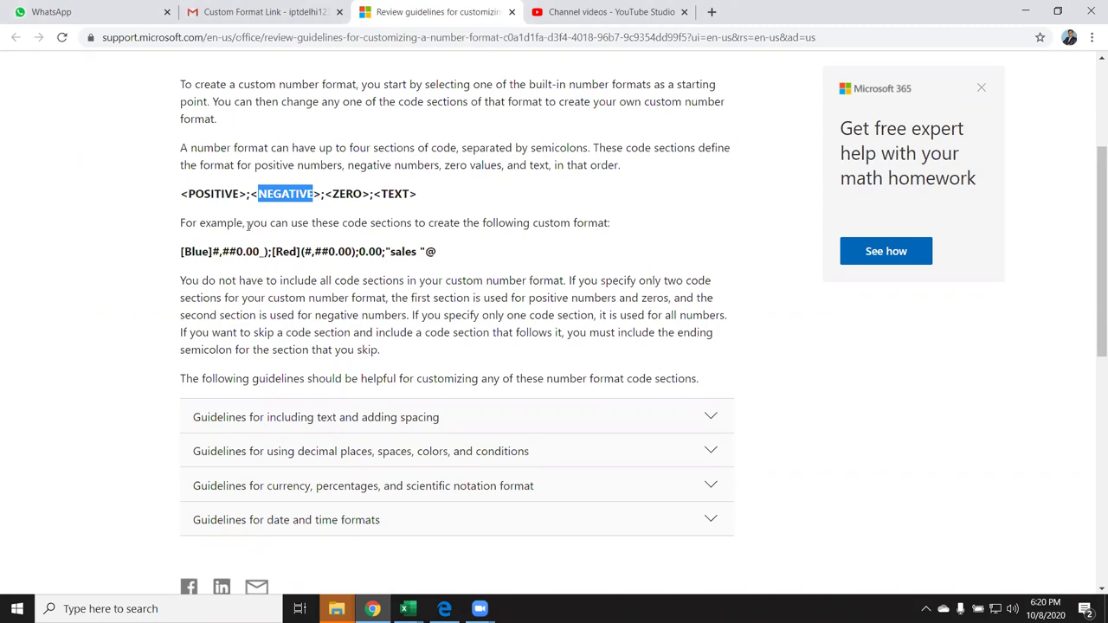
{"action": "double_click", "coordinate": [347, 194]}
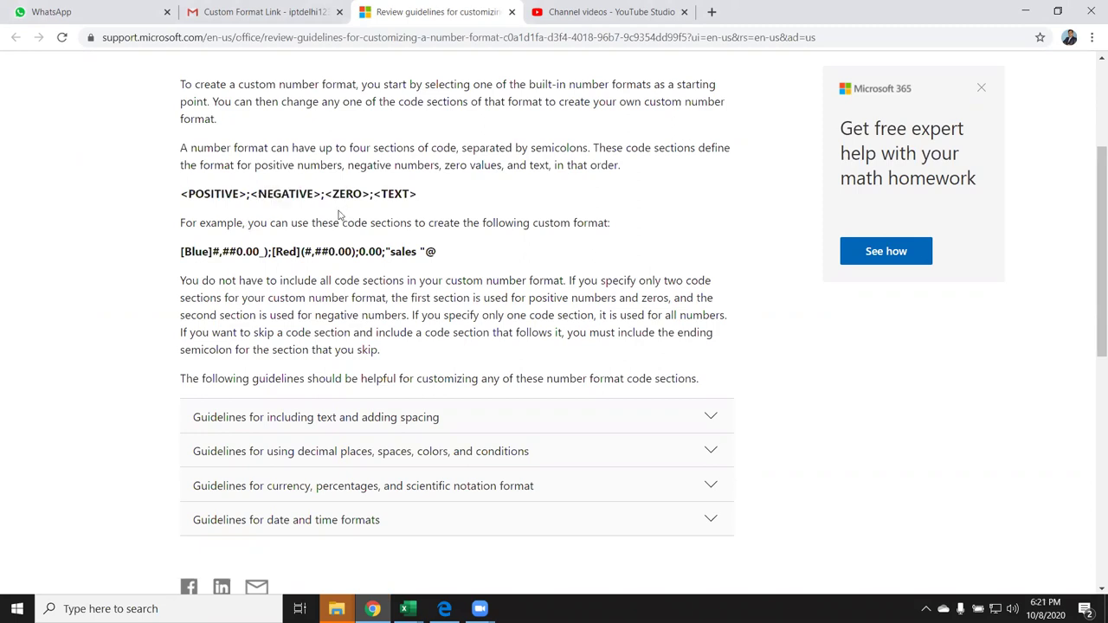
{"action": "double_click", "coordinate": [400, 194]}
Clear the highlight and return to the Book2 Excel window
{"action": "key", "text": "alt+Tab"}
{"action": "key", "text": "alt+Tab"}
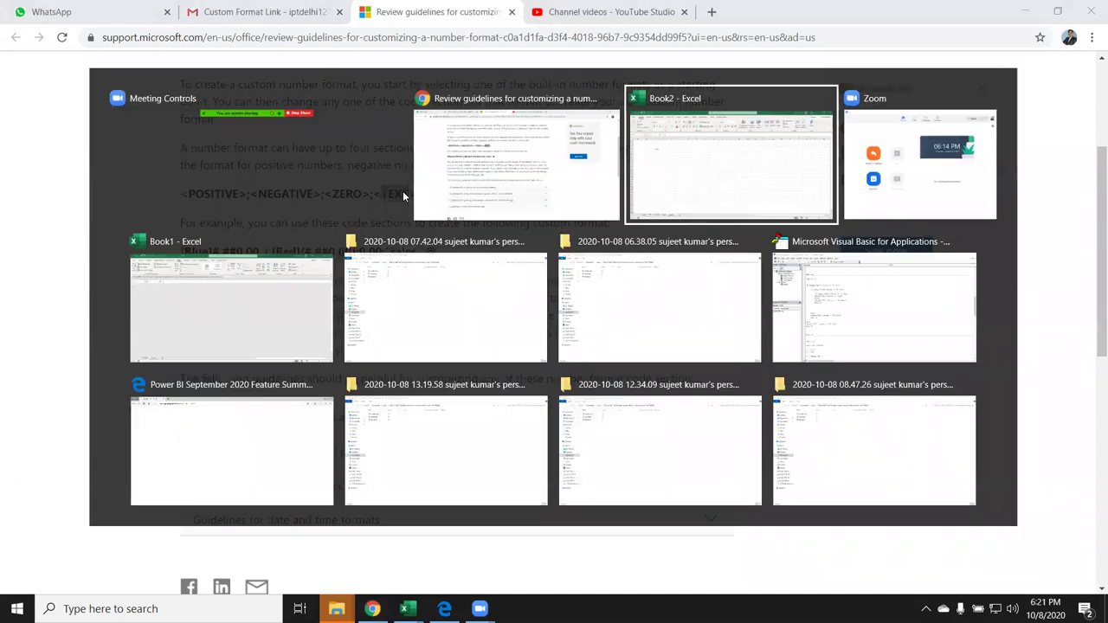
{"action": "left_click", "coordinate": [424, 198]}
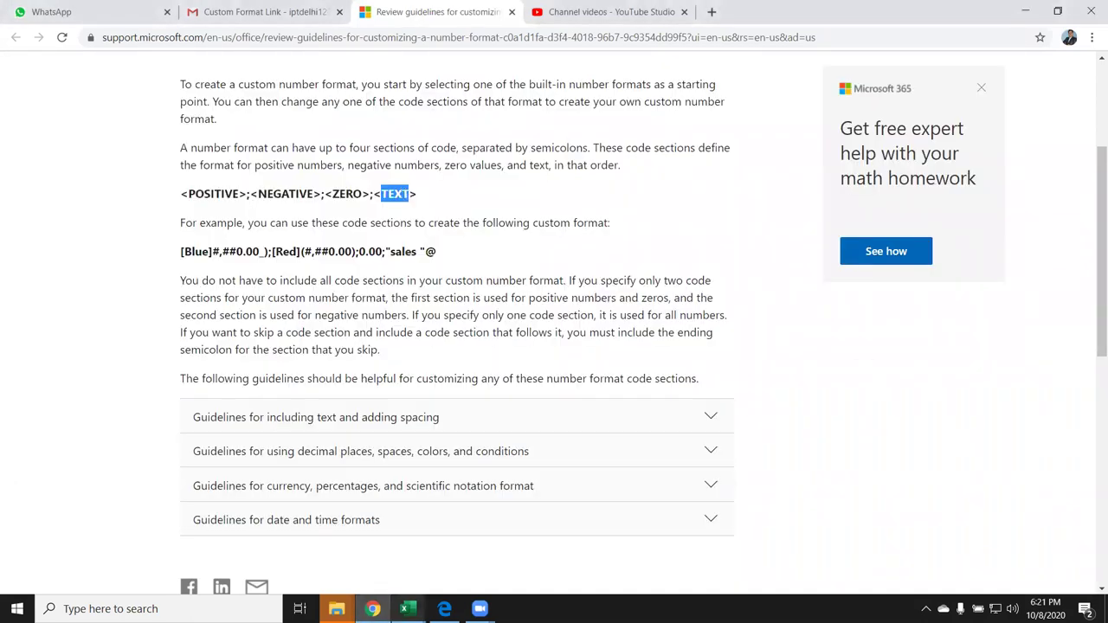
{"action": "mouse_move", "coordinate": [407, 609]}
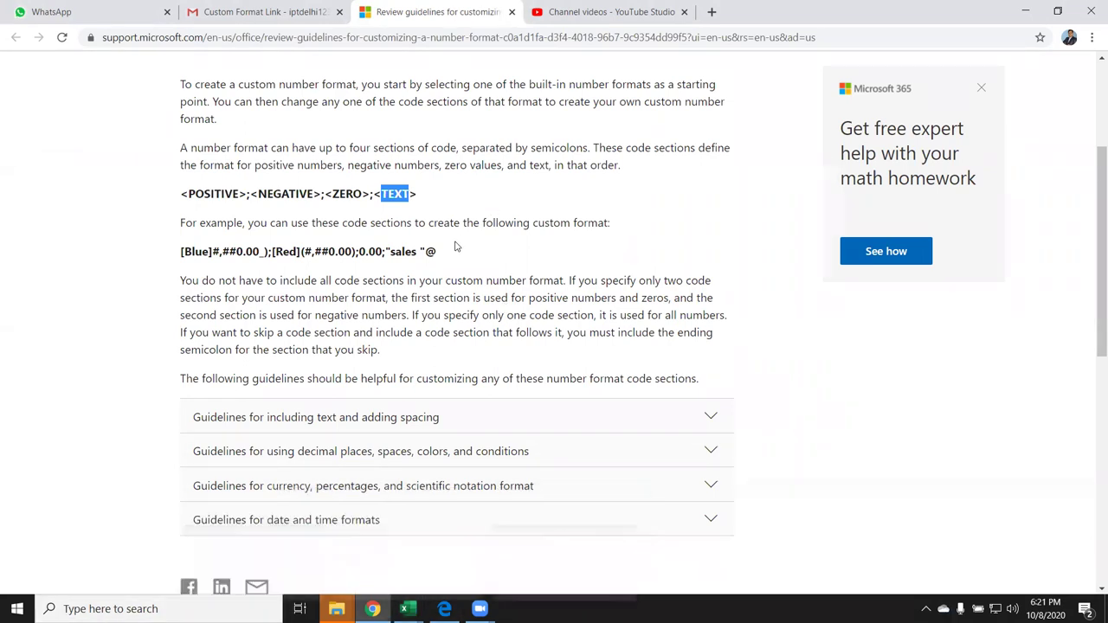
{"action": "left_click", "coordinate": [430, 192]}
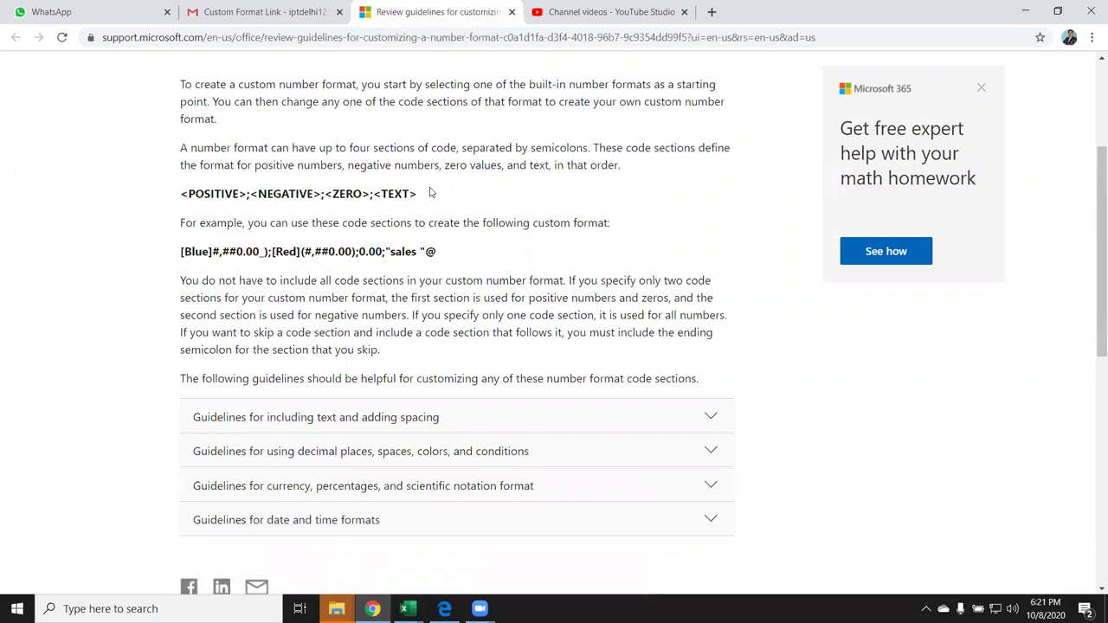
{"action": "key", "text": "super+Tab"}
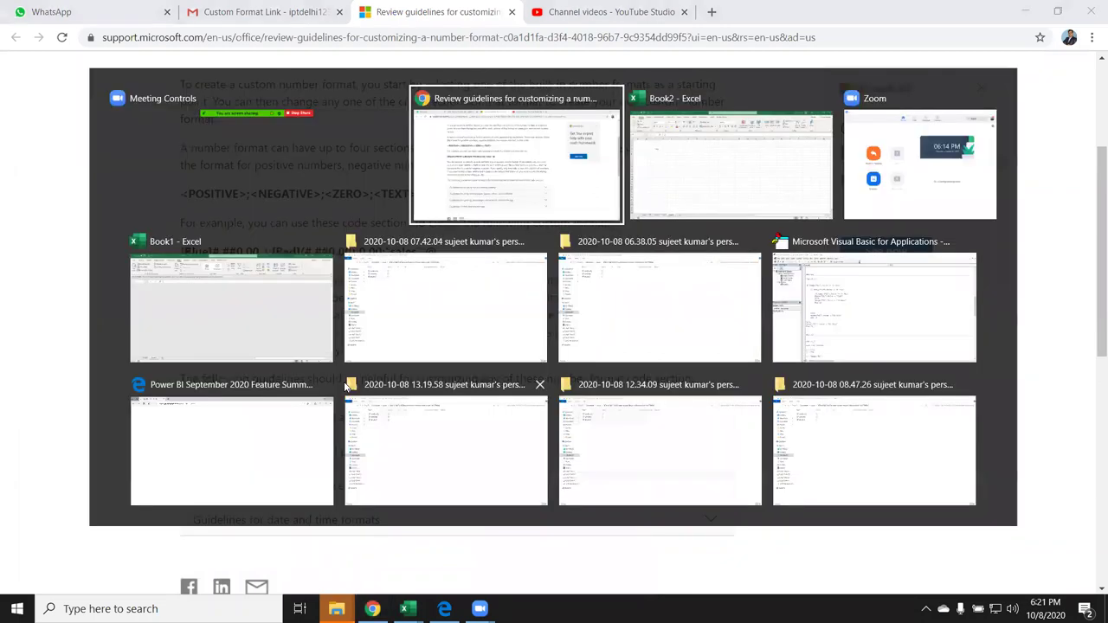
{"action": "key", "text": "Right"}
{"action": "key", "text": "Return"}
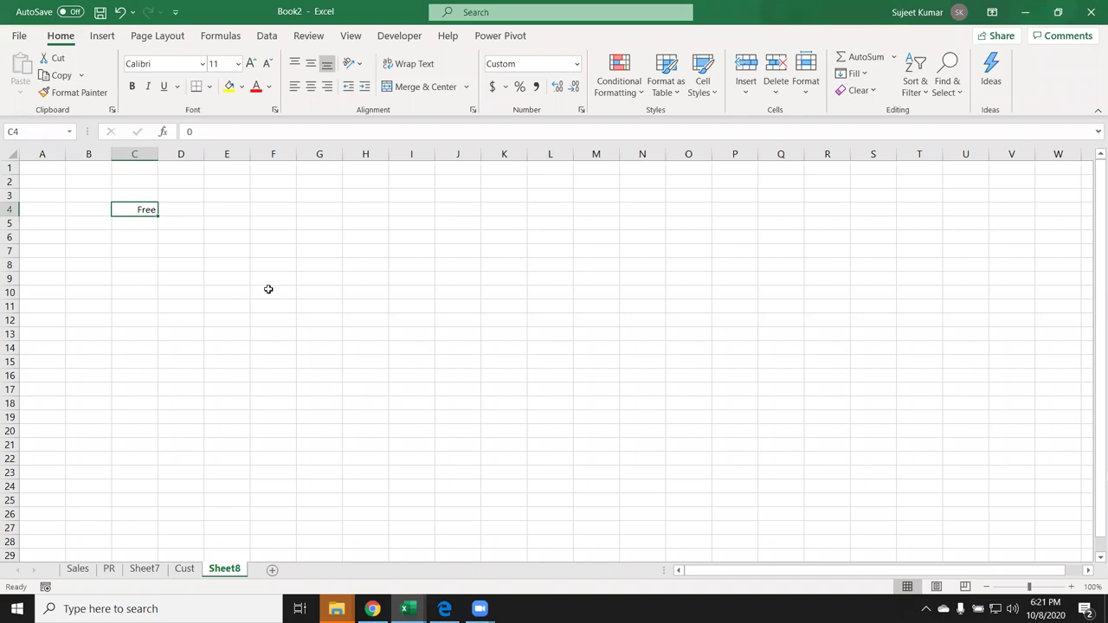
Change C4's format to "MRP" 0;"Dis" 0;"Free" so numbers follow the labels
{"action": "left_click", "coordinate": [580, 111]}
{"action": "left_click", "coordinate": [623, 122]}
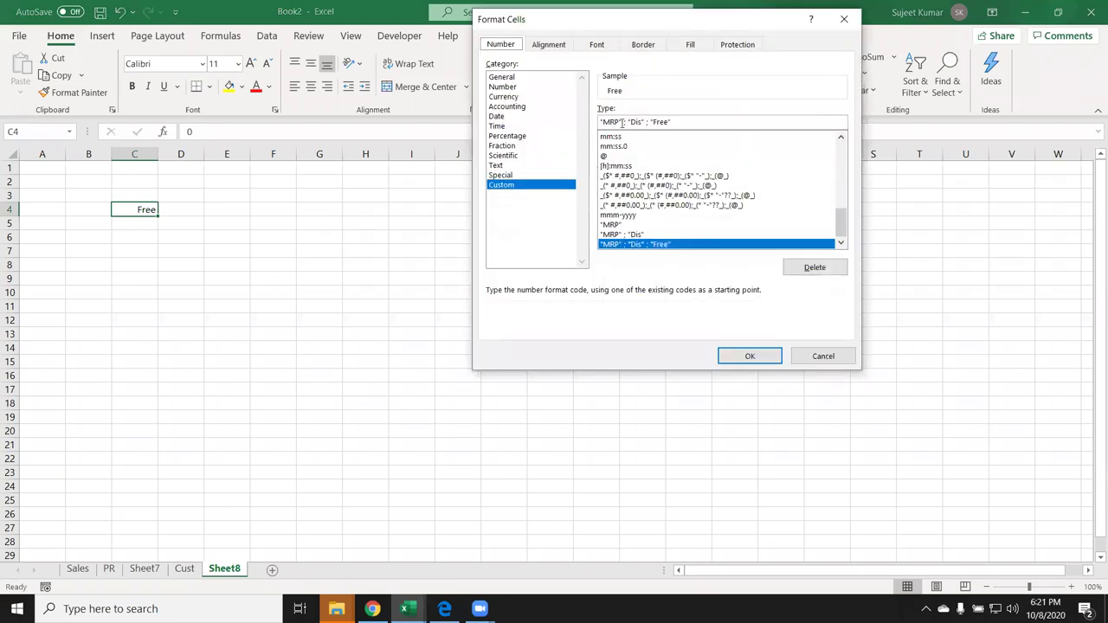
{"action": "type", "text": "0"}
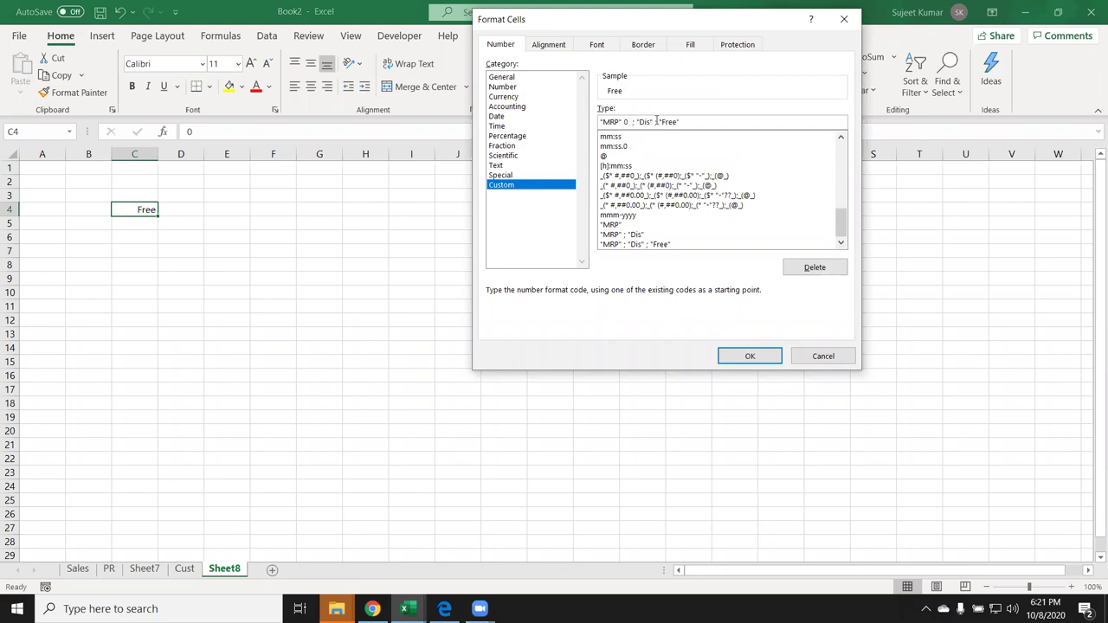
{"action": "left_click", "coordinate": [655, 122]}
{"action": "type", "text": "0"}
{"action": "left_click", "coordinate": [749, 358]}
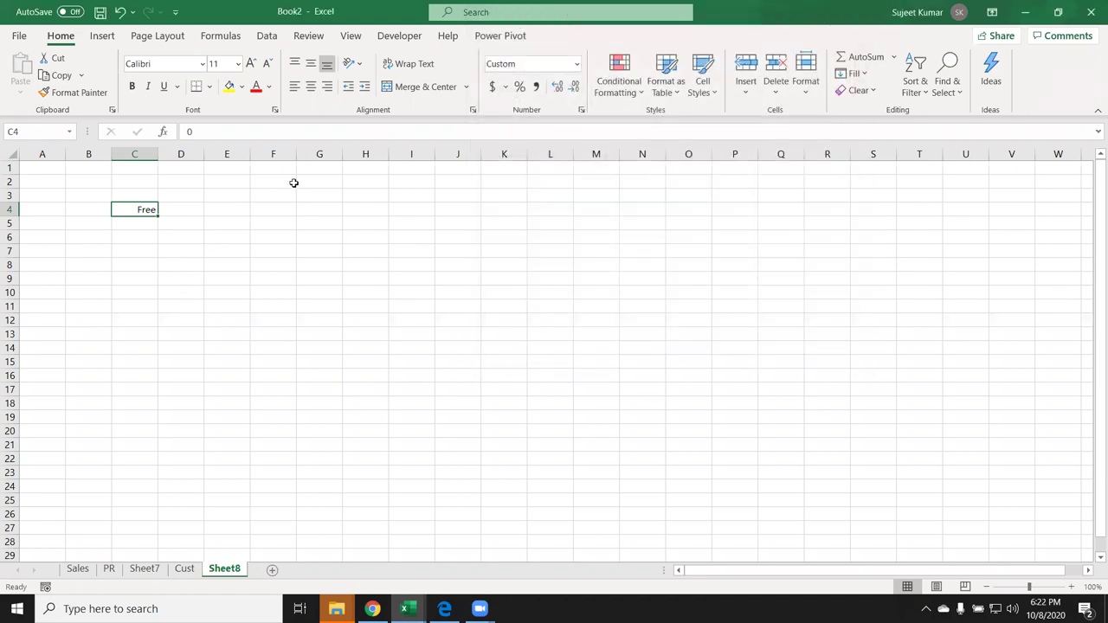
Enter 15 in C4 so it displays MRP 15
{"action": "type", "text": "1"}
{"action": "key", "text": "Return"}
{"action": "key", "text": "Up"}
{"action": "type", "text": "15"}
{"action": "key", "text": "Return"}
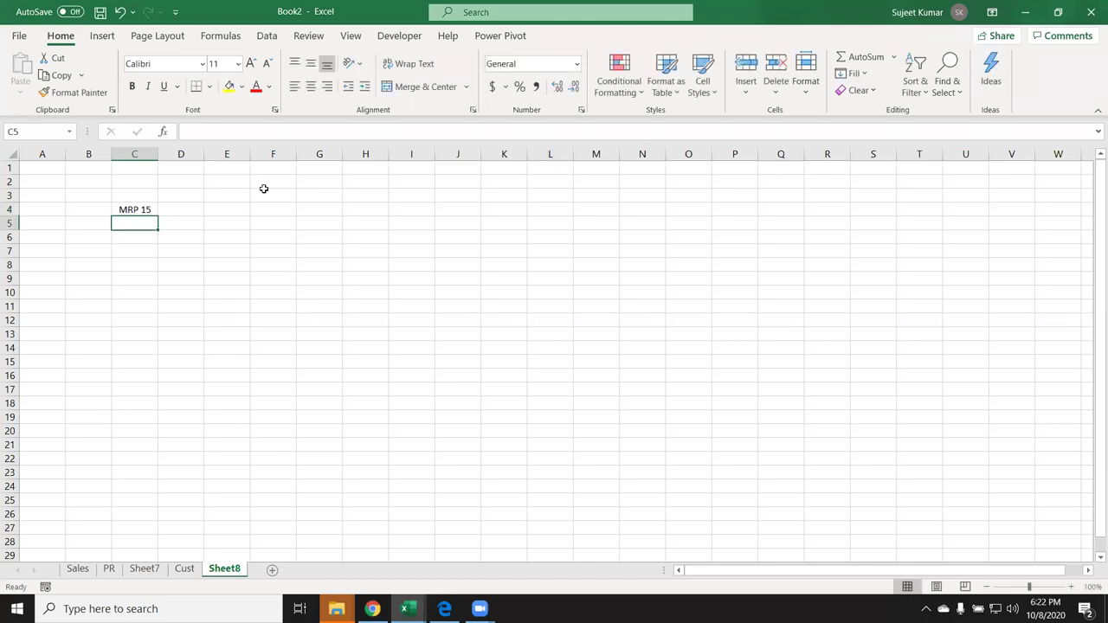
{"action": "left_click", "coordinate": [143, 210]}
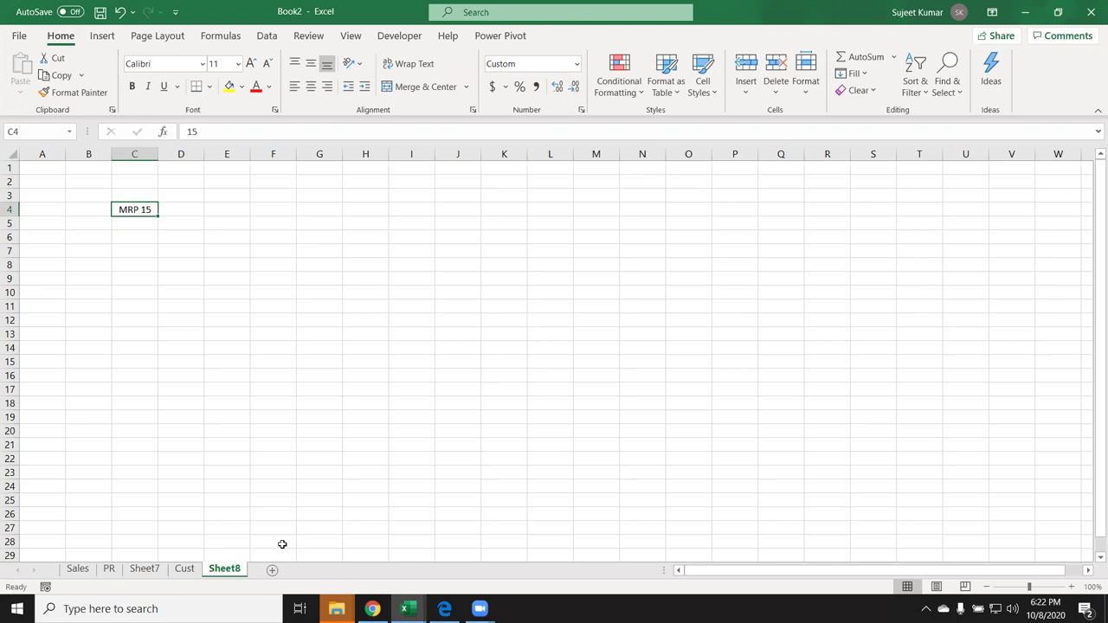
Add a new sheet with a Name heading in A1 and six names in A2:A7
{"action": "left_click", "coordinate": [272, 569]}
{"action": "type", "text": "Name"}
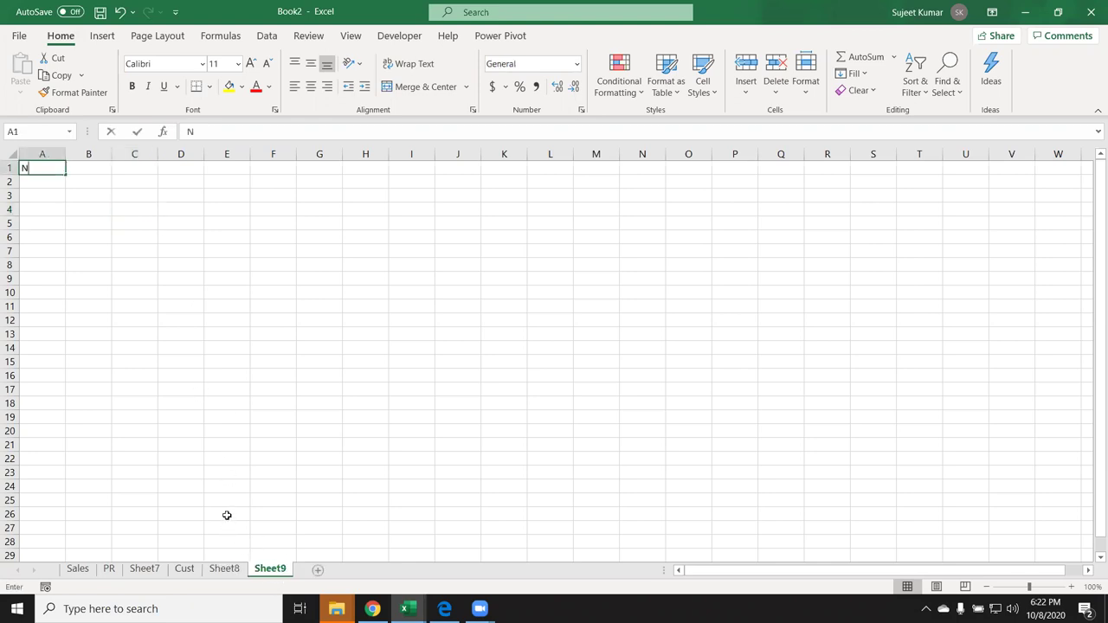
{"action": "key", "text": "Return"}
{"action": "type", "text": "Puja"}
{"action": "key", "text": "Return"}
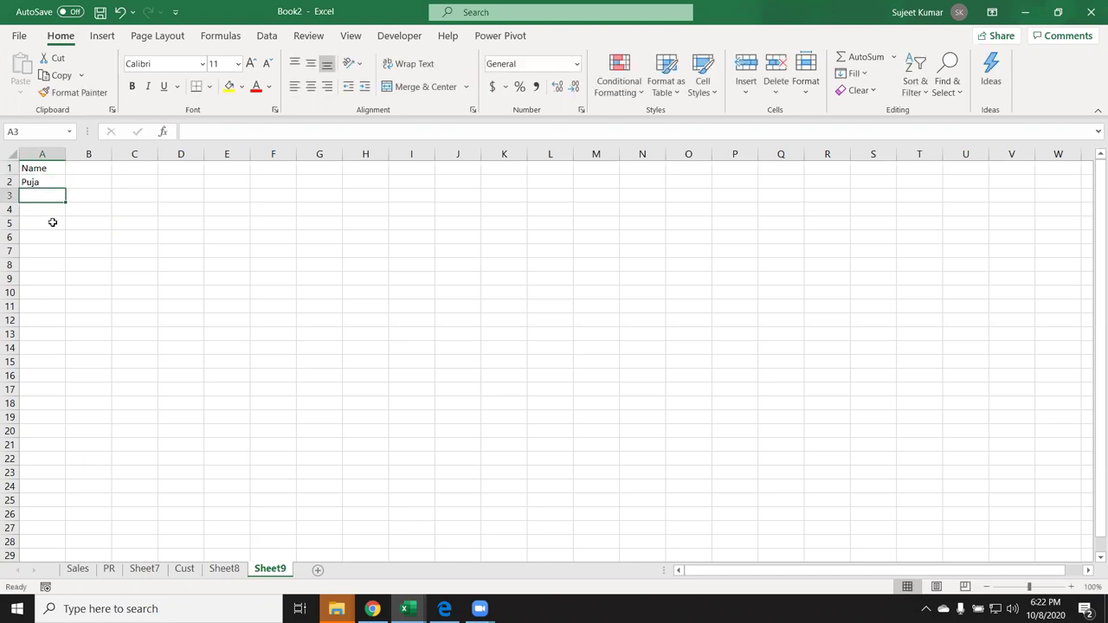
{"action": "type", "text": "Neeraj"}
{"action": "key", "text": "Return"}
{"action": "type", "text": "Kaviy"}
{"action": "key", "text": "BackSpace"}
{"action": "type", "text": "ta"}
{"action": "key", "text": "Return"}
{"action": "type", "text": "Mohan"}
{"action": "key", "text": "Return"}
{"action": "type", "text": "Uday"}
{"action": "key", "text": "Return"}
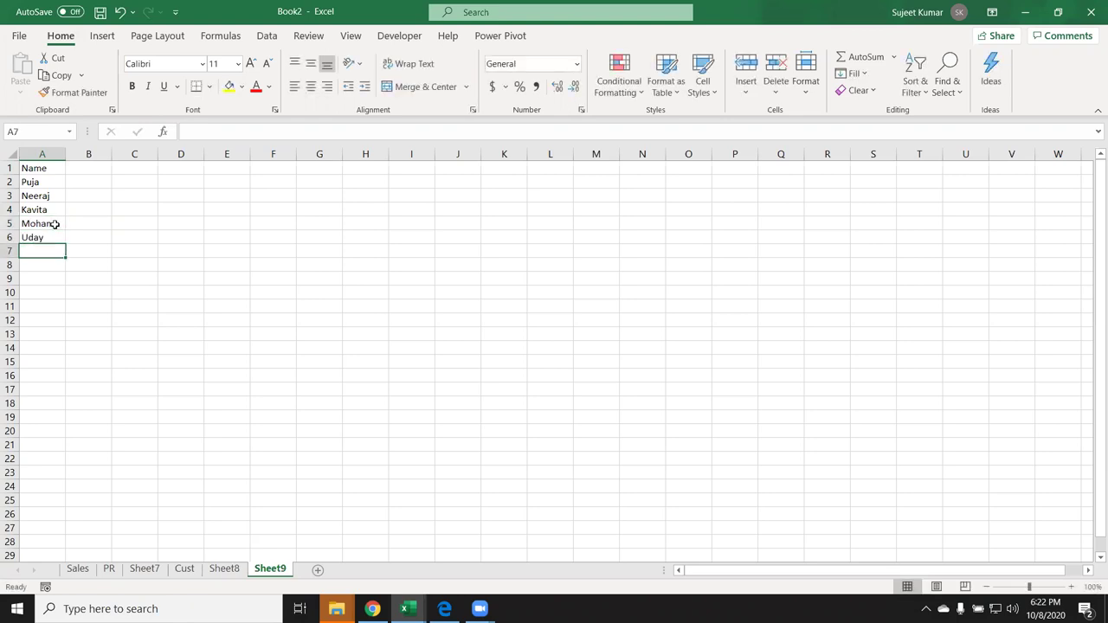
{"action": "type", "text": "Neeraj"}
{"action": "key", "text": "BackSpace"}
{"action": "key", "text": "BackSpace"}
{"action": "type", "text": "tu"}
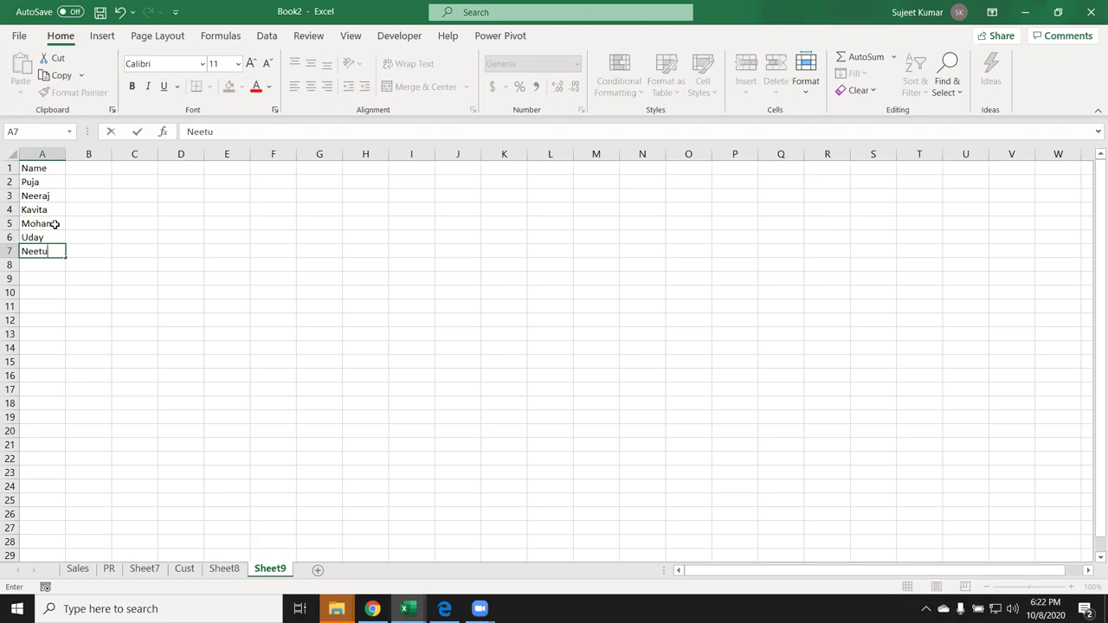
{"action": "key", "text": "Return"}
{"action": "key", "text": "Up"}
{"action": "key", "text": "ctrl+Up"}
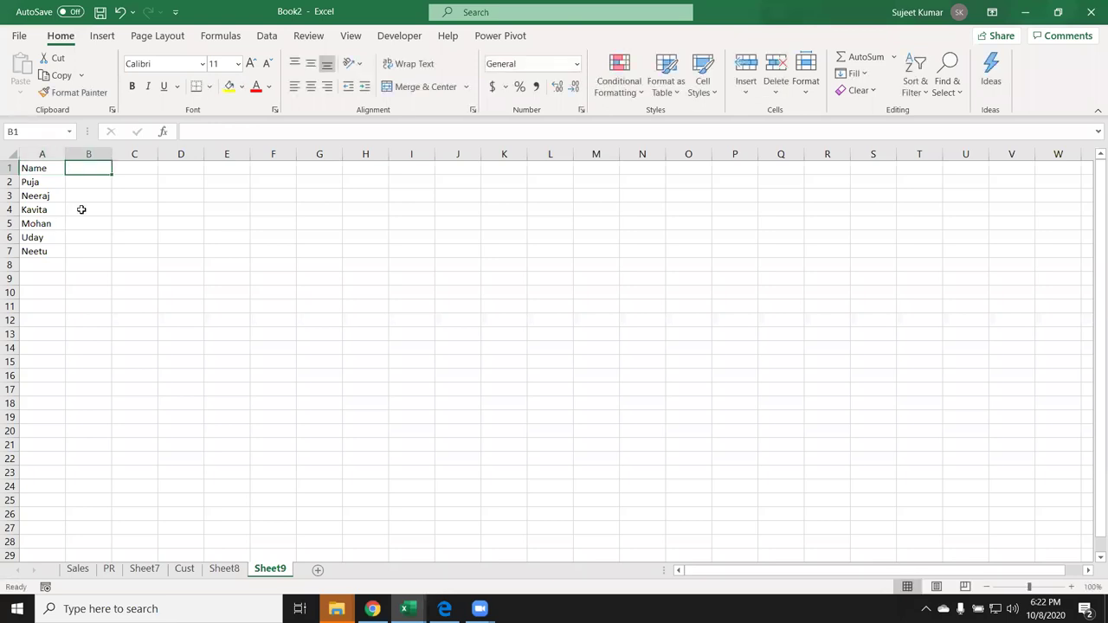
Fill B1:AE1 with dates 1-Sep through 30-Sep, deleting the extra 1-Oct
{"action": "type", "text": "9/1"}
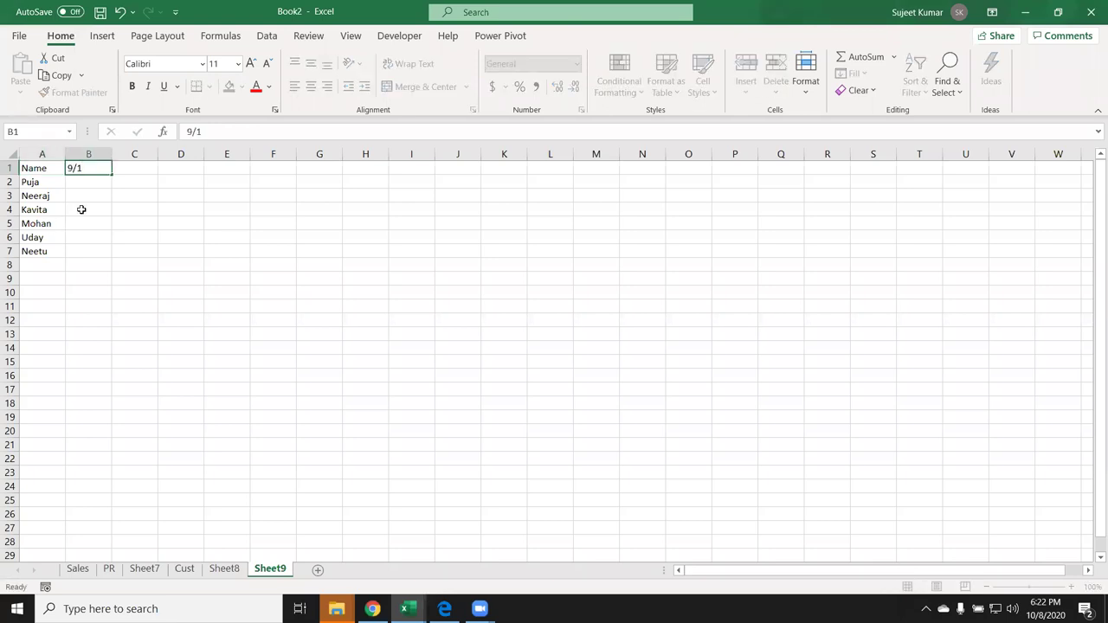
{"action": "key", "text": "Return"}
{"action": "left_click", "coordinate": [88, 168]}
{"action": "mouse_move", "coordinate": [112, 174]}
{"action": "left_mouse_down"}
{"action": "mouse_move", "coordinate": [917, 201]}
{"action": "mouse_move", "coordinate": [598, 200]}
{"action": "mouse_move", "coordinate": [723, 200]}
{"action": "left_mouse_up"}
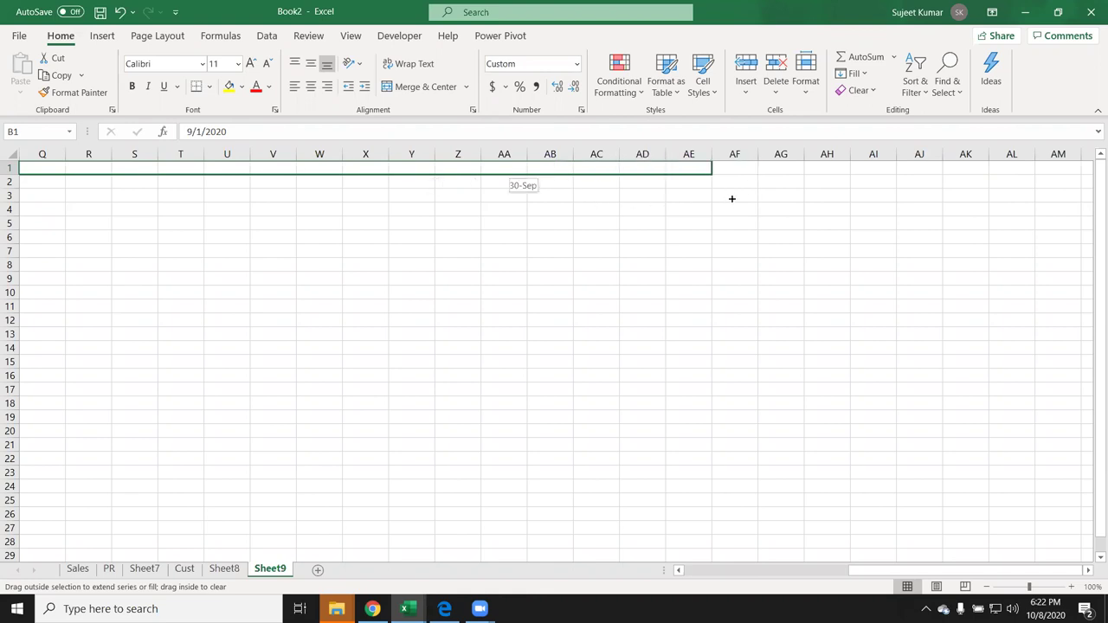
{"action": "left_click_drag", "start_coordinate": [723, 200], "coordinate": [732, 198]}
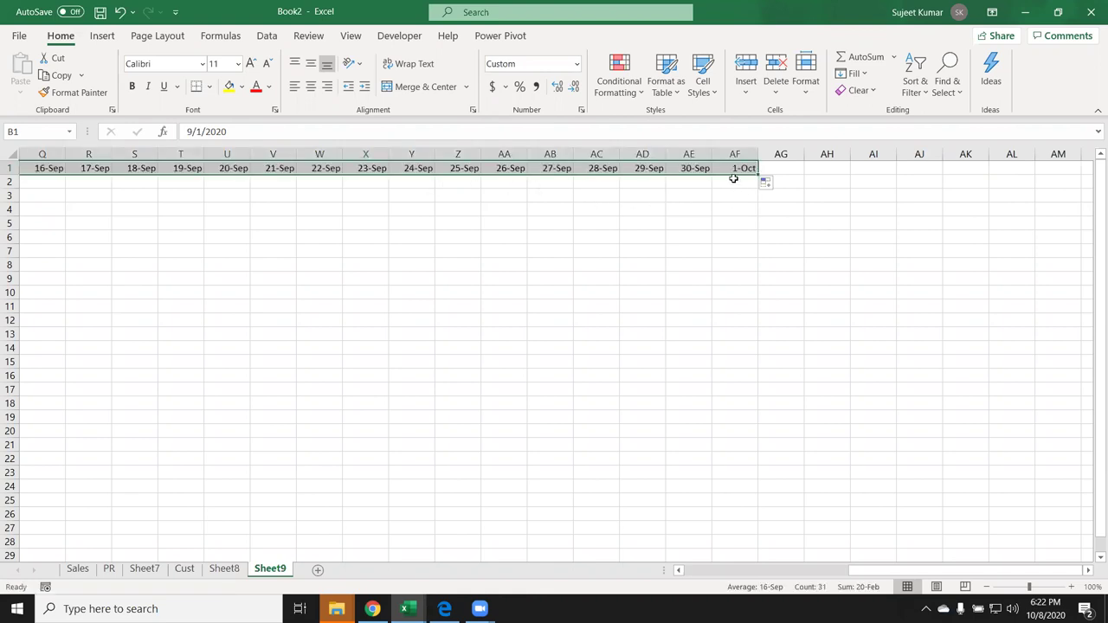
{"action": "left_click", "coordinate": [731, 169]}
{"action": "key", "text": "Delete"}
{"action": "key", "text": "ctrl+Left"}
{"action": "key", "text": "ctrl+Left"}
Fill B2:AE7 with =RANDBETWEEN(10,90) and paste the results back as values
{"action": "key", "text": "Down"}
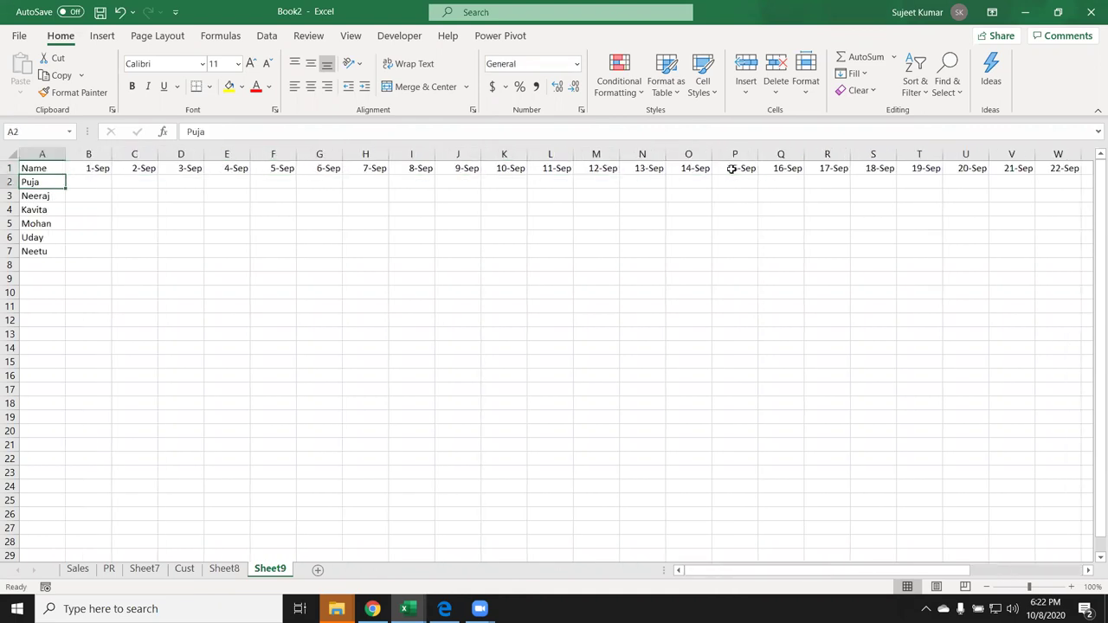
{"action": "key", "text": "Right"}
{"action": "type", "text": "=ra"}
{"action": "key", "text": "Down"}
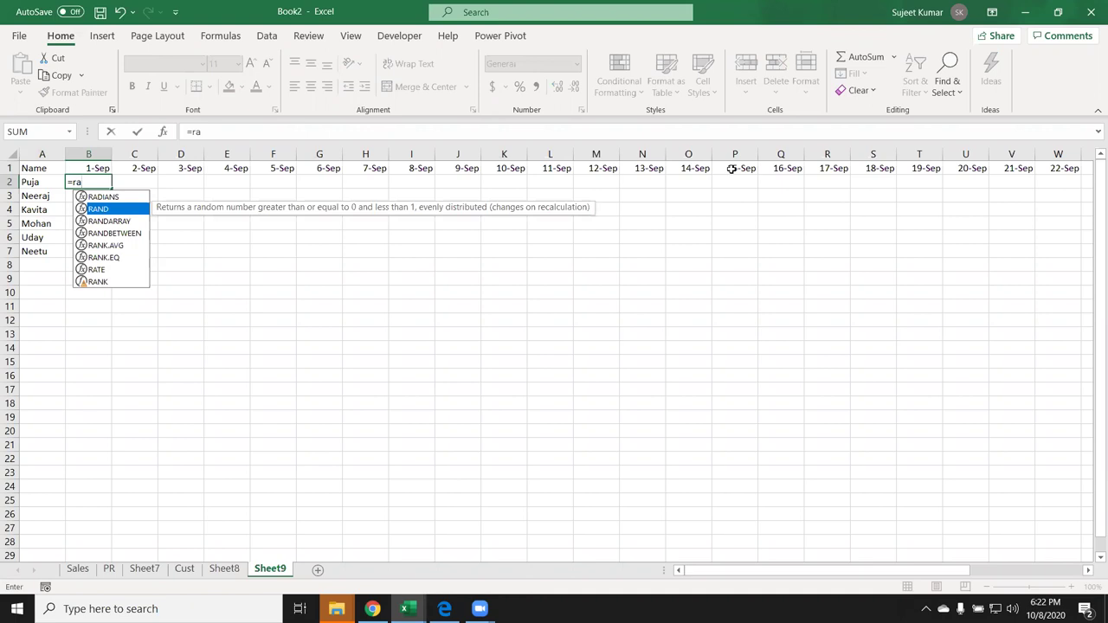
{"action": "key", "text": "Down"}
{"action": "key", "text": "Down"}
{"action": "key", "text": "Tab"}
{"action": "type", "text": "10,90"}
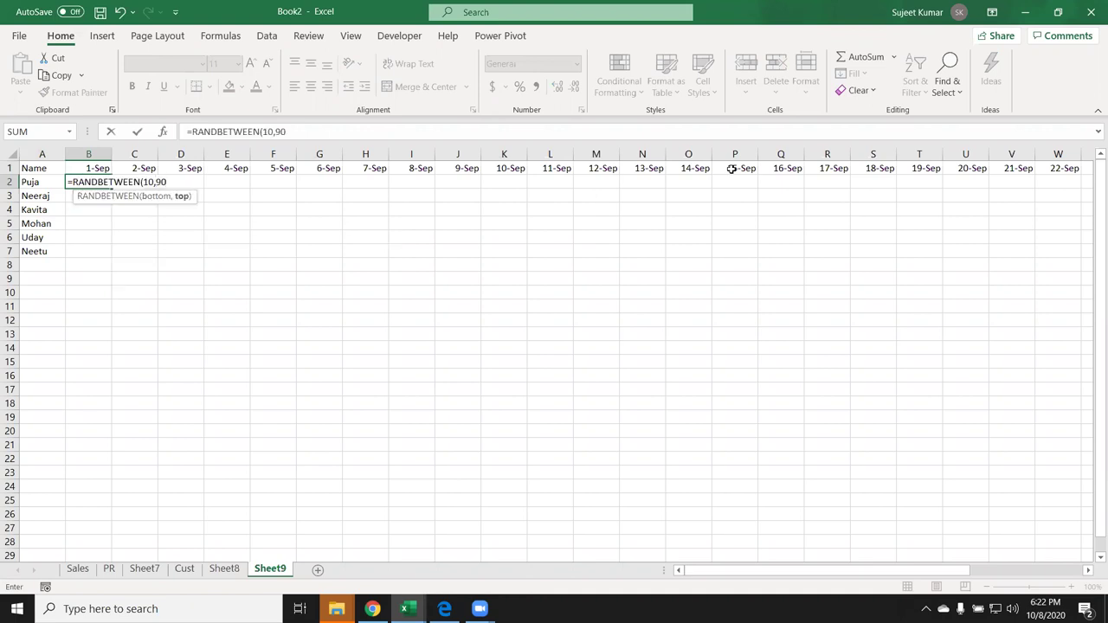
{"action": "key", "text": "ctrl+Return"}
{"action": "key", "text": "Up"}
{"action": "key", "text": "ctrl+Right"}
{"action": "key", "text": "Down"}
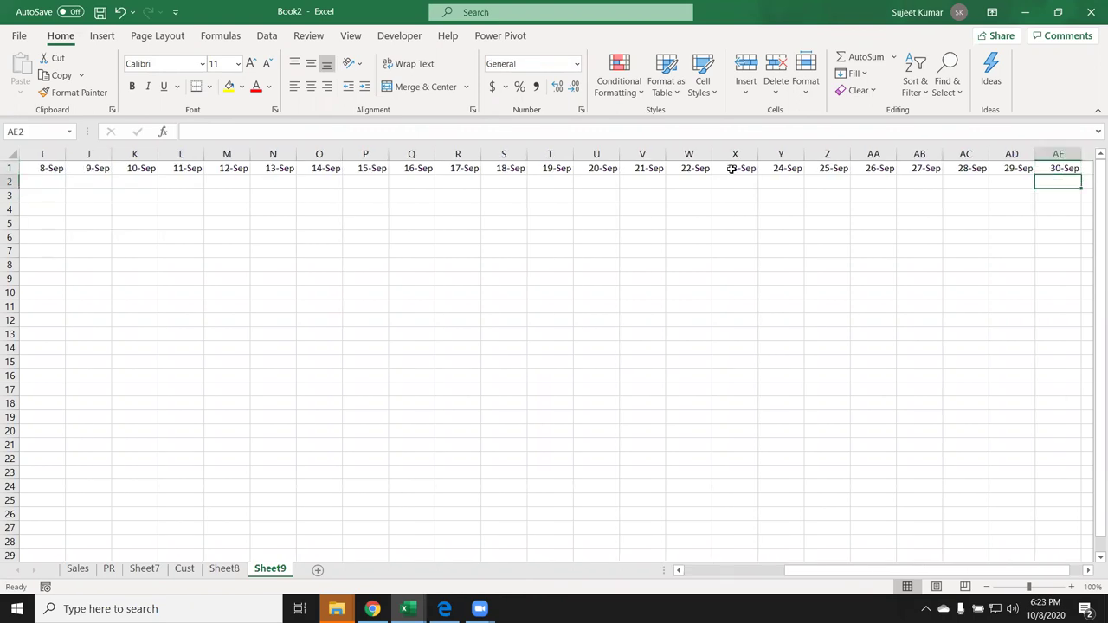
{"action": "key", "text": "shift+Left"}
{"action": "key", "text": "ctrl+shift+Left"}
{"action": "key", "text": "ctrl+shift+Left"}
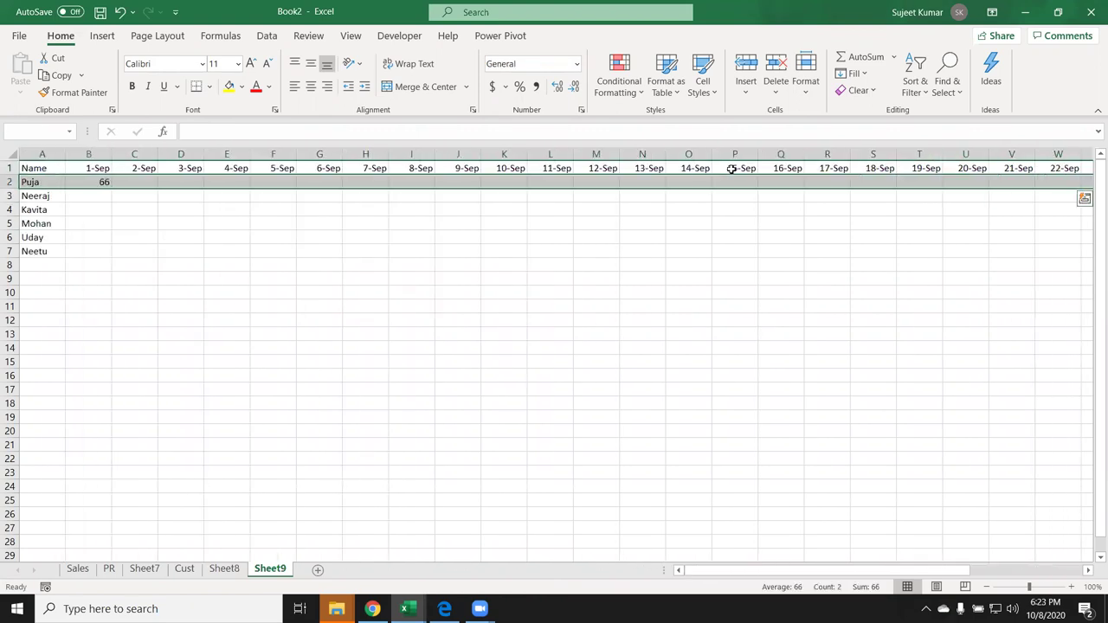
{"action": "key", "text": "shift+Right"}
{"action": "key", "text": "shift+Down"}
{"action": "key", "text": "shift+Down"}
{"action": "key", "text": "shift+Down"}
{"action": "key", "text": "shift+Down"}
{"action": "key", "text": "shift+Down"}
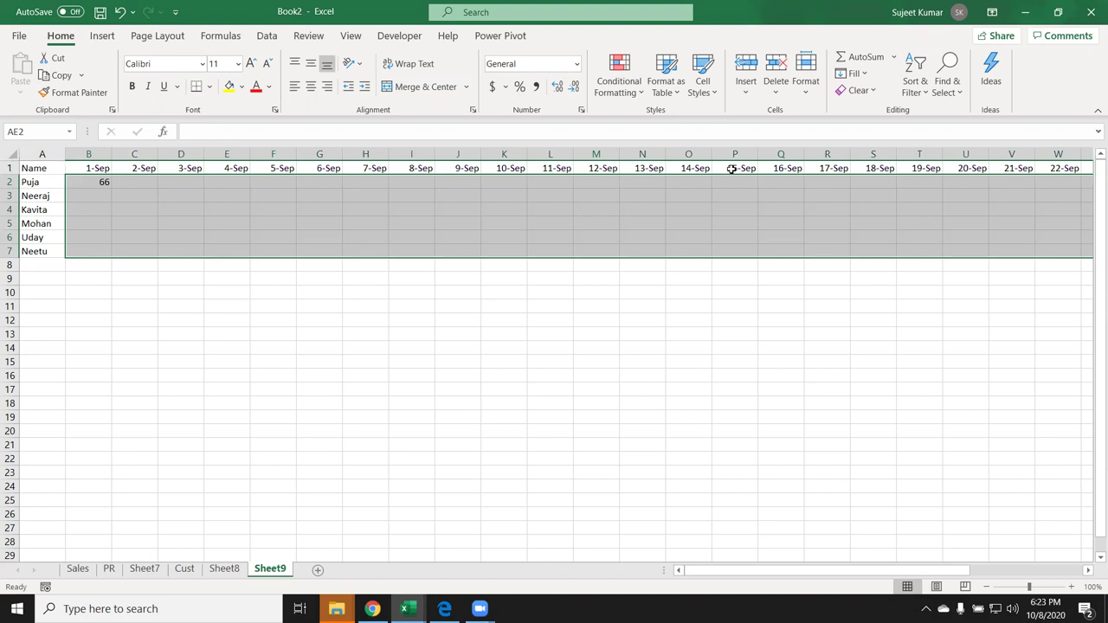
{"action": "key", "text": "ctrl+r"}
{"action": "key", "text": "ctrl+d"}
{"action": "key", "text": "ctrl+c"}
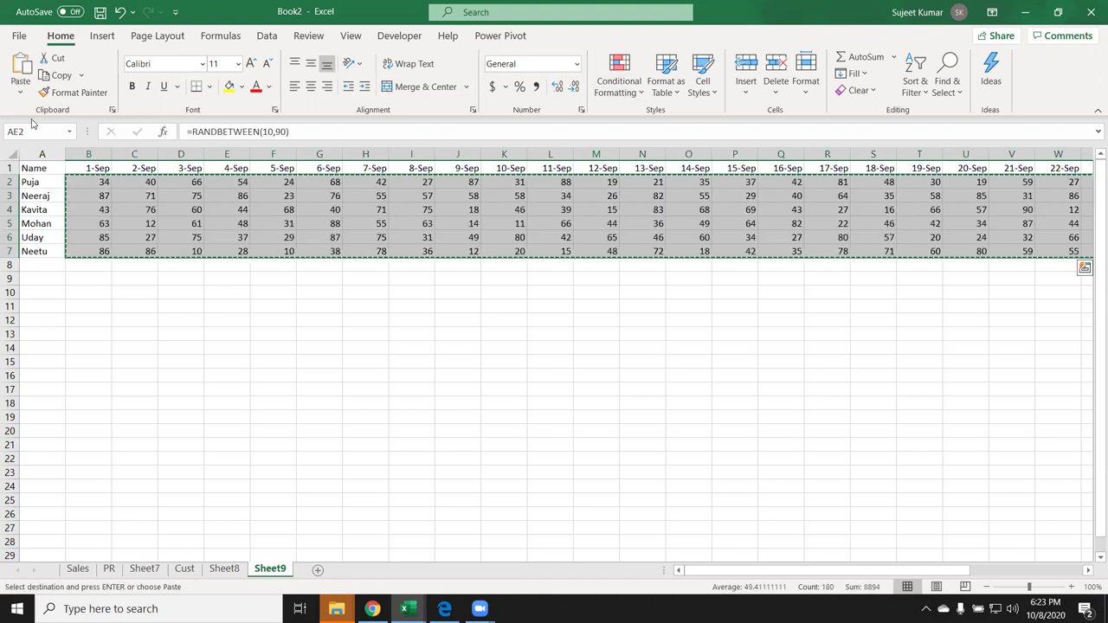
{"action": "left_click", "coordinate": [20, 92]}
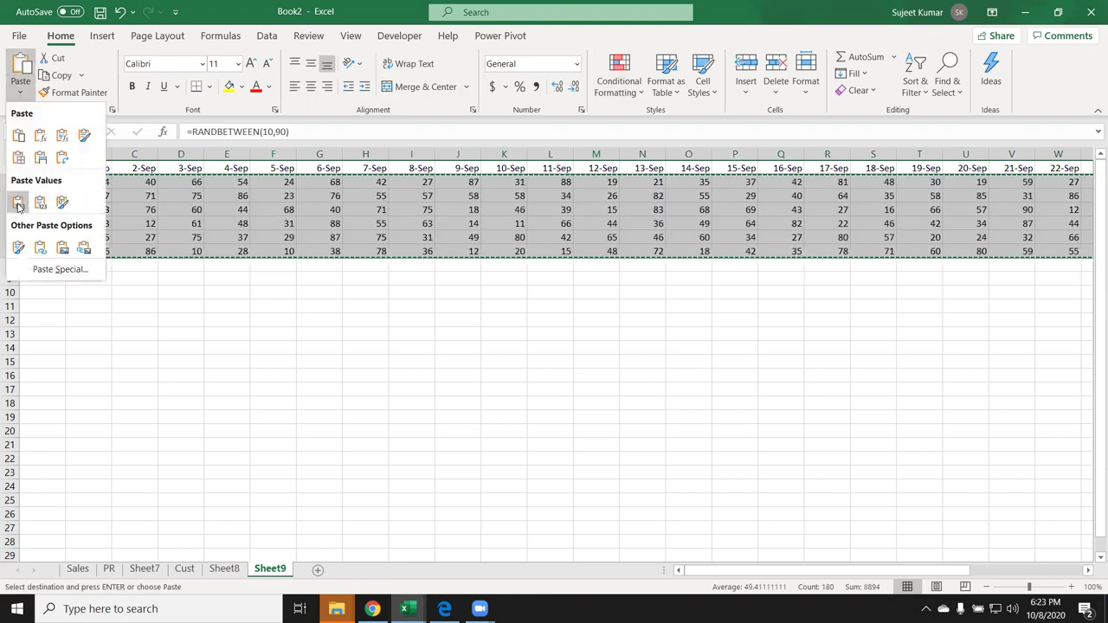
{"action": "left_click", "coordinate": [17, 204]}
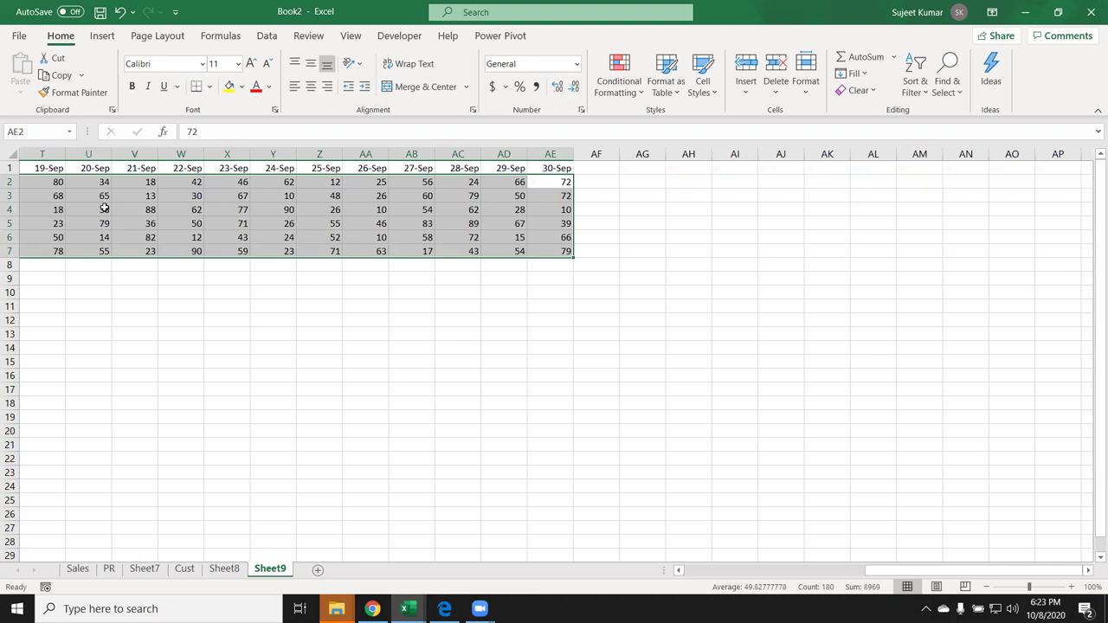
Clear B2:AE7 and enter =RANDBETWEEN(0,9) in B2
{"action": "key", "text": "Home"}
{"action": "key", "text": "Right"}
{"action": "key", "text": "ctrl+shift+Right"}
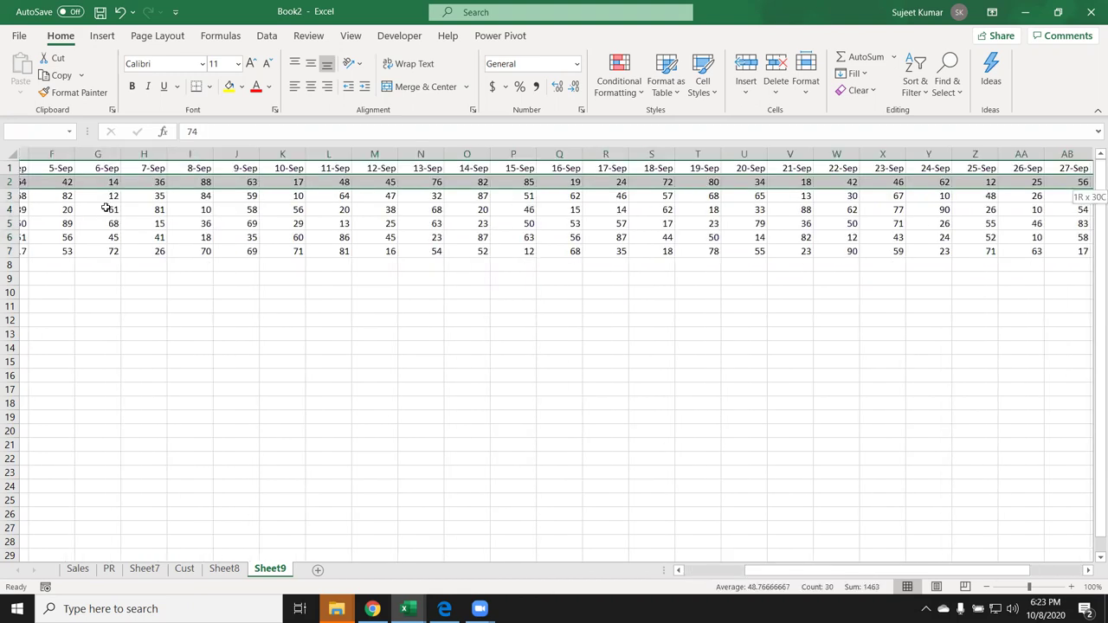
{"action": "key", "text": "ctrl+shift+Down"}
{"action": "key", "text": "Delete"}
{"action": "key", "text": "Home"}
{"action": "key", "text": "Right"}
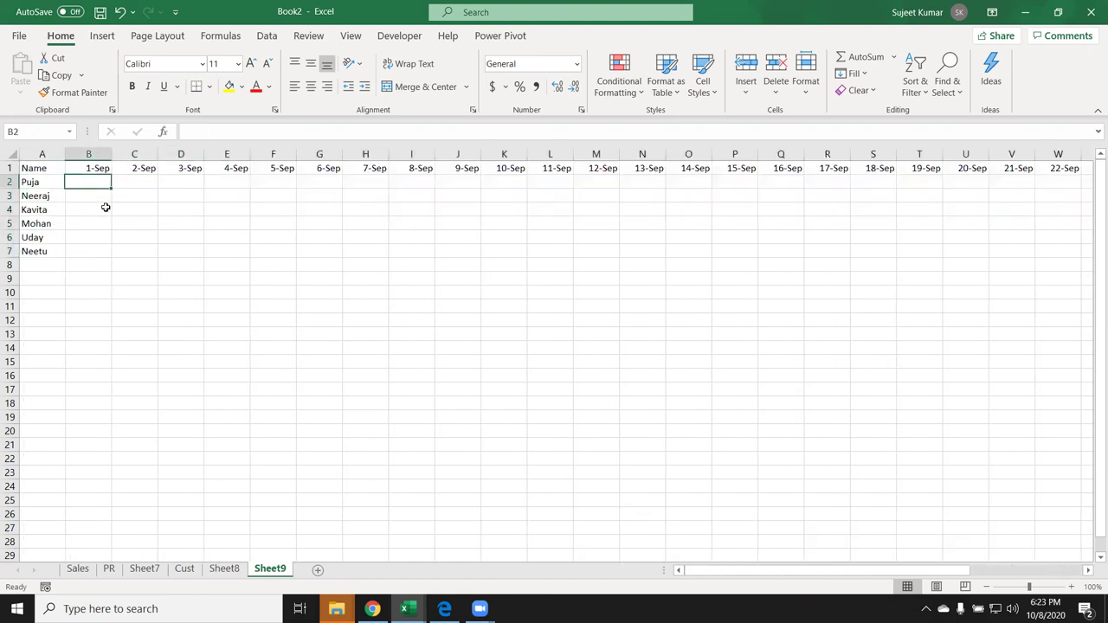
{"action": "type", "text": "=r"}
{"action": "key", "text": "Down"}
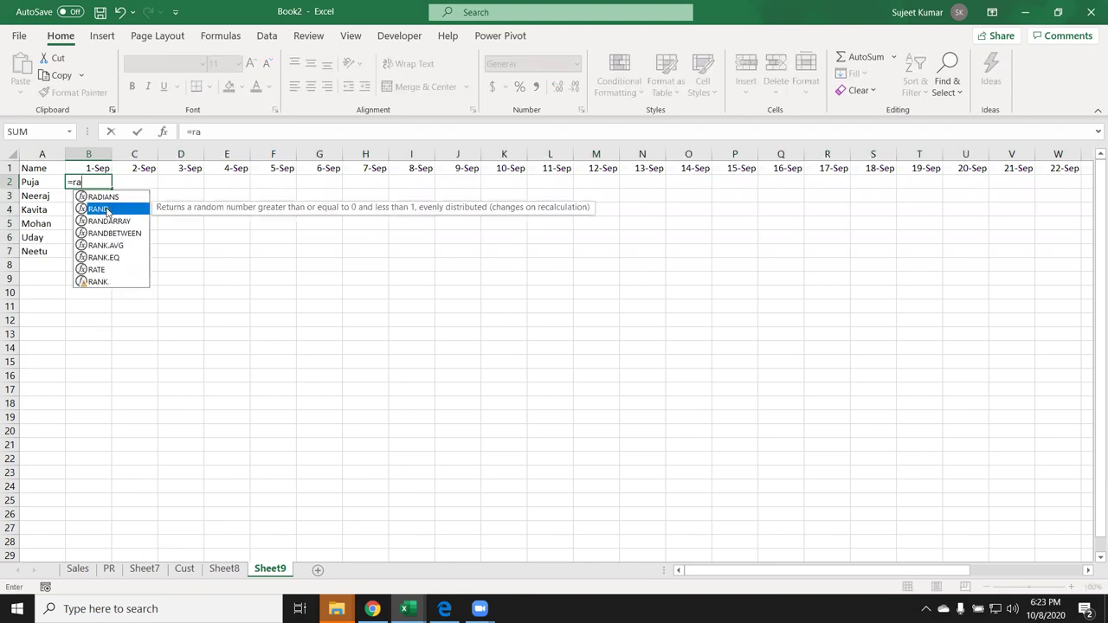
{"action": "key", "text": "Down"}
{"action": "key", "text": "Down"}
{"action": "key", "text": "Tab"}
{"action": "type", "text": "0"}
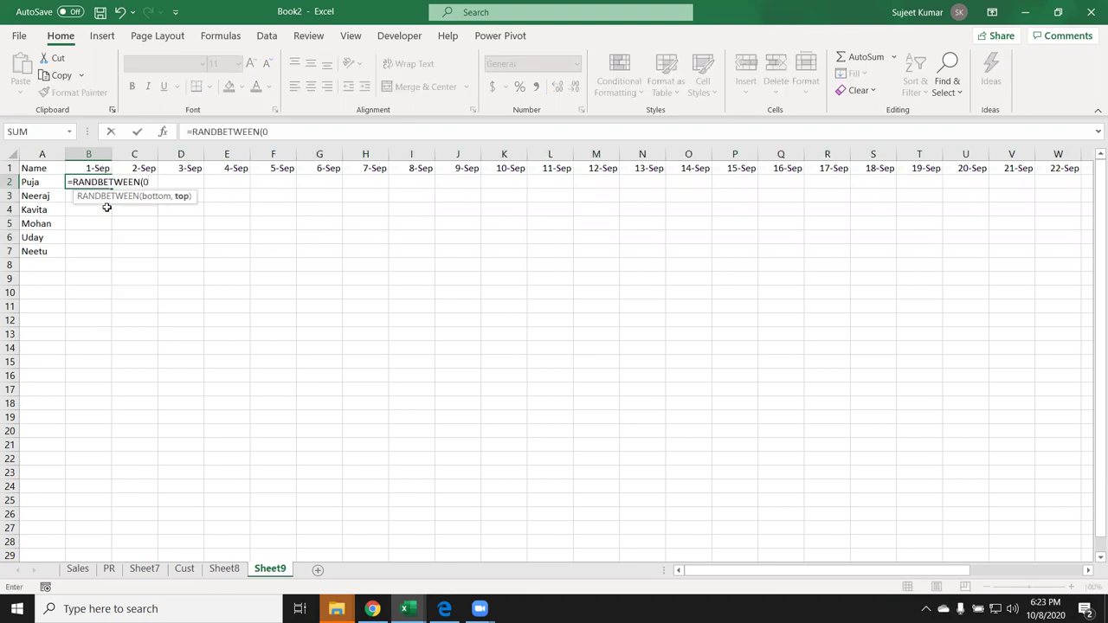
{"action": "type", "text": ",9"}
{"action": "key", "text": "Return"}
Fill the 0-9 random formula across B2:AE7 and paste it back as plain values
{"action": "key", "text": "Up"}
{"action": "key", "text": "Up"}
{"action": "key", "text": "ctrl+Right"}
{"action": "key", "text": "Down"}
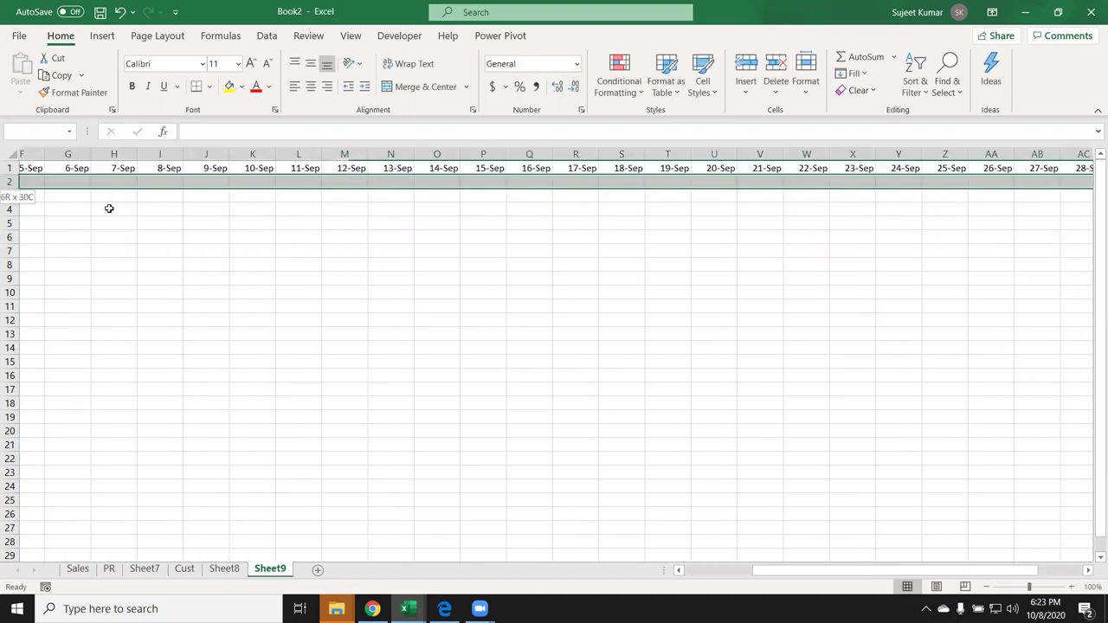
{"action": "key", "text": "ctrl+shift+Left"}
{"action": "key", "text": "ctrl+shift+Left"}
{"action": "key", "text": "shift+Right"}
{"action": "key", "text": "shift+Down"}
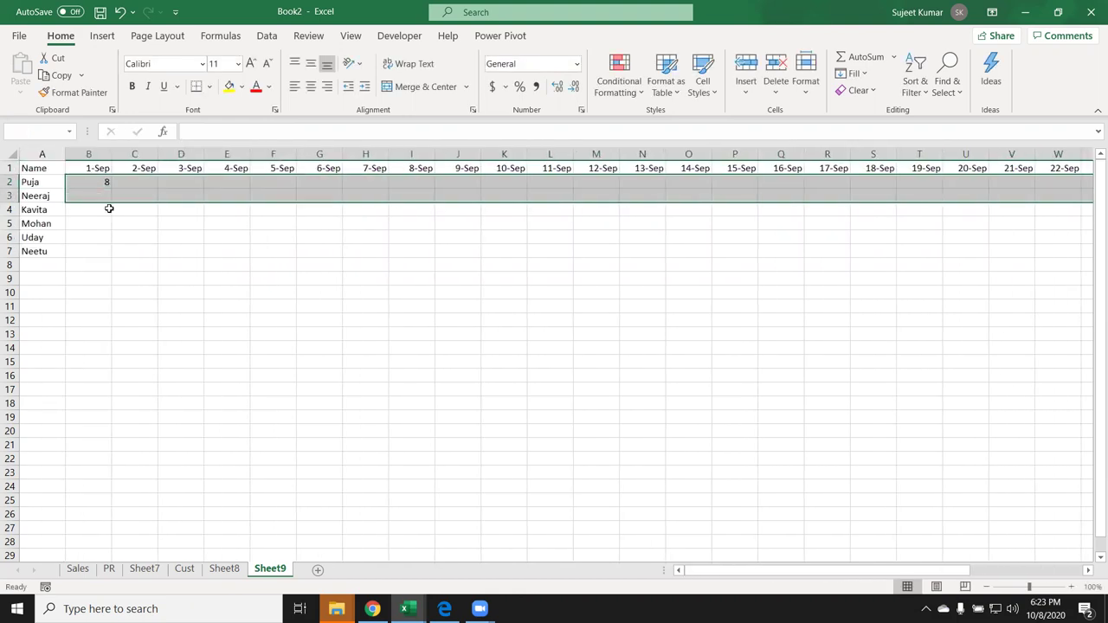
{"action": "key", "text": "shift+Down"}
{"action": "key", "text": "shift+Down"}
{"action": "key", "text": "shift+Down"}
{"action": "key", "text": "ctrl+r"}
{"action": "key", "text": "ctrl+d"}
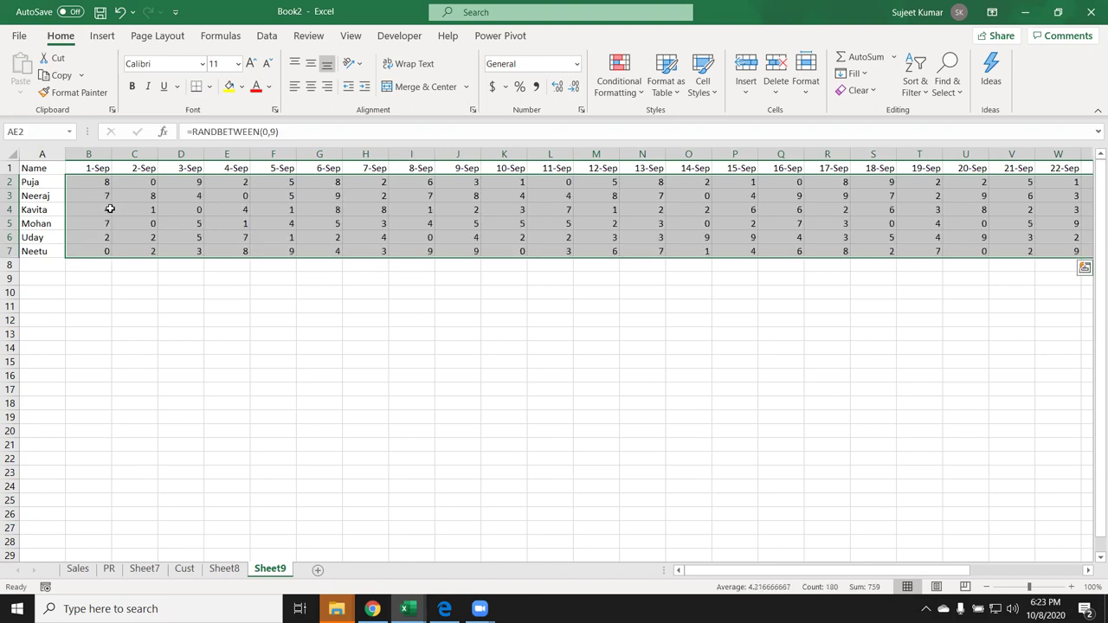
{"action": "key", "text": "ctrl+c"}
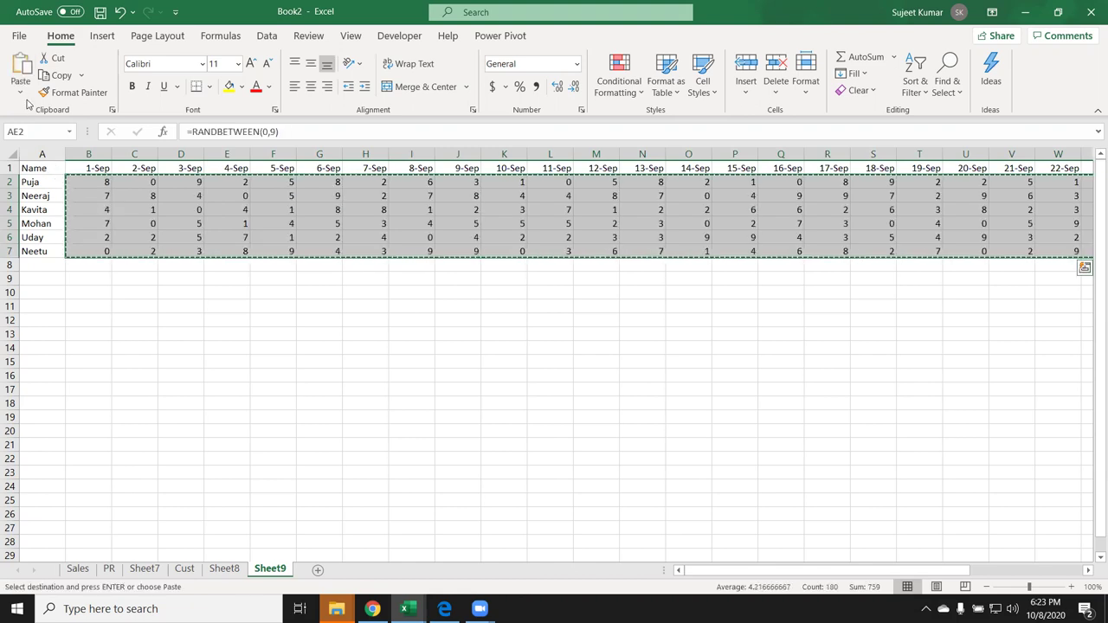
{"action": "left_click", "coordinate": [22, 92]}
{"action": "left_click", "coordinate": [18, 203]}
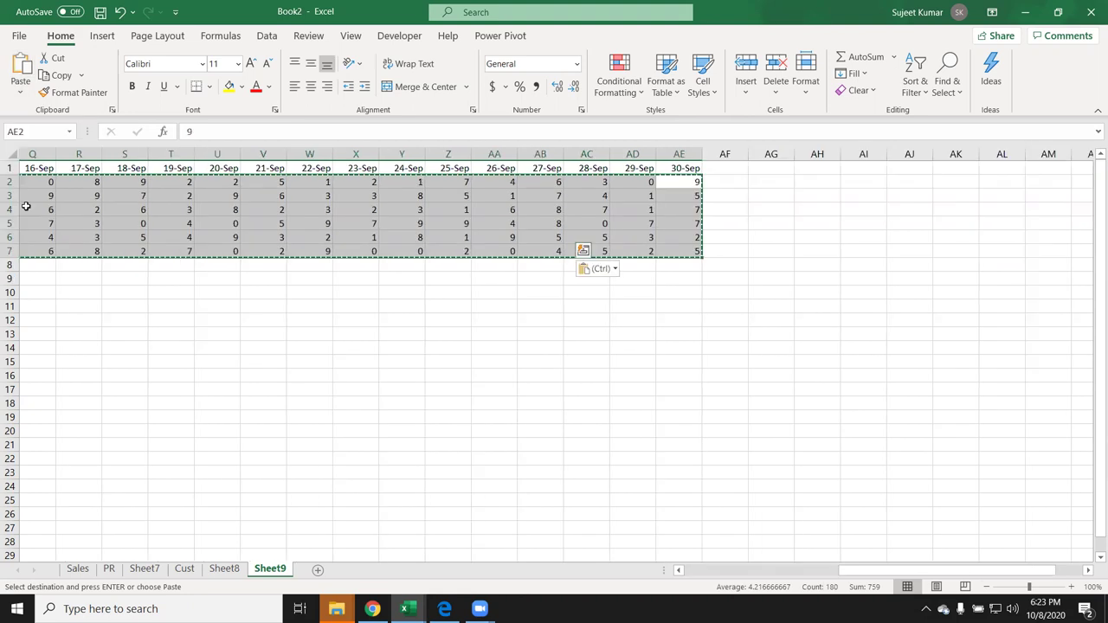
{"action": "key", "text": "ctrl+Left"}
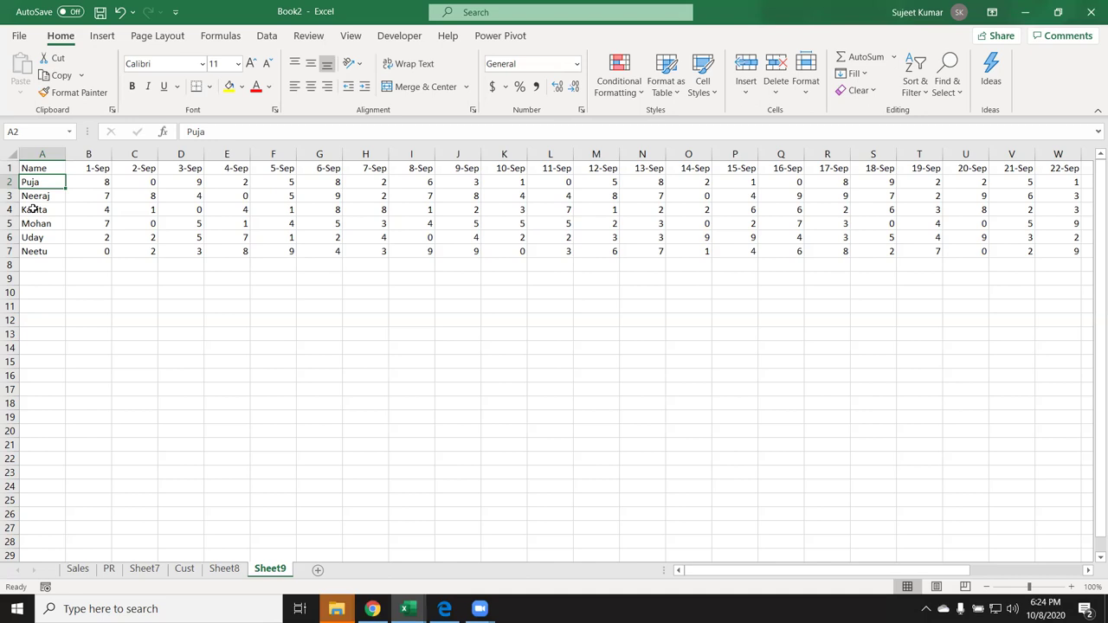
Select B2:AE7 and apply the custom format "P";"A" so every digit displays P
{"action": "left_click", "coordinate": [82, 182]}
{"action": "key", "text": "ctrl+shift+Right"}
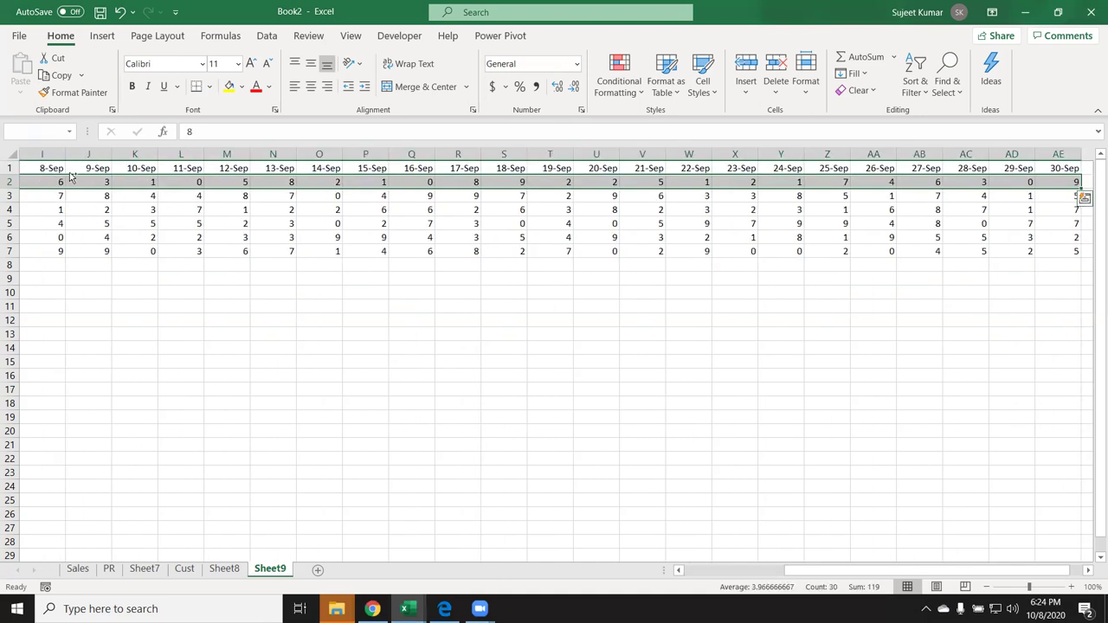
{"action": "key", "text": "ctrl+shift+Down"}
{"action": "right_click", "coordinate": [241, 217]}
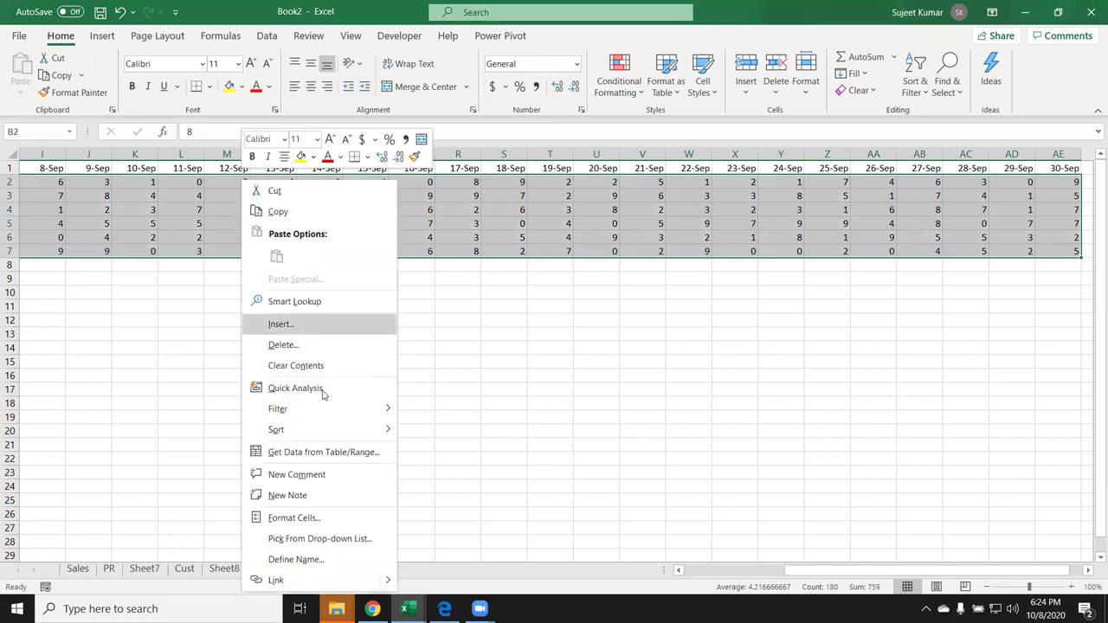
{"action": "left_click", "coordinate": [301, 517]}
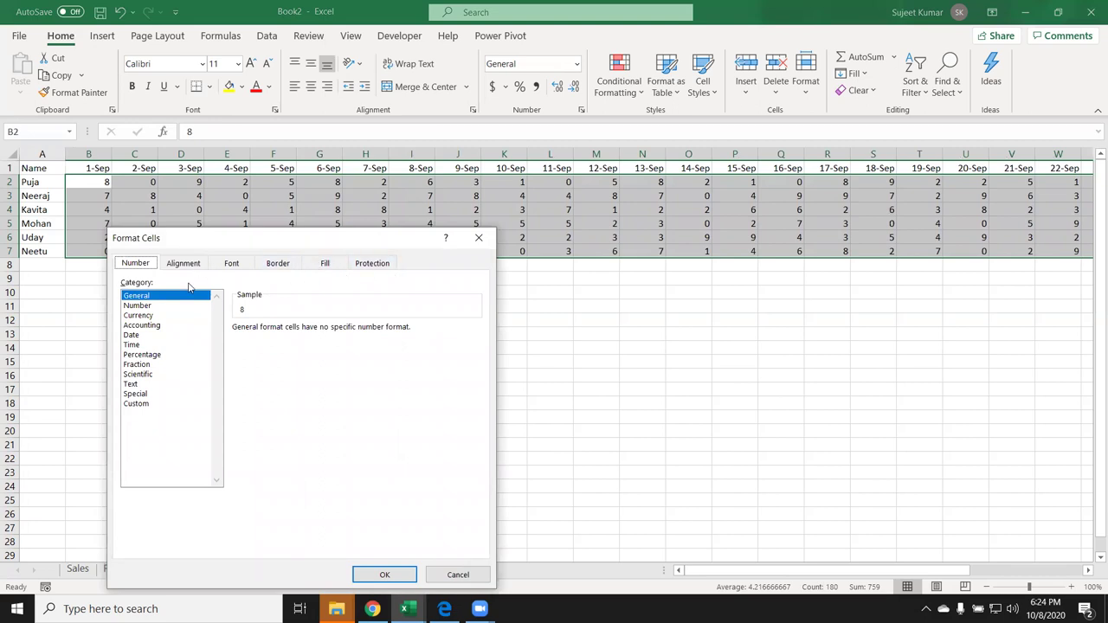
{"action": "left_click", "coordinate": [143, 404]}
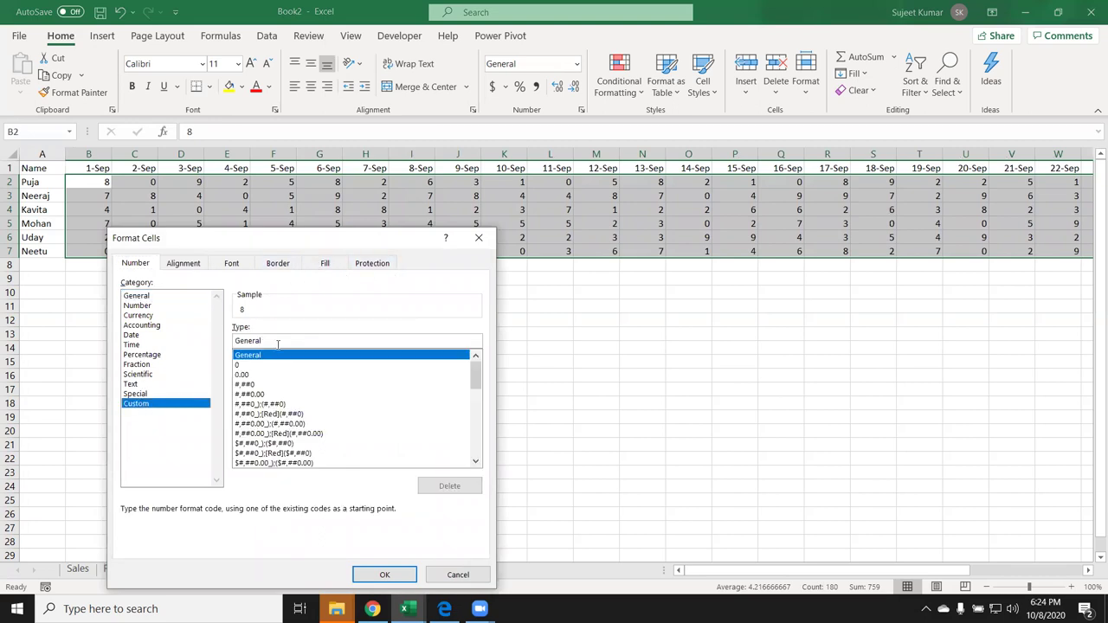
{"action": "key", "text": "BackSpace"}
{"action": "type", "text": "\"P\";"}
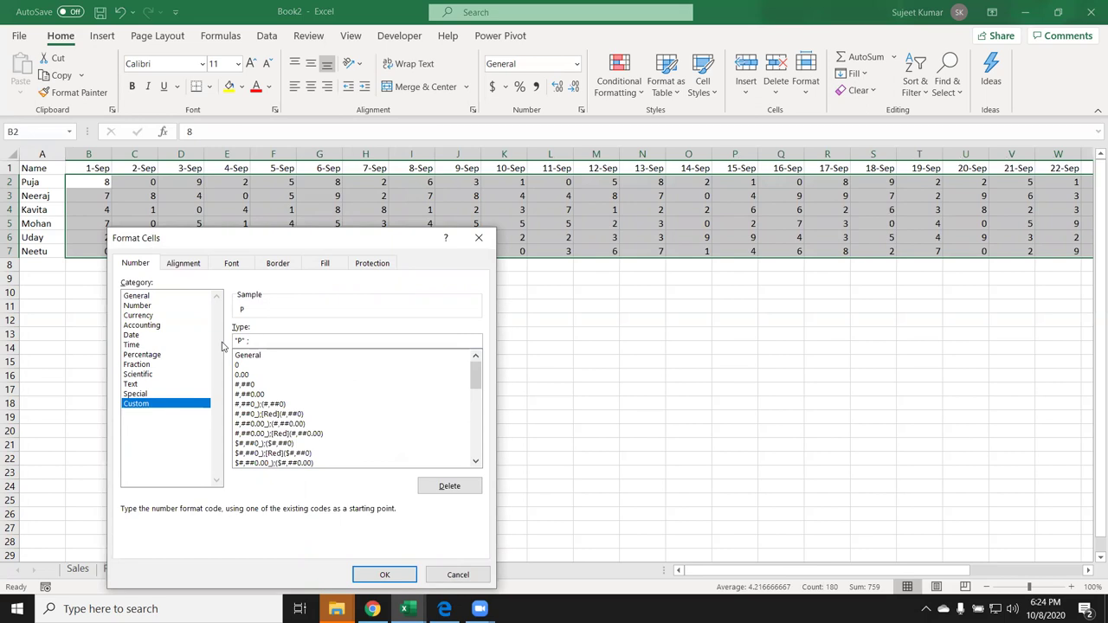
{"action": "type", "text": "\""}
{"action": "type", "text": "A\""}
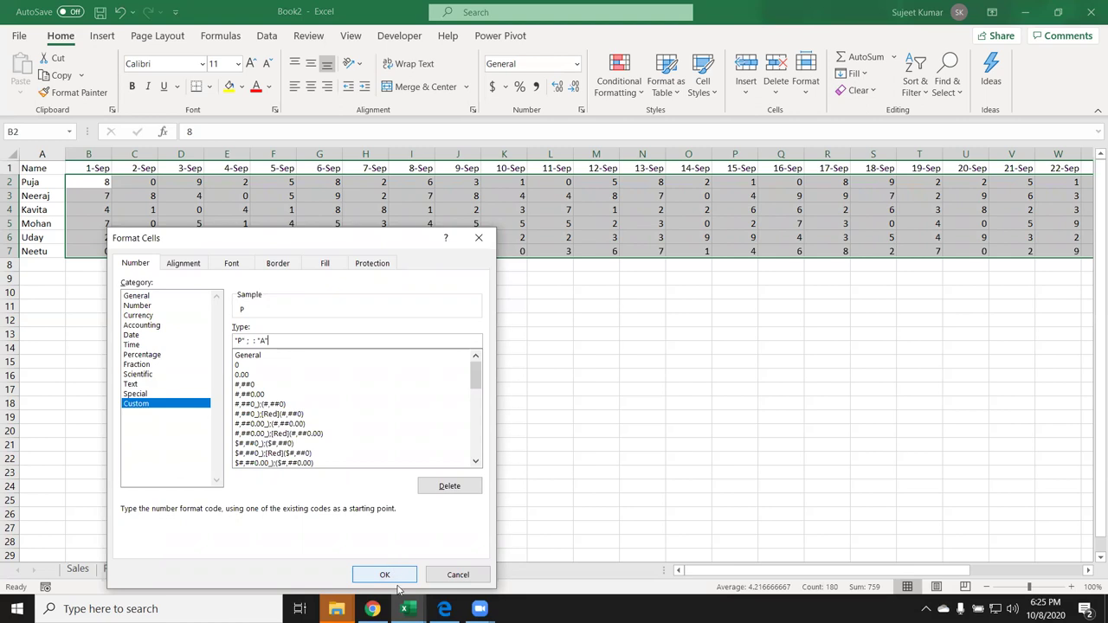
{"action": "left_click", "coordinate": [408, 574]}
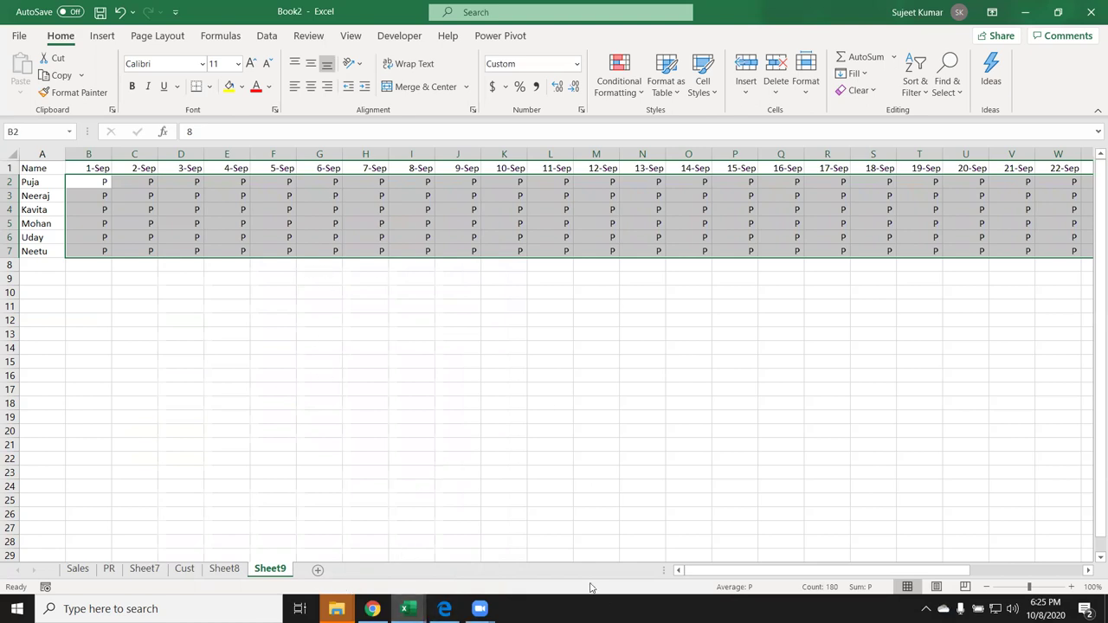
Change the grid's custom format code to "P";;"A" so zeros display A
{"action": "mouse_move", "coordinate": [778, 573]}
{"action": "left_mouse_down"}
{"action": "mouse_move", "coordinate": [809, 573]}
{"action": "mouse_move", "coordinate": [300, 421]}
{"action": "left_mouse_up"}
{"action": "right_click", "coordinate": [241, 232]}
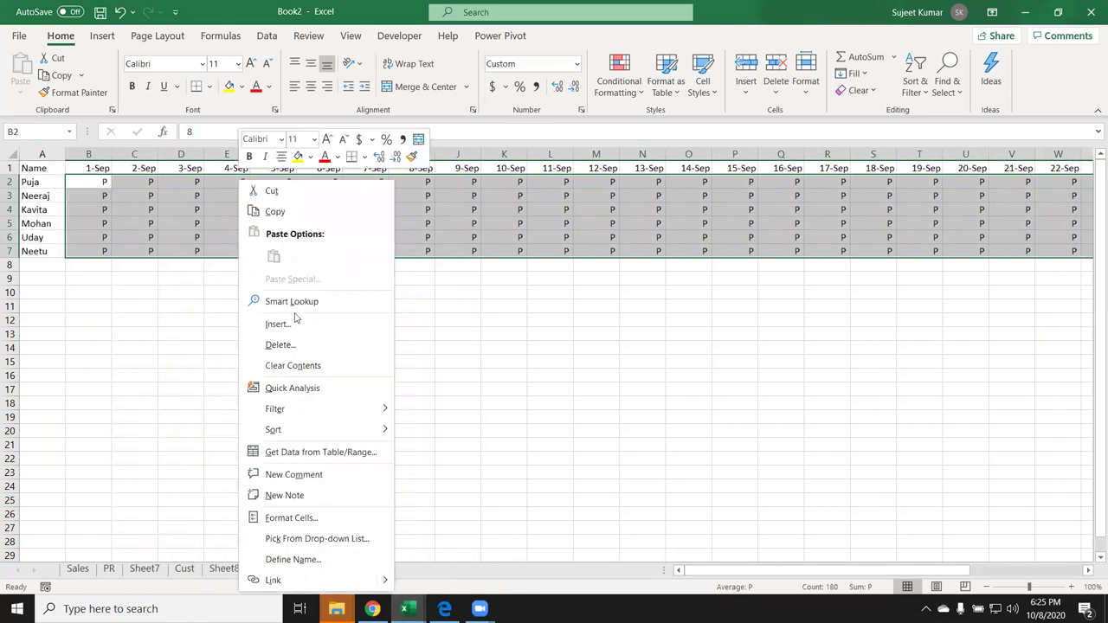
{"action": "left_click", "coordinate": [294, 518]}
{"action": "left_click", "coordinate": [246, 340]}
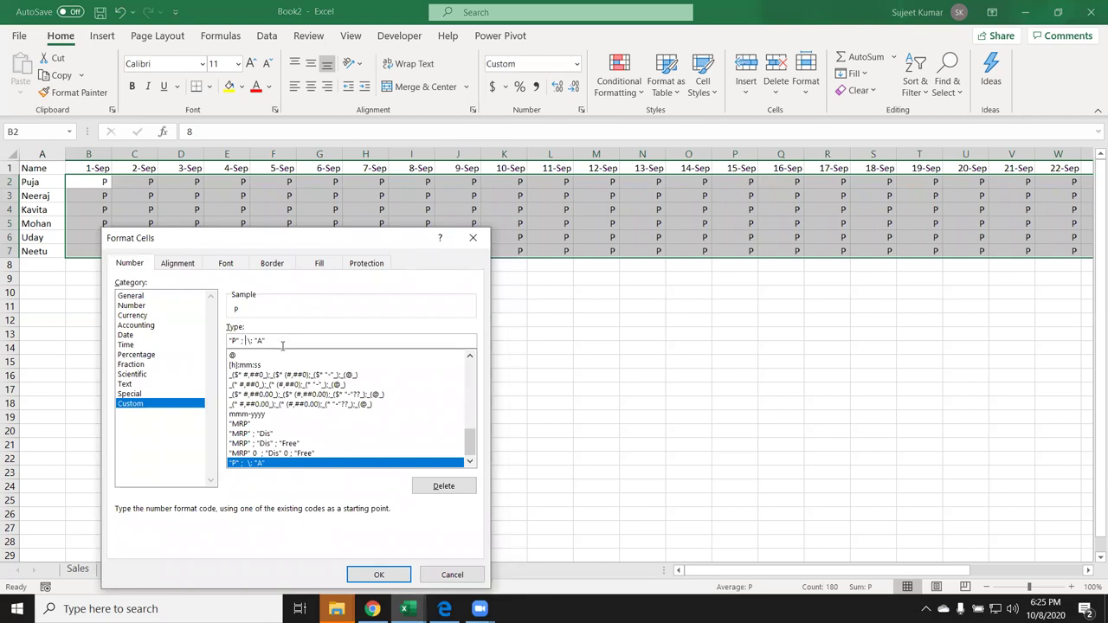
{"action": "key", "text": "Delete"}
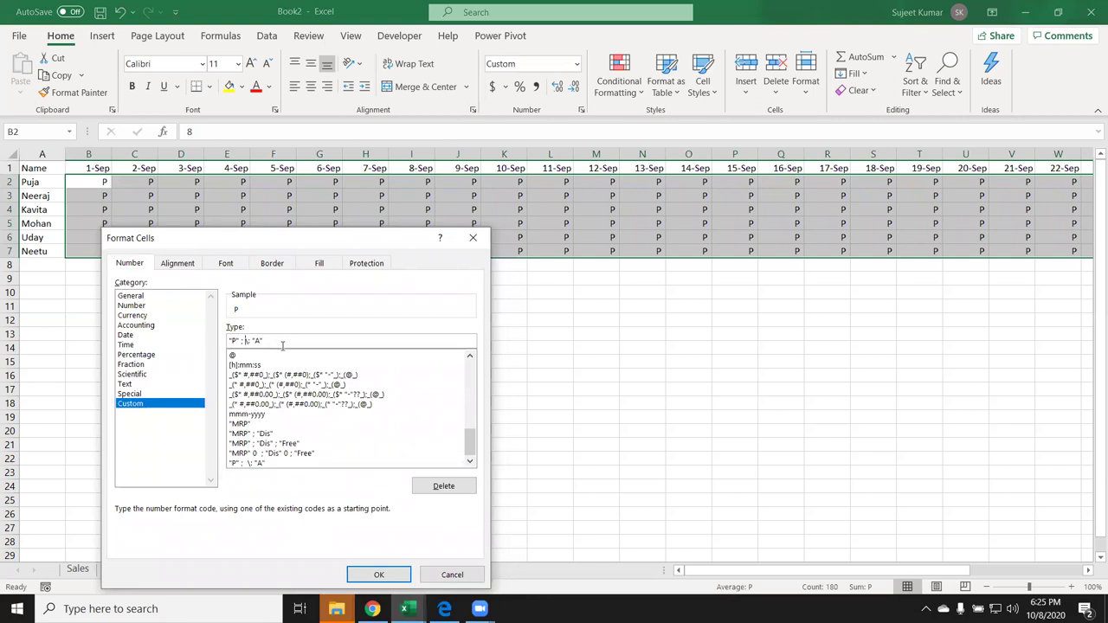
{"action": "key", "text": "Delete"}
{"action": "key", "text": "Delete"}
{"action": "type", "text": ";"}
{"action": "left_click", "coordinate": [379, 574]}
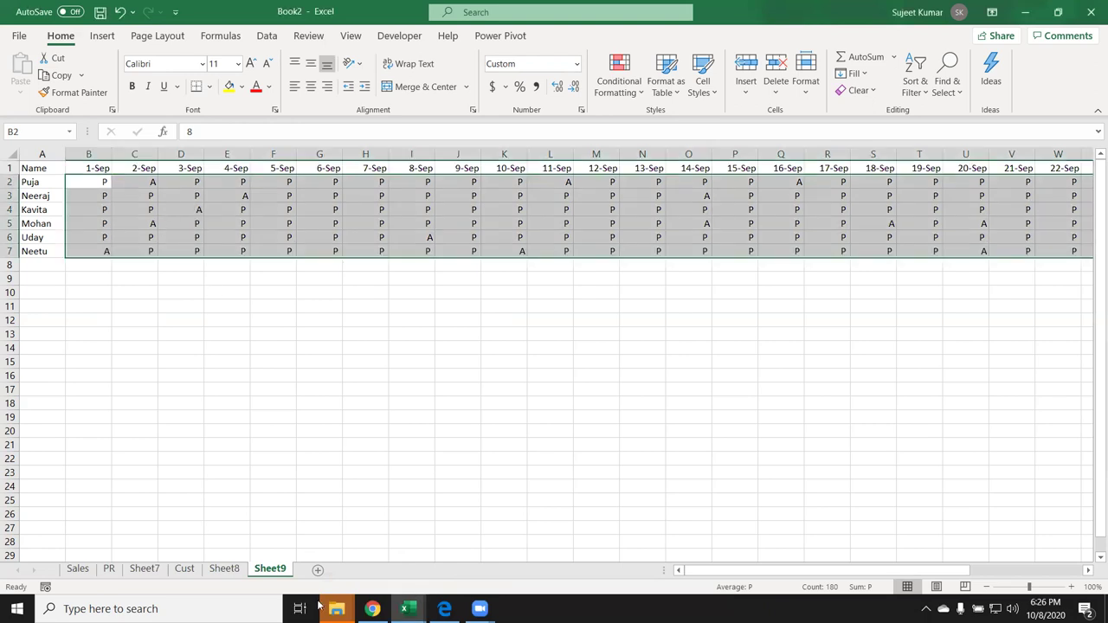
Look up the [Red] colour code in the Microsoft support example, then return to Excel
{"action": "key", "text": "super+Tab"}
{"action": "key", "text": "Right"}
{"action": "key", "text": "Return"}
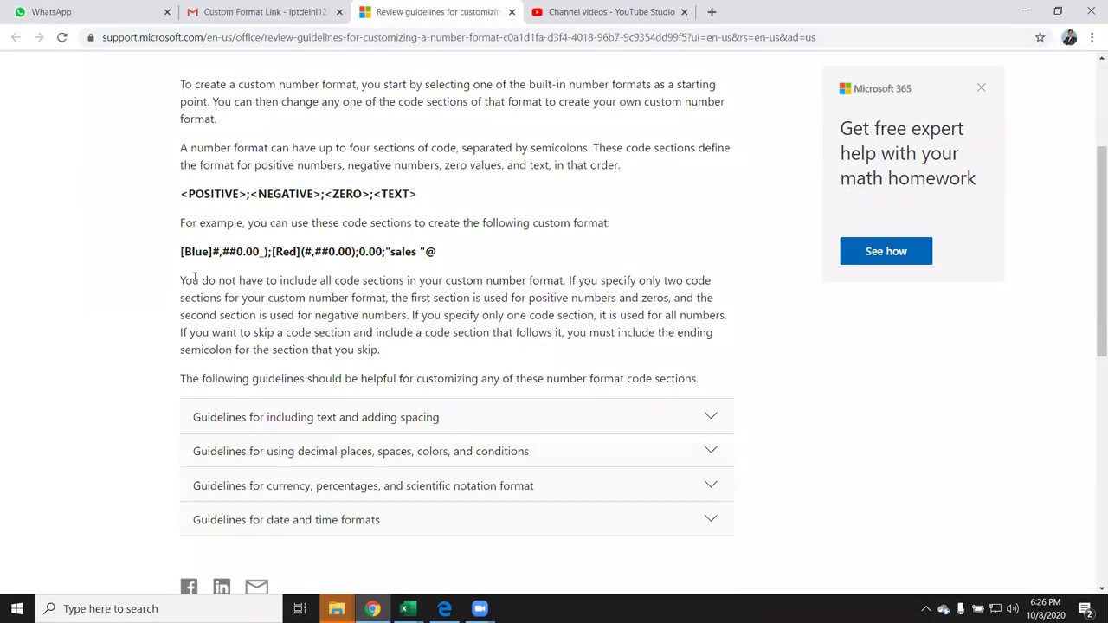
{"action": "left_click_drag", "start_coordinate": [274, 251], "coordinate": [306, 251]}
{"action": "key", "text": "alt+Tab"}
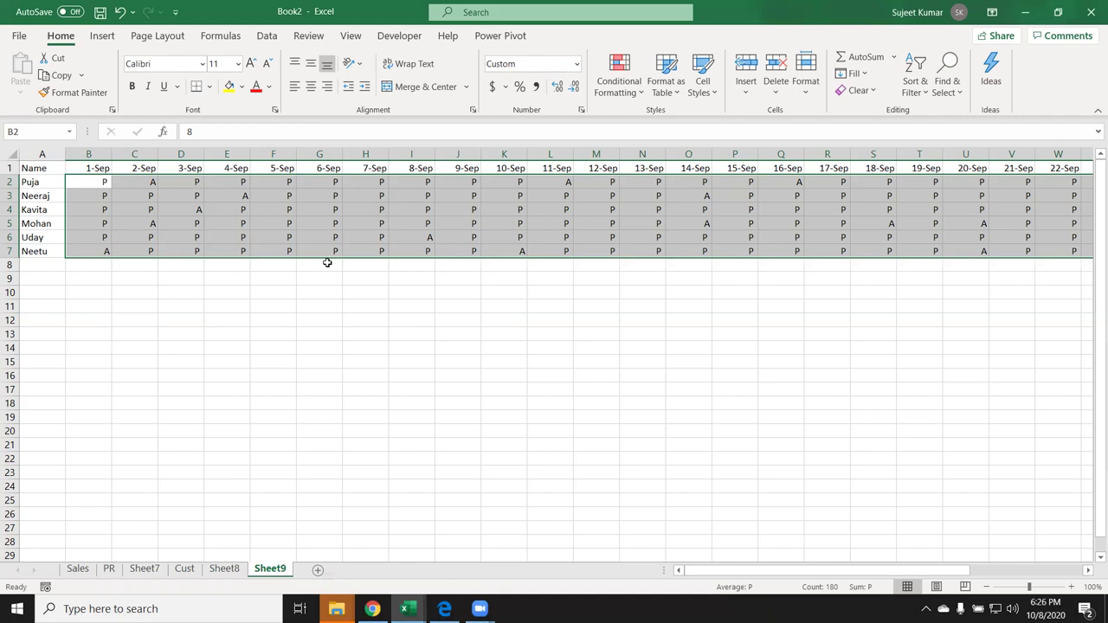
Insert [RED] before the A section of the grid's custom format so A marks show red
{"action": "right_click", "coordinate": [334, 211]}
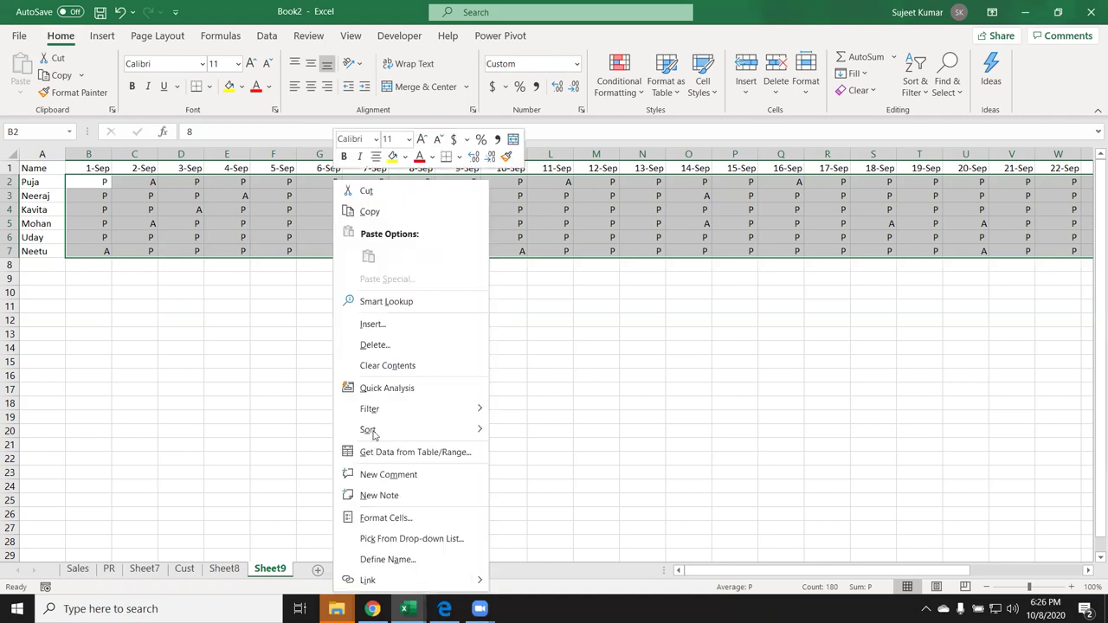
{"action": "left_click", "coordinate": [384, 518]}
{"action": "left_click", "coordinate": [337, 341]}
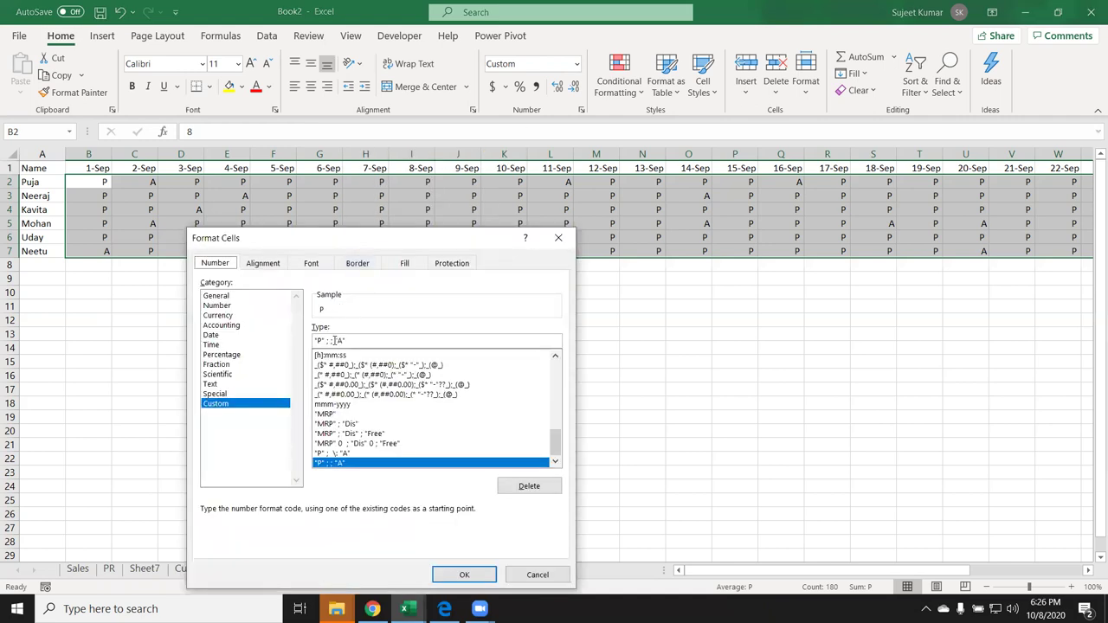
{"action": "key", "text": "BackSpace"}
{"action": "type", "text": "\\"}
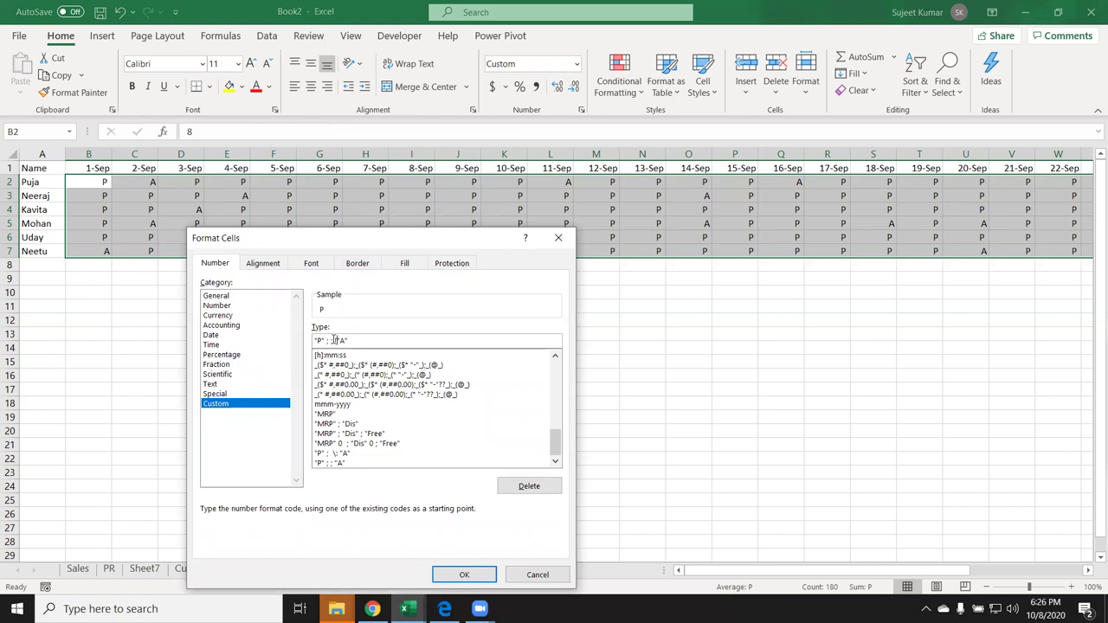
{"action": "type", "text": "[RED"}
{"action": "type", "text": "]"}
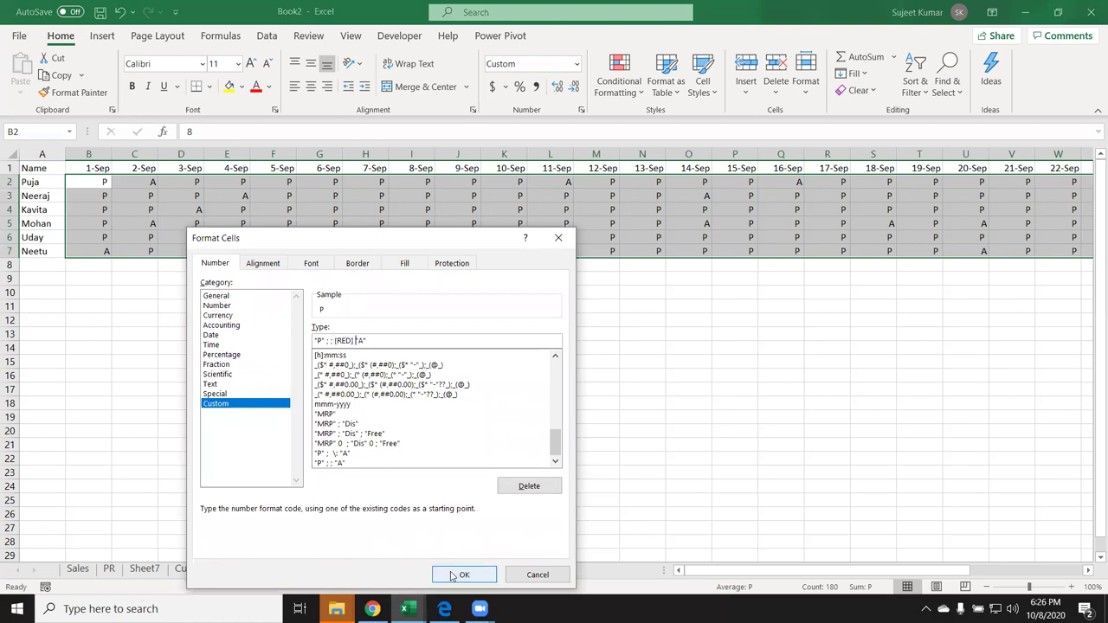
{"action": "left_click", "coordinate": [455, 578]}
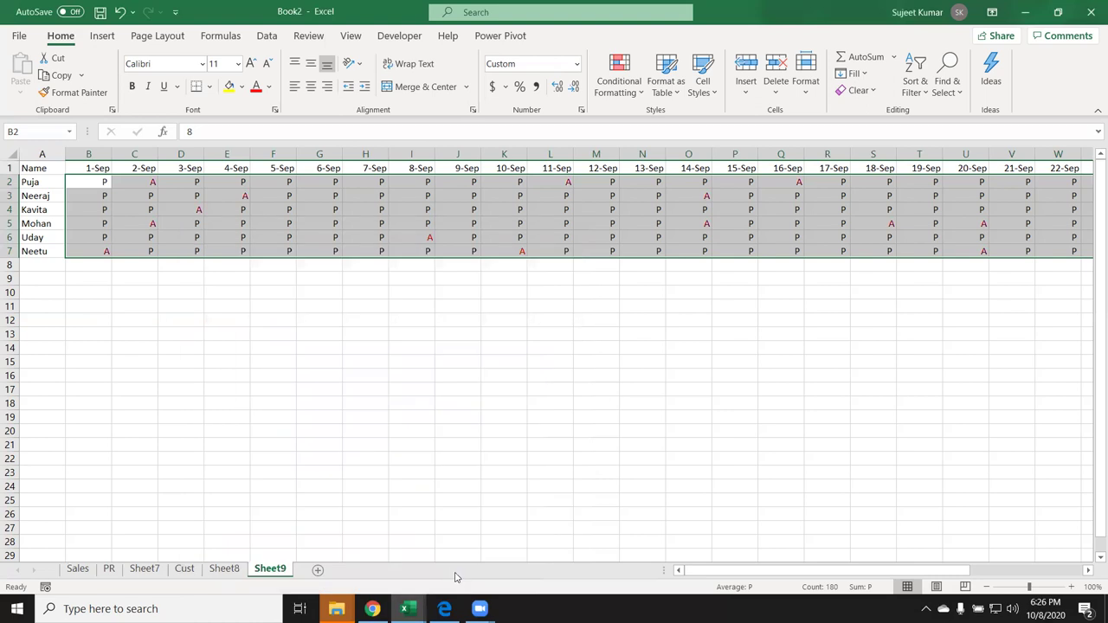
{"action": "key", "text": "alt+Tab"}
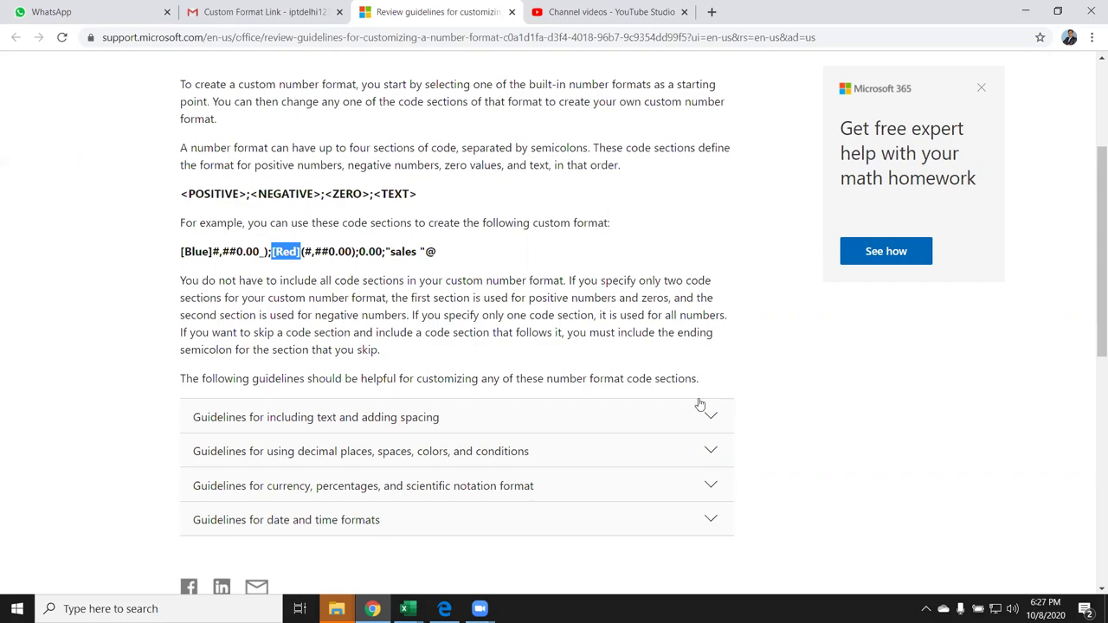
Add a new blank Sheet10 to the workbook and go back to the help page
{"action": "key", "text": "alt+Tab"}
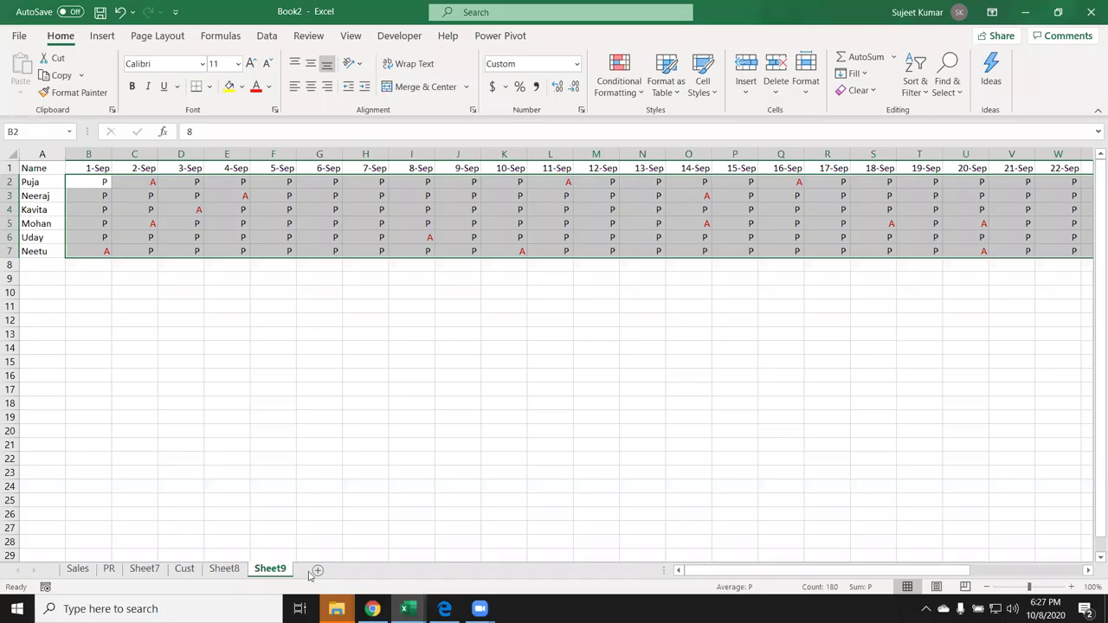
{"action": "left_click", "coordinate": [317, 572]}
{"action": "key", "text": "alt+Tab"}
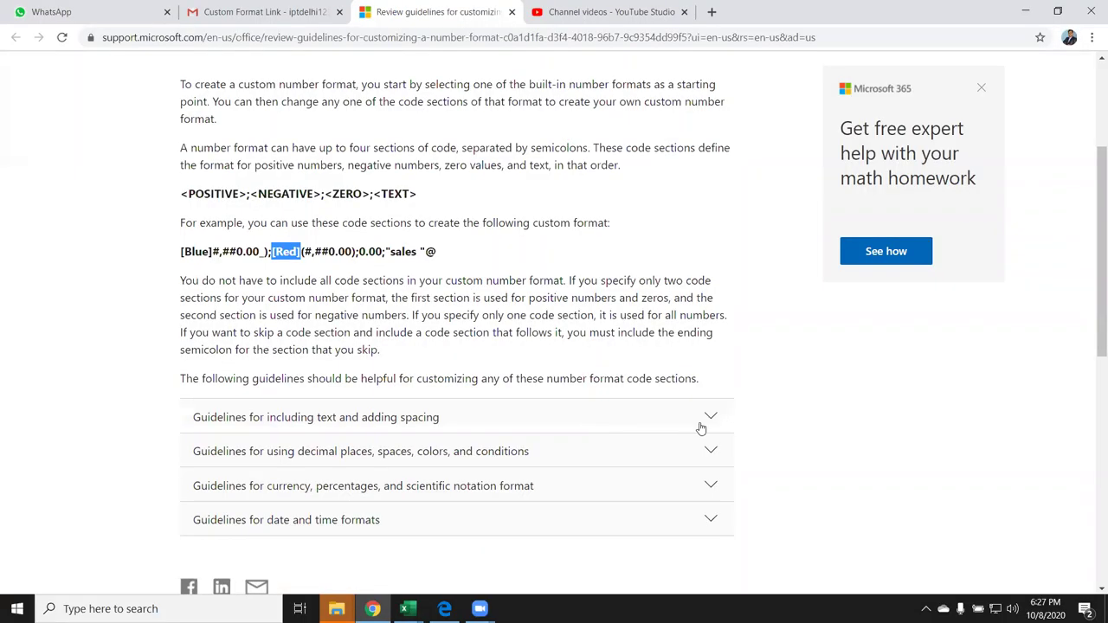
Expand 'Guidelines for including text and adding spacing' and read through its character table
{"action": "left_click", "coordinate": [705, 425]}
{"action": "scroll", "coordinate": [699, 420], "scroll_direction": "down", "scroll_amount": 2}
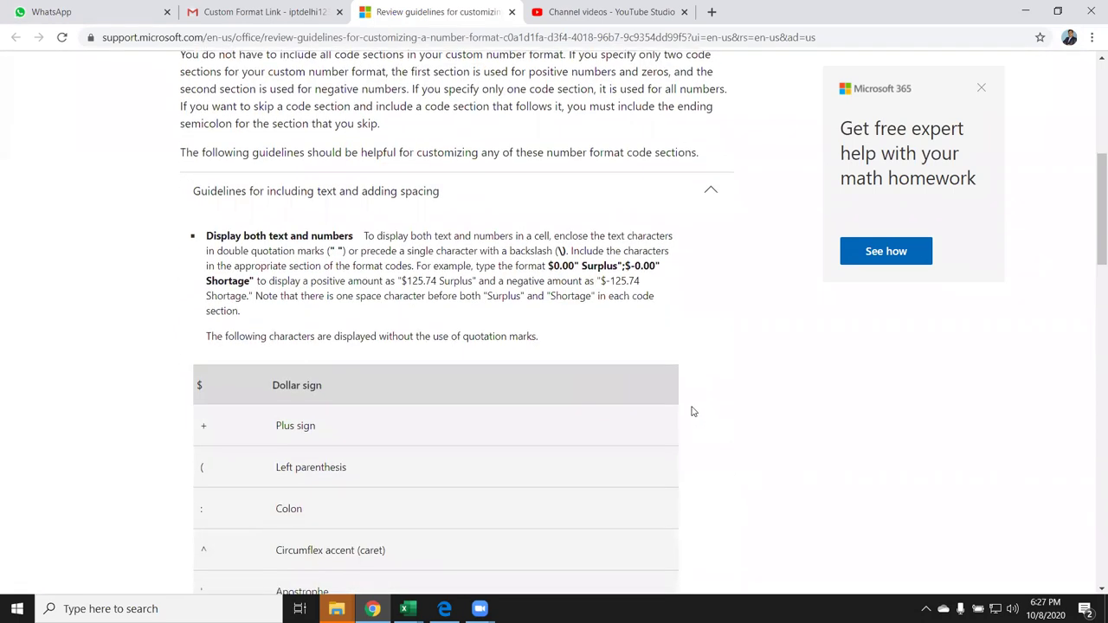
{"action": "scroll", "coordinate": [689, 410], "scroll_direction": "down", "scroll_amount": 3}
{"action": "left_click_drag", "start_coordinate": [215, 136], "coordinate": [217, 299]}
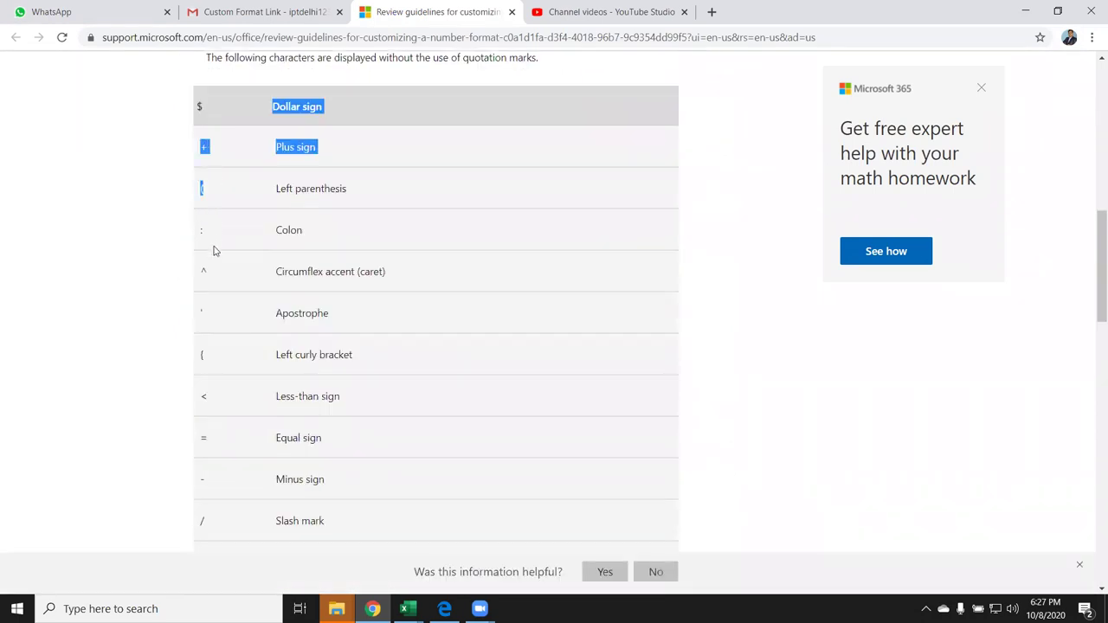
{"action": "scroll", "coordinate": [219, 301], "scroll_direction": "down", "scroll_amount": 2}
{"action": "scroll", "coordinate": [220, 300], "scroll_direction": "down", "scroll_amount": 1}
{"action": "scroll", "coordinate": [221, 299], "scroll_direction": "down", "scroll_amount": 2}
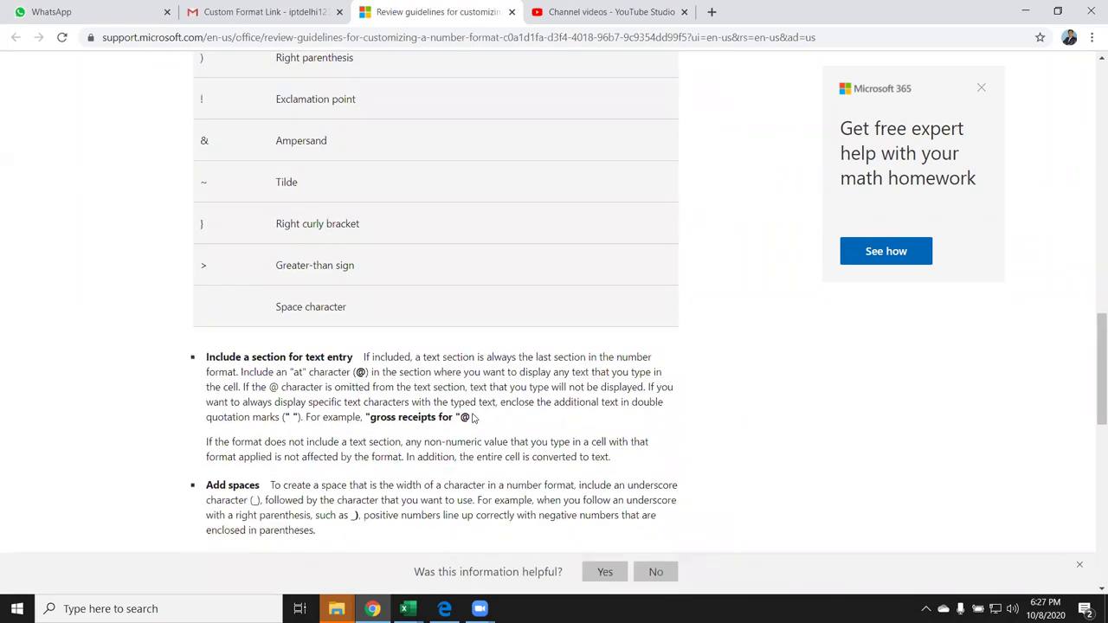
{"action": "key", "text": "alt+Tab"}
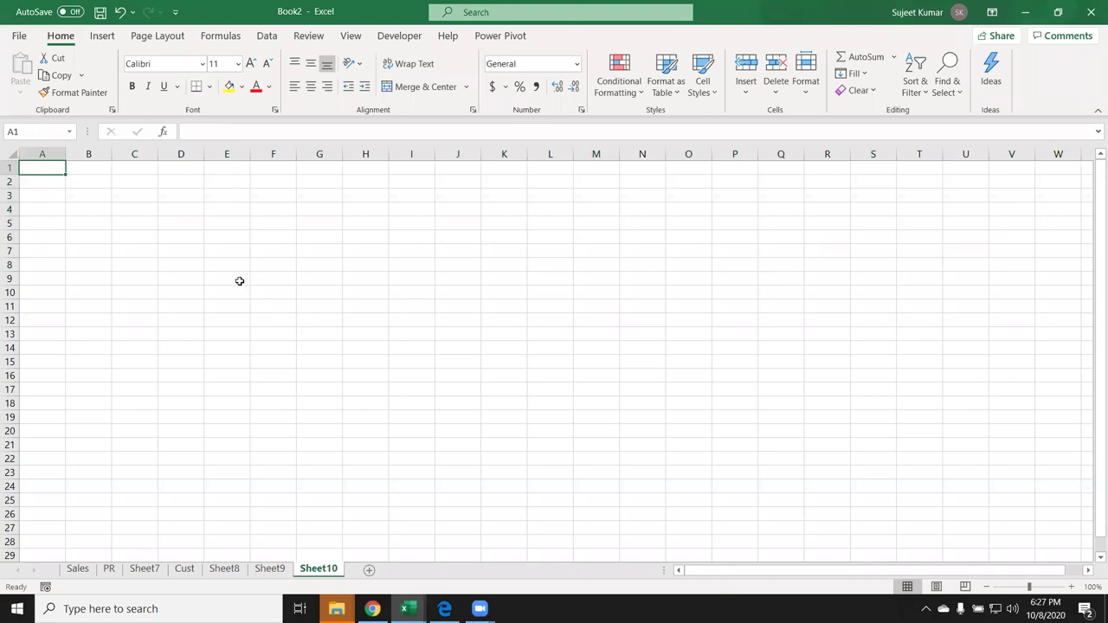
Enter the C Name heading in A1, clear the trial M/S IPT entry, and select A2:A12
{"action": "type", "text": "C"}
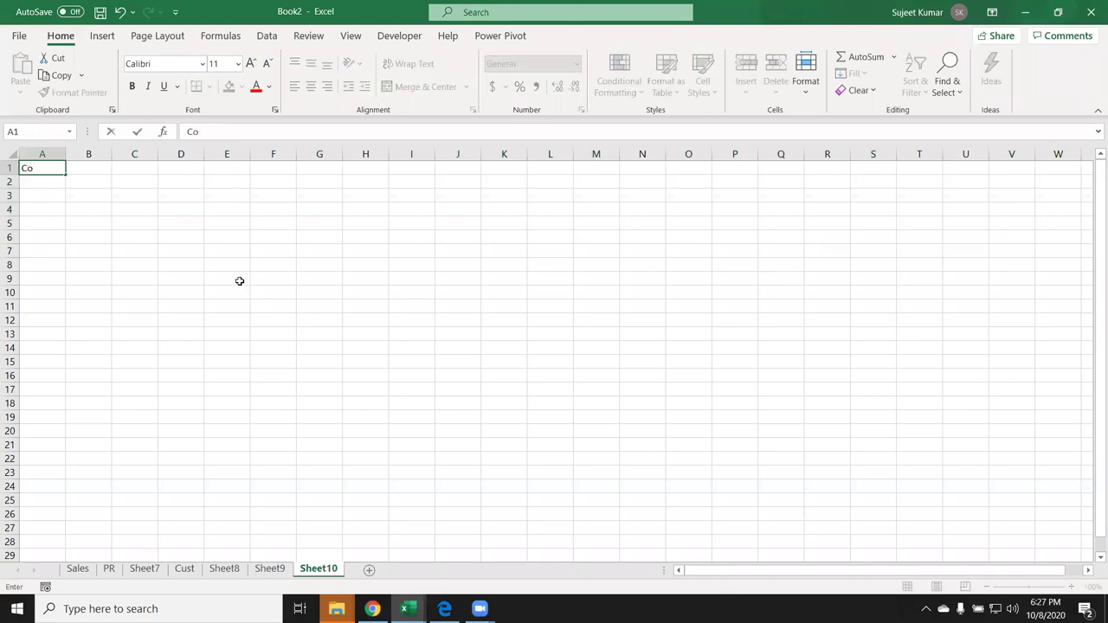
{"action": "type", "text": " Name"}
{"action": "key", "text": "Return"}
{"action": "type", "text": "N"}
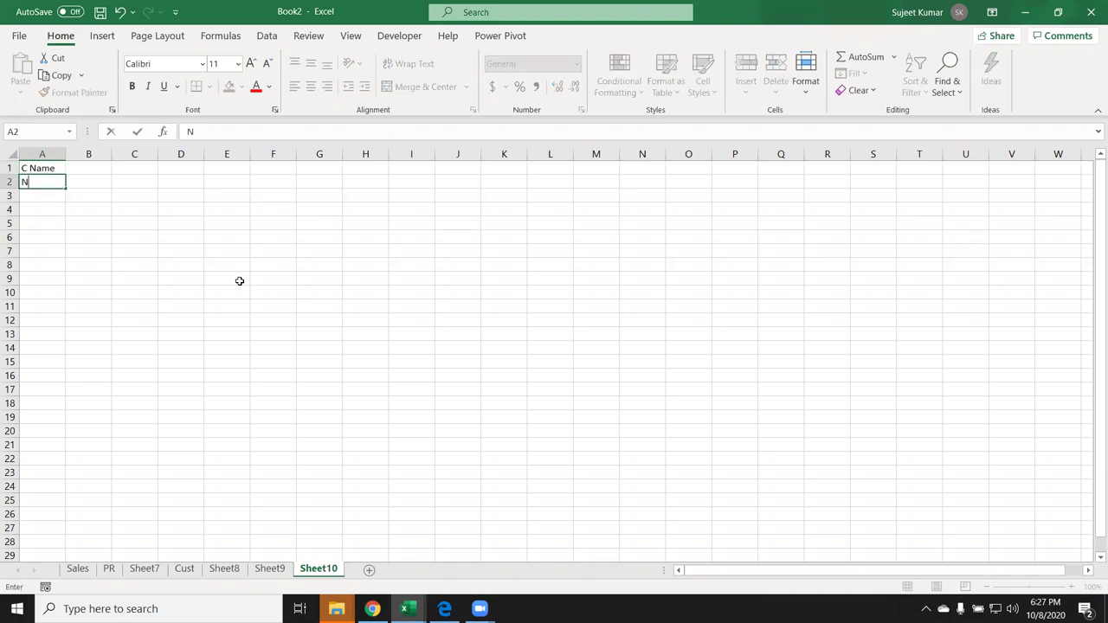
{"action": "key", "text": "BackSpace"}
{"action": "type", "text": "M/S I"}
{"action": "type", "text": "PT"}
{"action": "key", "text": "Return"}
{"action": "key", "text": "Up"}
{"action": "key", "text": "Delete"}
{"action": "left_click", "coordinate": [34, 316], "text": "shift"}
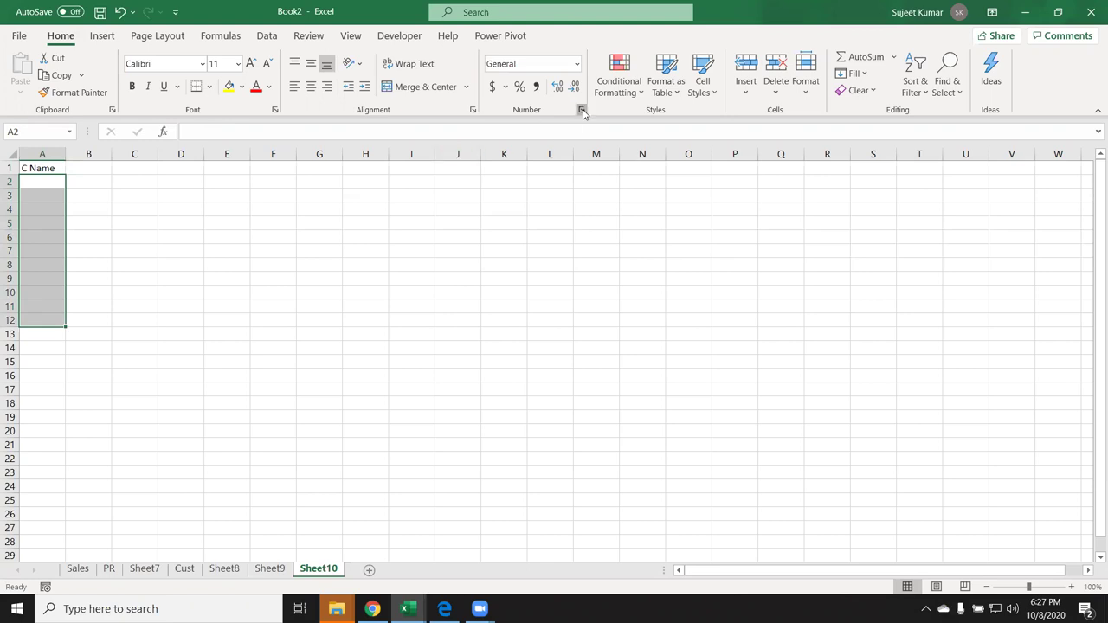
Replace General with the custom text format "M/S" @ for A2:A12
{"action": "left_click", "coordinate": [582, 113]}
{"action": "left_click", "coordinate": [514, 186]}
{"action": "double_click", "coordinate": [635, 122]}
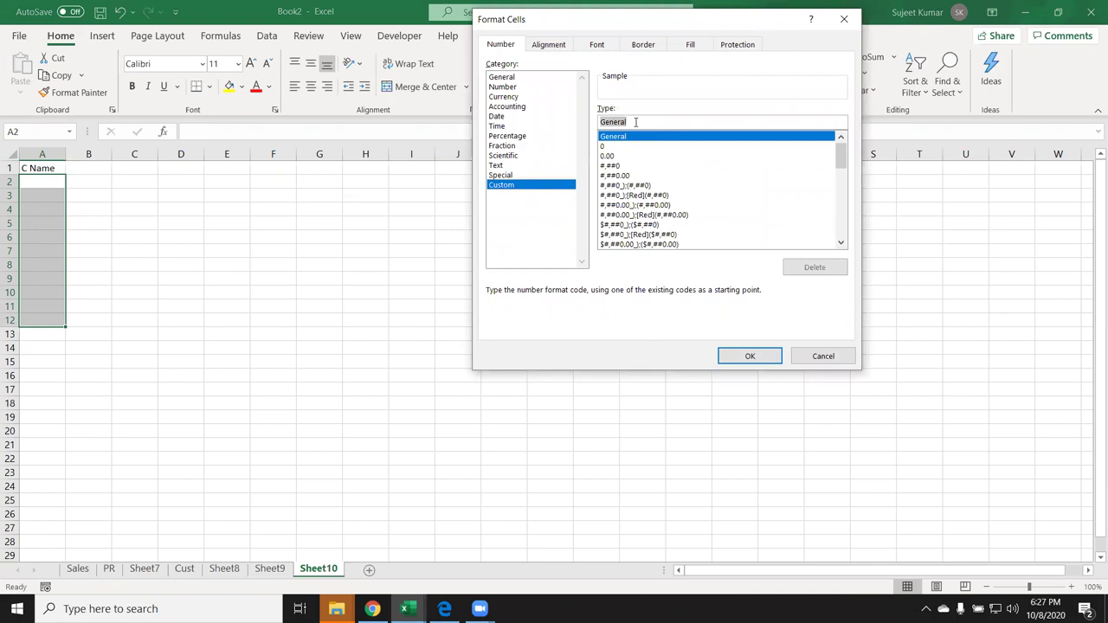
{"action": "type", "text": "\"M/S\""}
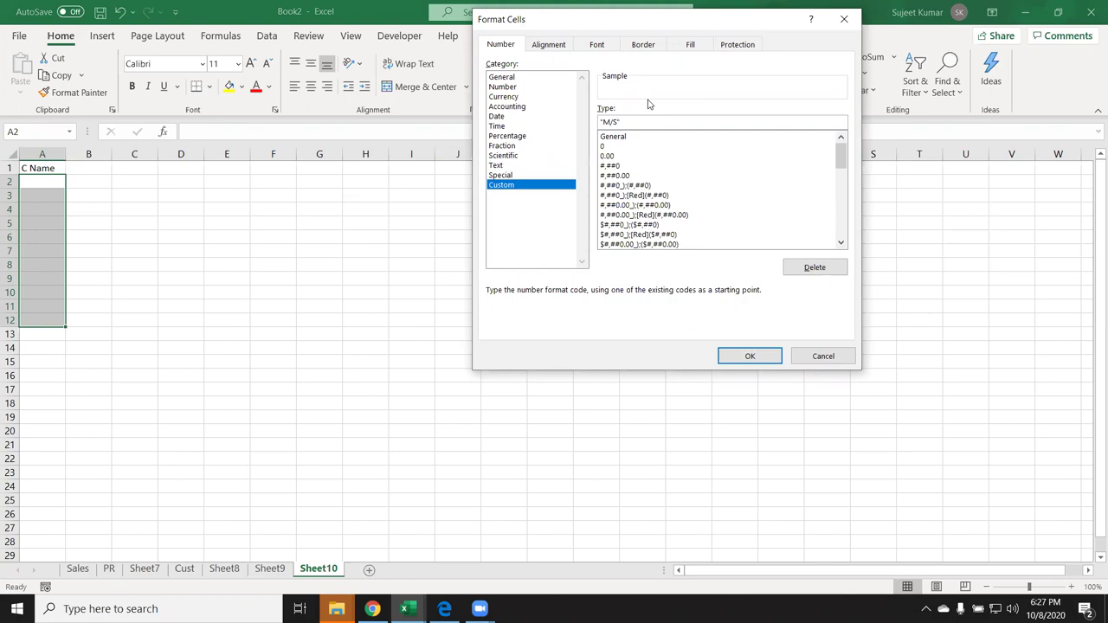
{"action": "type", "text": " @"}
{"action": "left_click", "coordinate": [763, 354]}
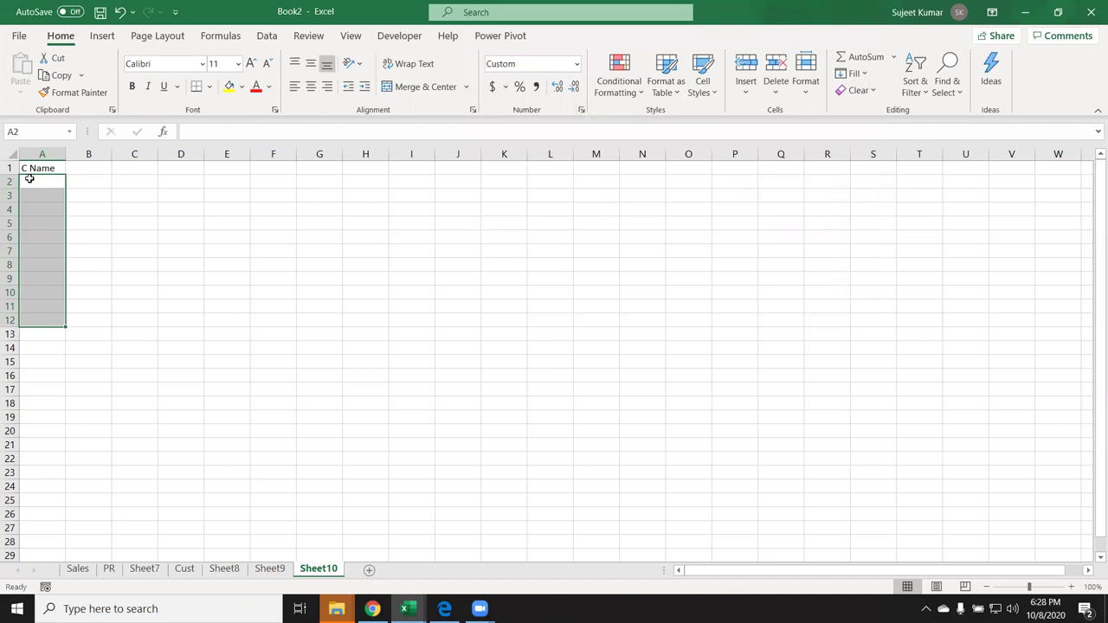
Type IPT in A2 so it displays as M/S IPT
{"action": "left_click", "coordinate": [29, 178]}
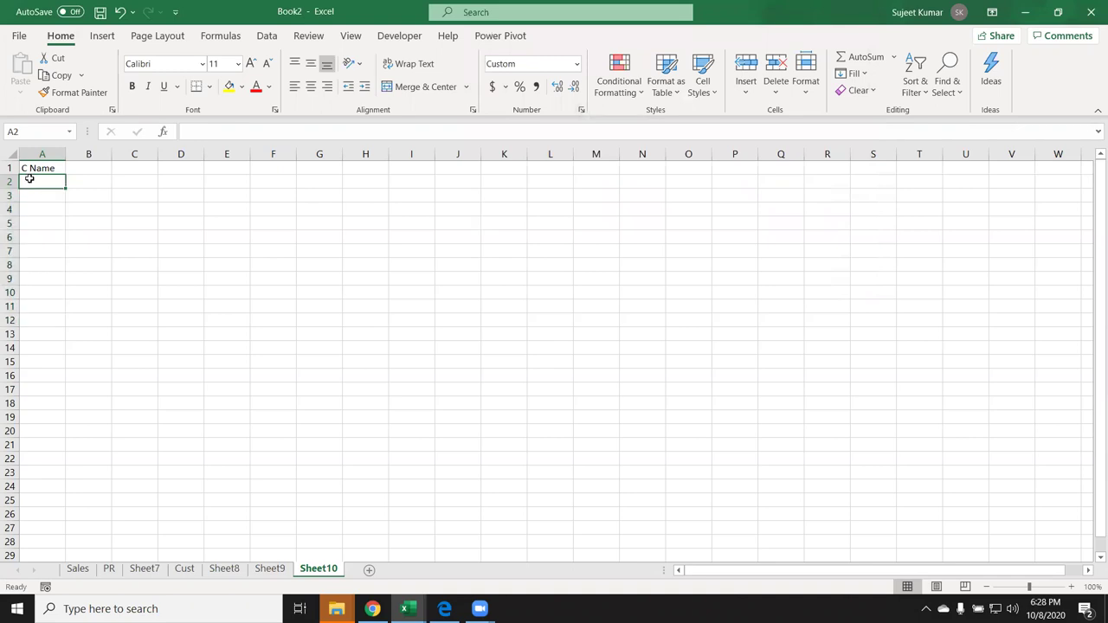
{"action": "double_click", "coordinate": [29, 178]}
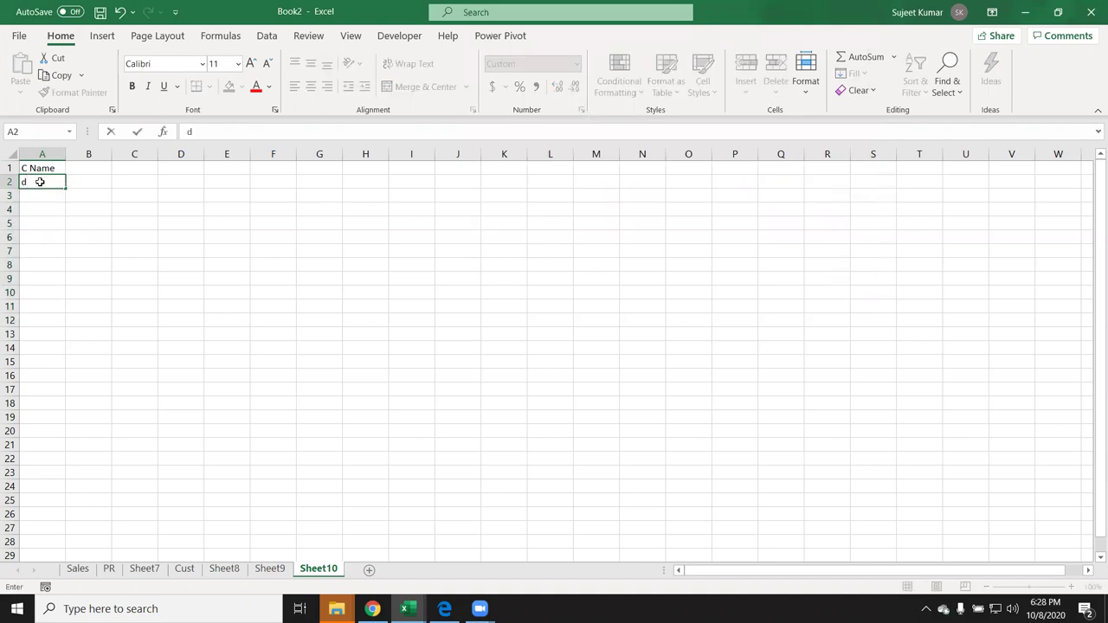
{"action": "key", "text": "Escape"}
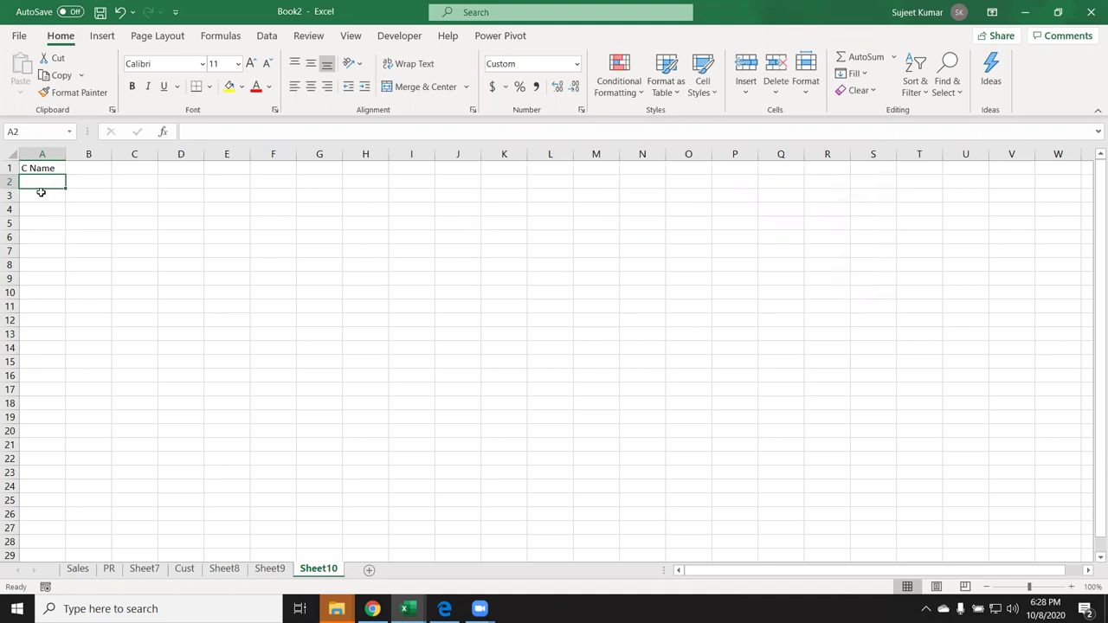
{"action": "left_click", "coordinate": [43, 192]}
{"action": "left_click", "coordinate": [51, 182]}
{"action": "type", "text": "IPT"}
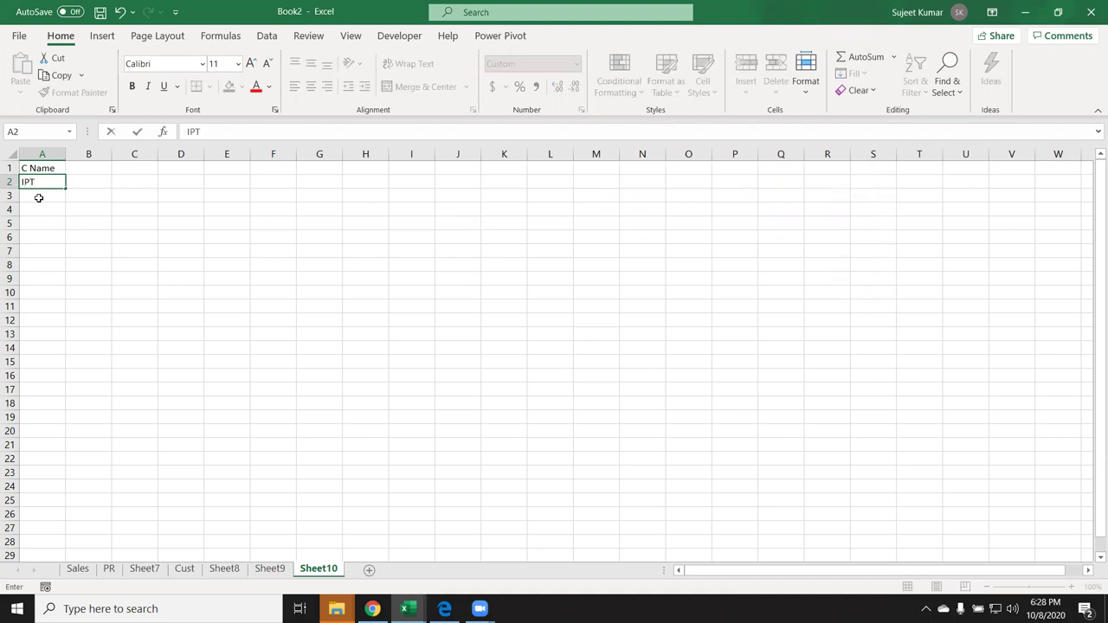
{"action": "key", "text": "Return"}
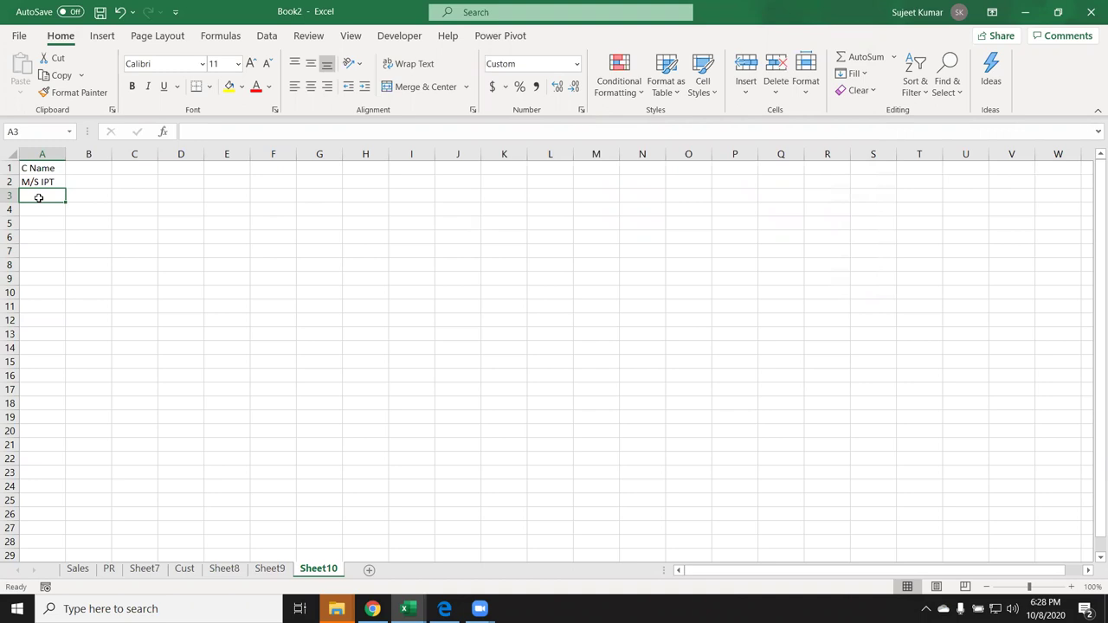
{"action": "key", "text": "Up"}
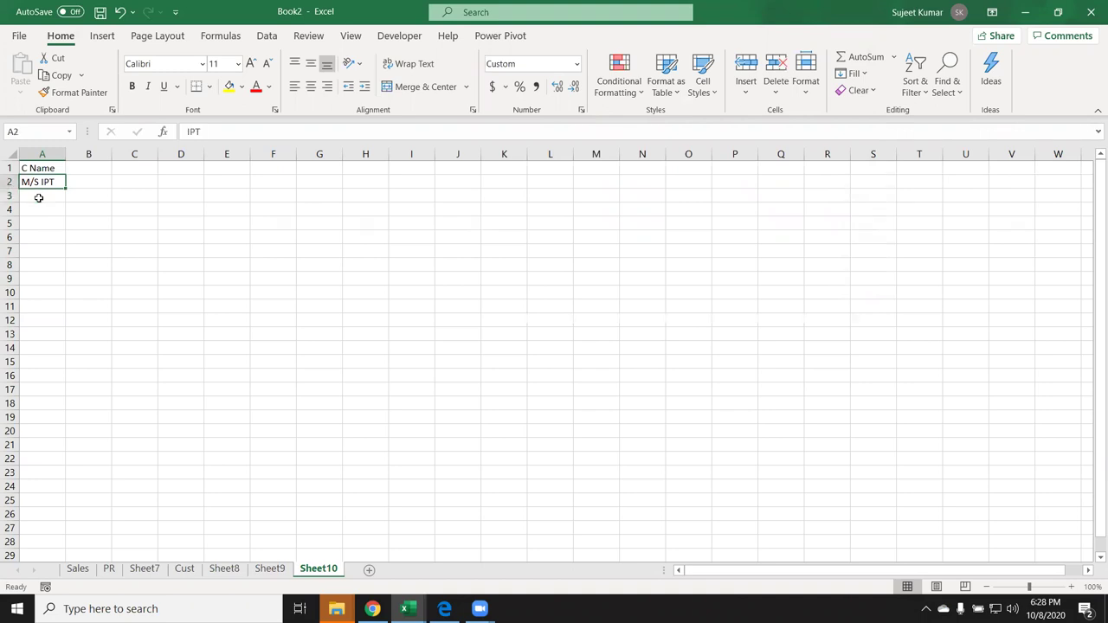
Add the Address heading in B1, cancelling the partial entry in B2
{"action": "key", "text": "Right"}
{"action": "key", "text": "Up"}
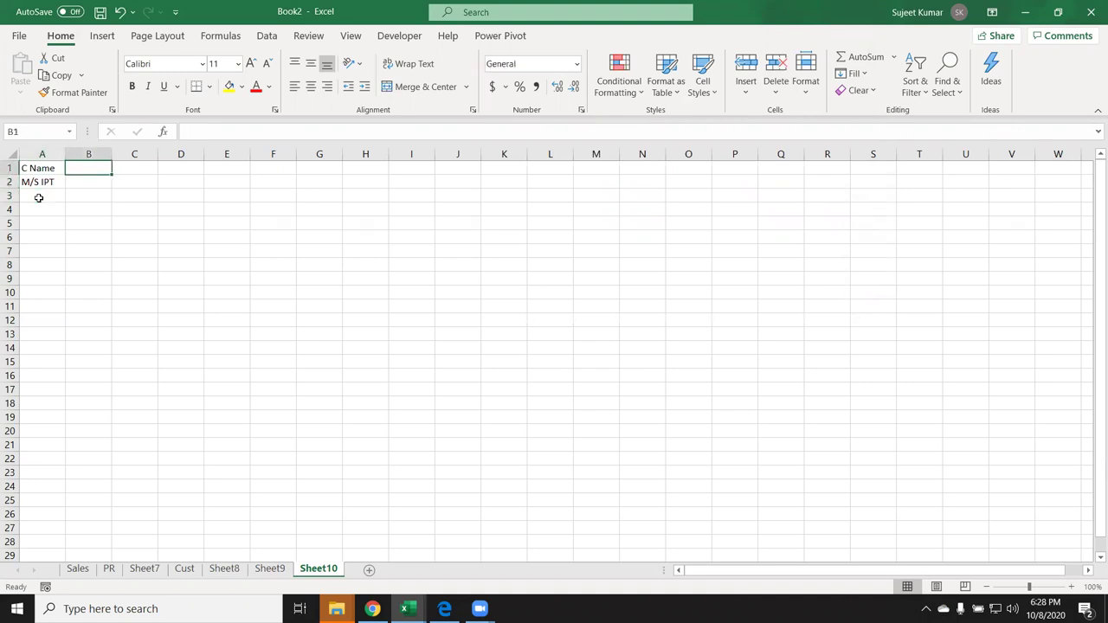
{"action": "type", "text": "Add"}
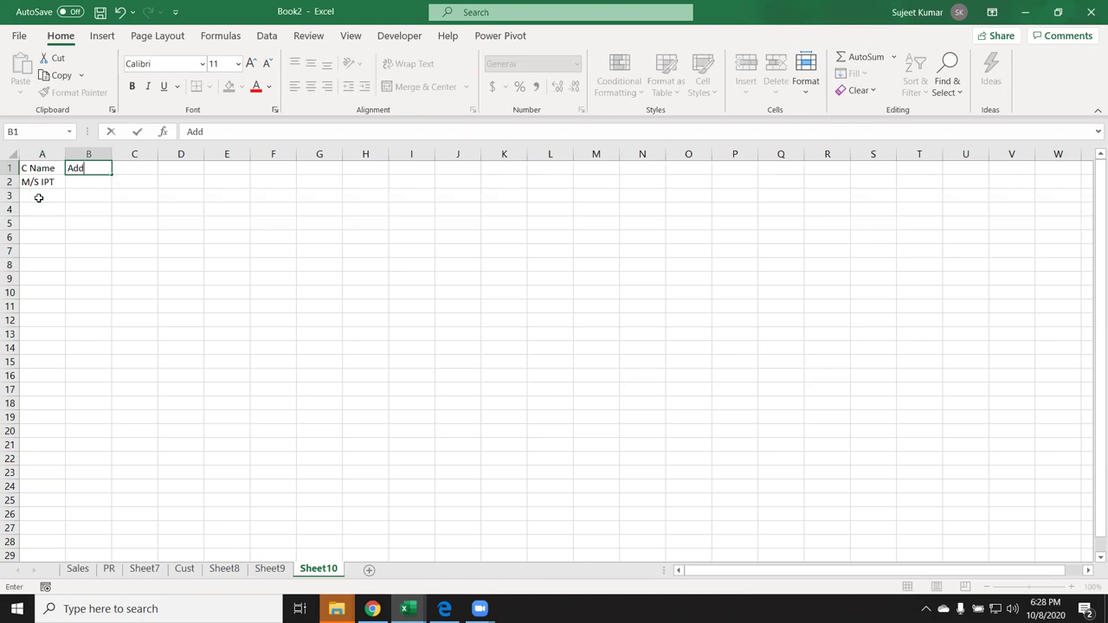
{"action": "type", "text": "ress"}
{"action": "key", "text": "Return"}
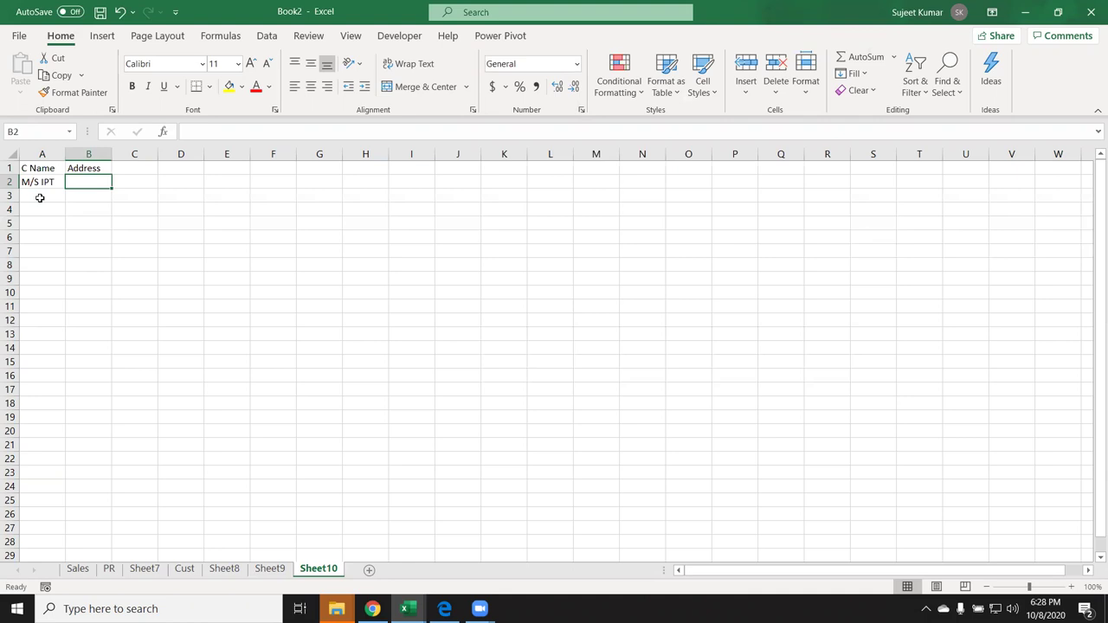
{"action": "type", "text": "B-4"}
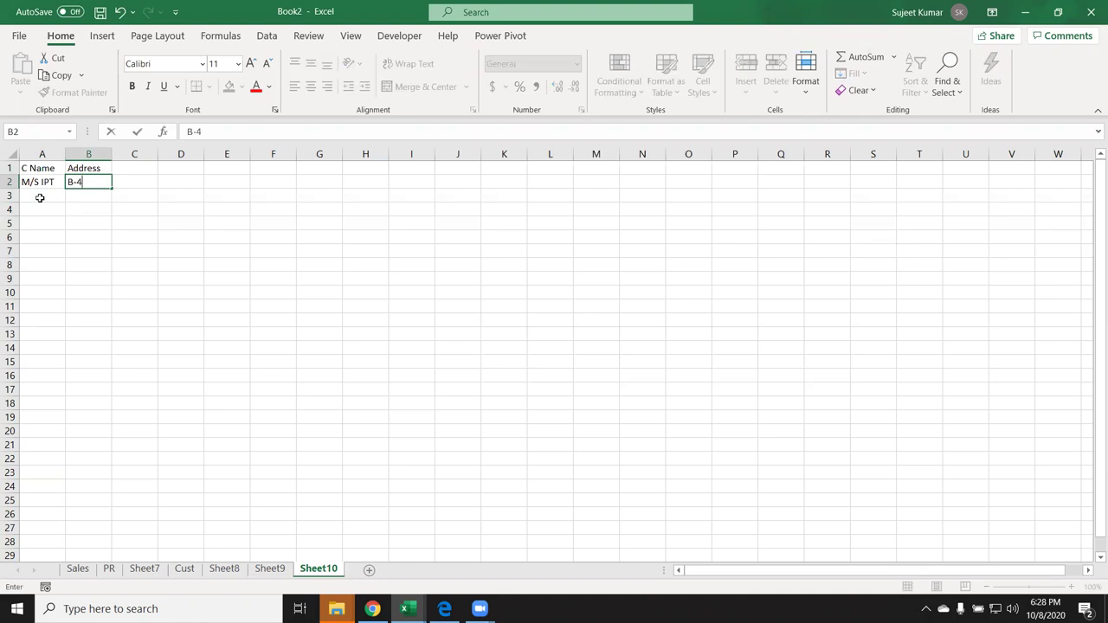
{"action": "type", "text": "12"}
{"action": "key", "text": "Escape"}
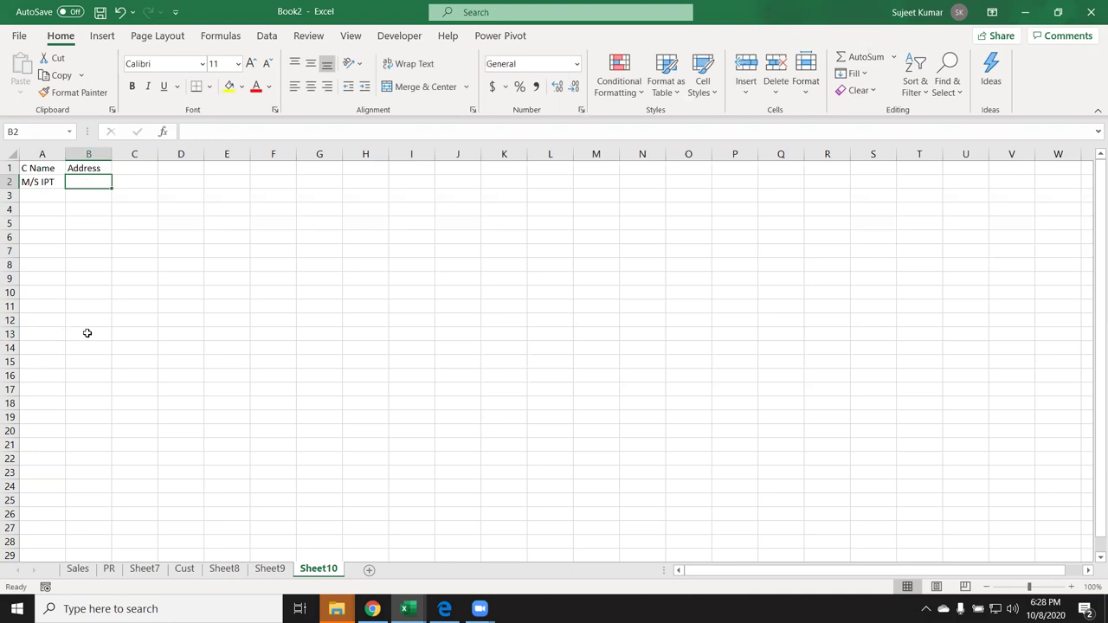
Give B2:B13 a custom @ format that appends the quoted city and PIN code
{"action": "left_click", "coordinate": [95, 330], "text": "shift"}
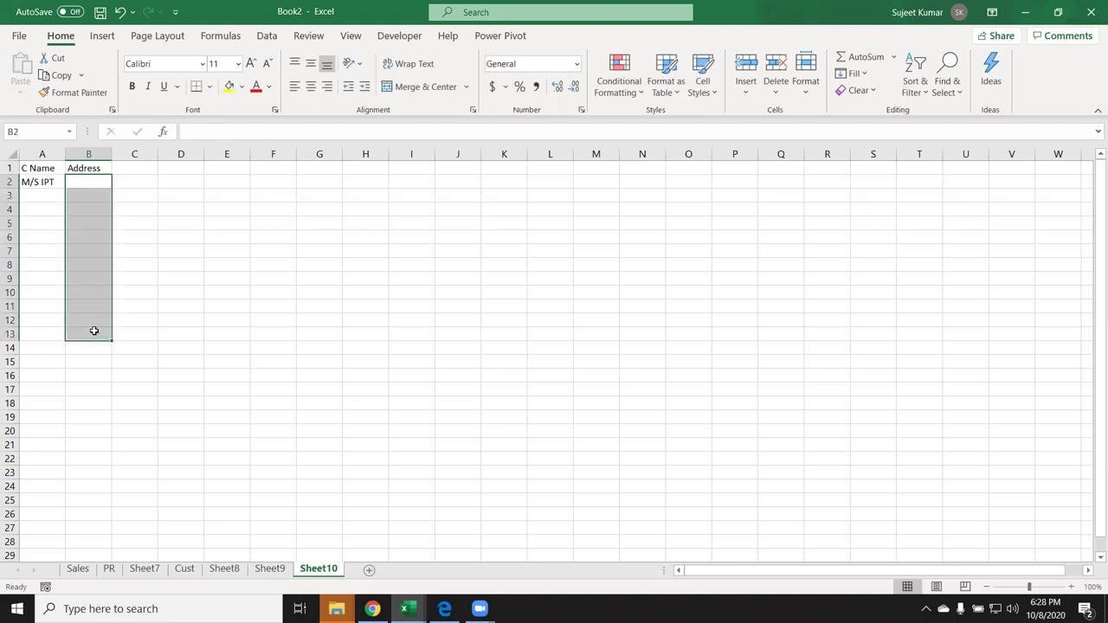
{"action": "left_click", "coordinate": [580, 111]}
{"action": "left_click", "coordinate": [502, 184]}
{"action": "double_click", "coordinate": [613, 121]}
{"action": "key", "text": "BackSpace"}
{"action": "type", "text": "@ \""}
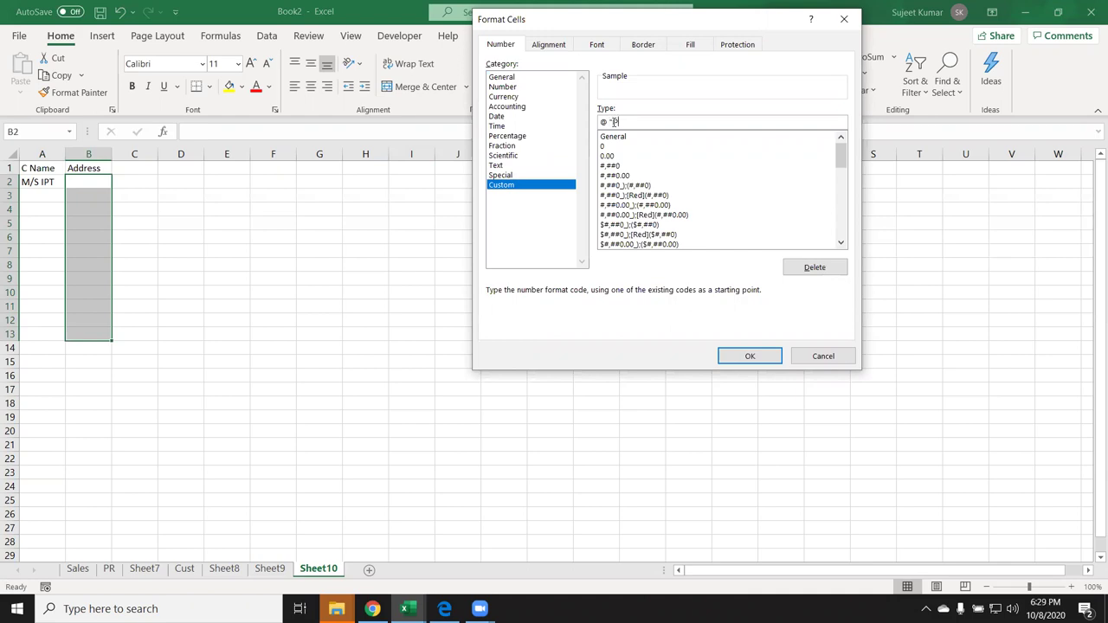
{"action": "type", "text": "New Delhi 110062"}
{"action": "left_click", "coordinate": [764, 357]}
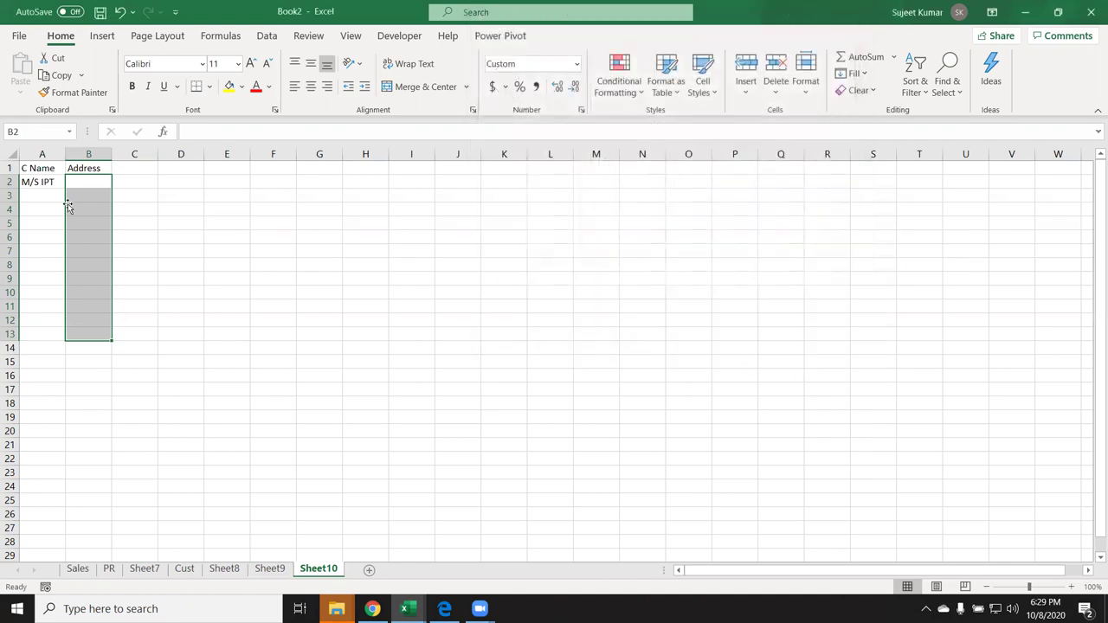
{"action": "left_click", "coordinate": [88, 181]}
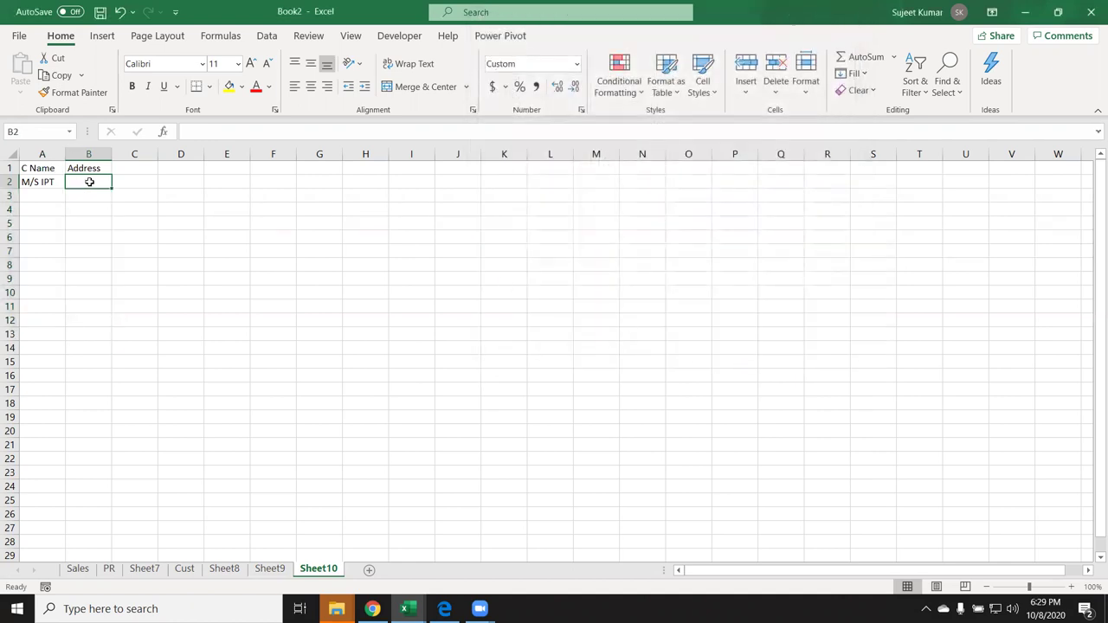
Enter the company's address in B2, replacing a mistaken IPT entry
{"action": "type", "text": "IPT"}
{"action": "key", "text": "BackSpace"}
{"action": "key", "text": "BackSpace"}
{"action": "key", "text": "BackSpace"}
{"action": "type", "text": "B-413 New Delhi 110062"}
{"action": "key", "text": "Return"}
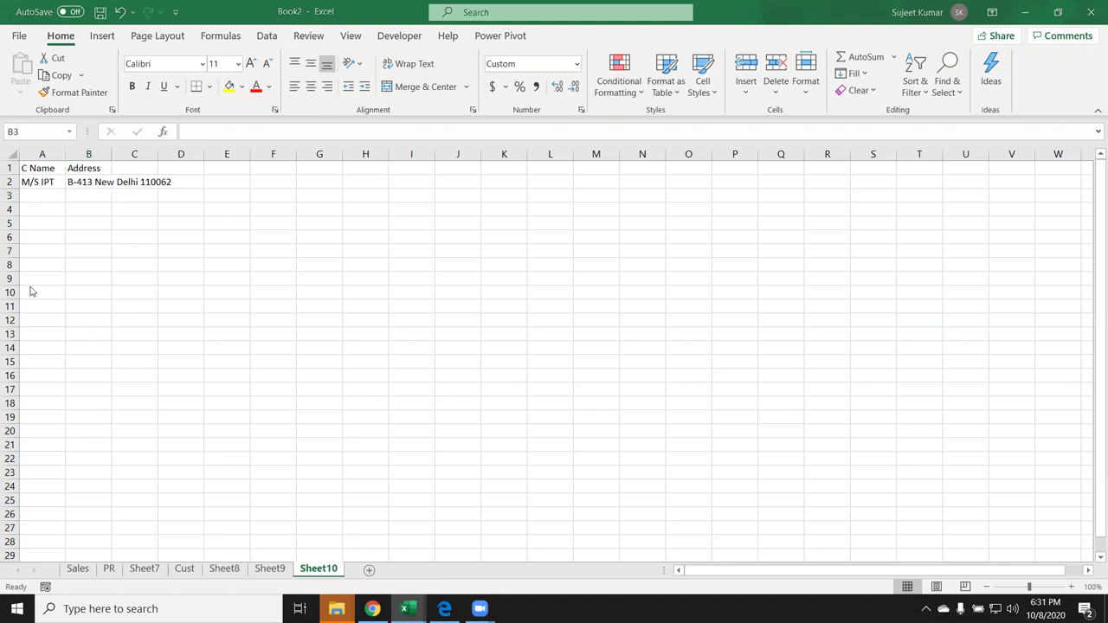
Autofit column B, widen column G, and enter 1542 as text in G3
{"action": "left_click", "coordinate": [105, 180]}
{"action": "double_click", "coordinate": [112, 154]}
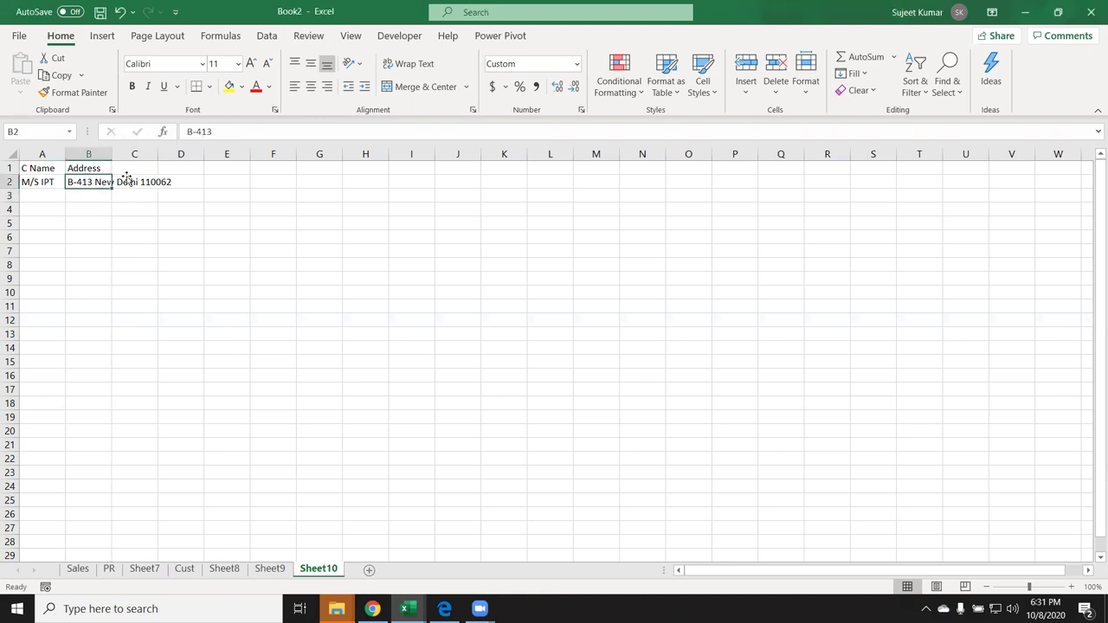
{"action": "left_click_drag", "start_coordinate": [407, 154], "coordinate": [567, 173]}
{"action": "left_click", "coordinate": [423, 193]}
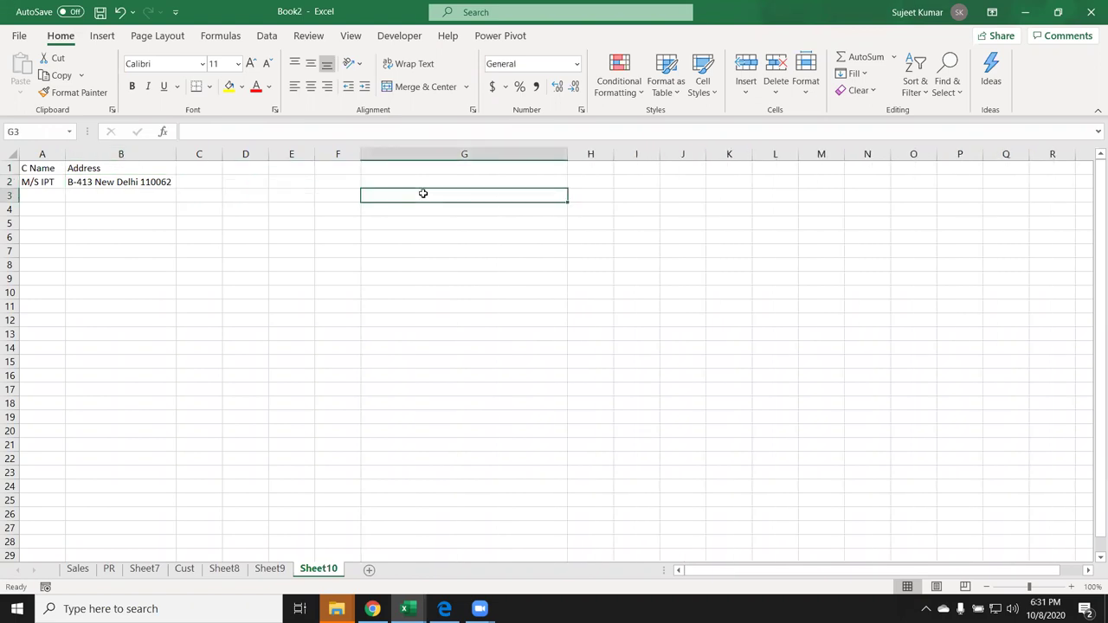
{"action": "type", "text": "'"}
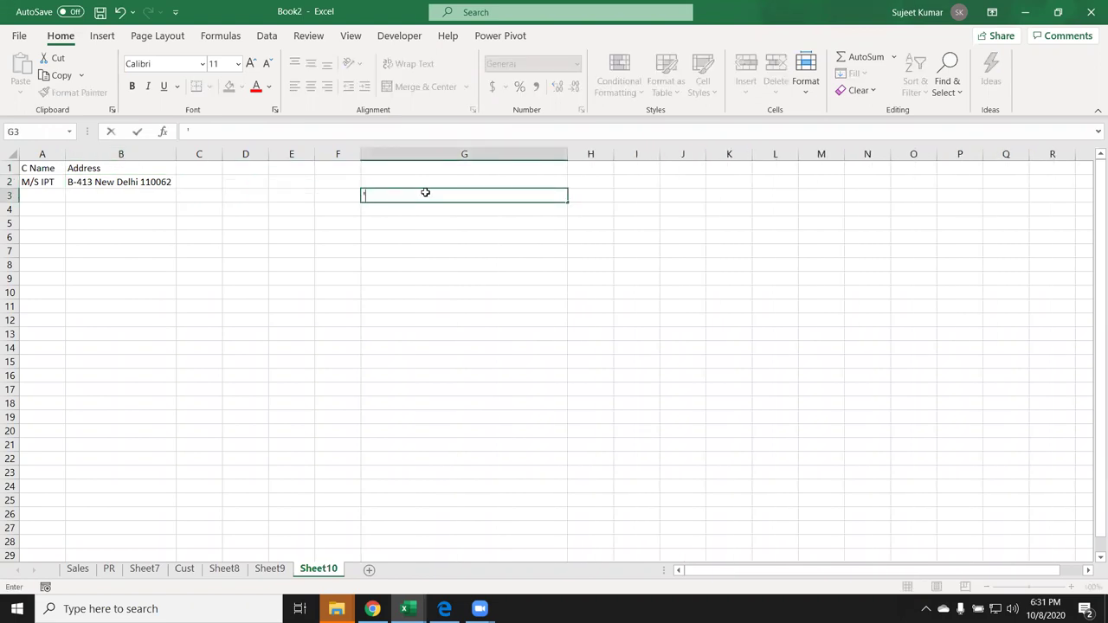
{"action": "key", "text": "Escape"}
{"action": "type", "text": "'1542"}
{"action": "key", "text": "Return"}
Give G3 the custom format @* so asterisks fill the cell after 1542
{"action": "left_click", "coordinate": [425, 194]}
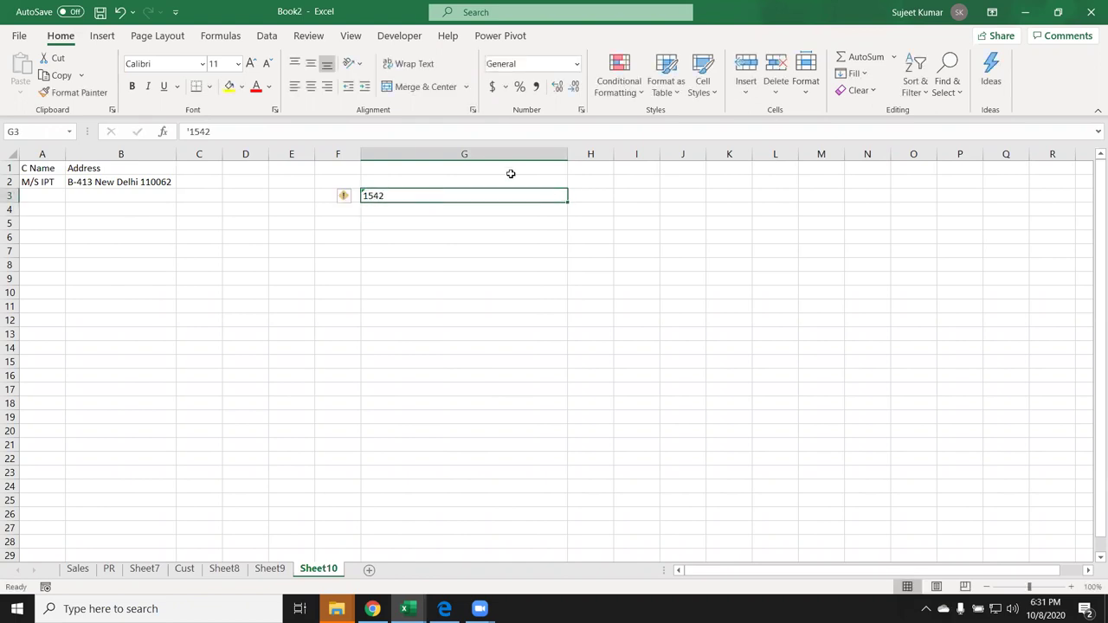
{"action": "left_click", "coordinate": [580, 110]}
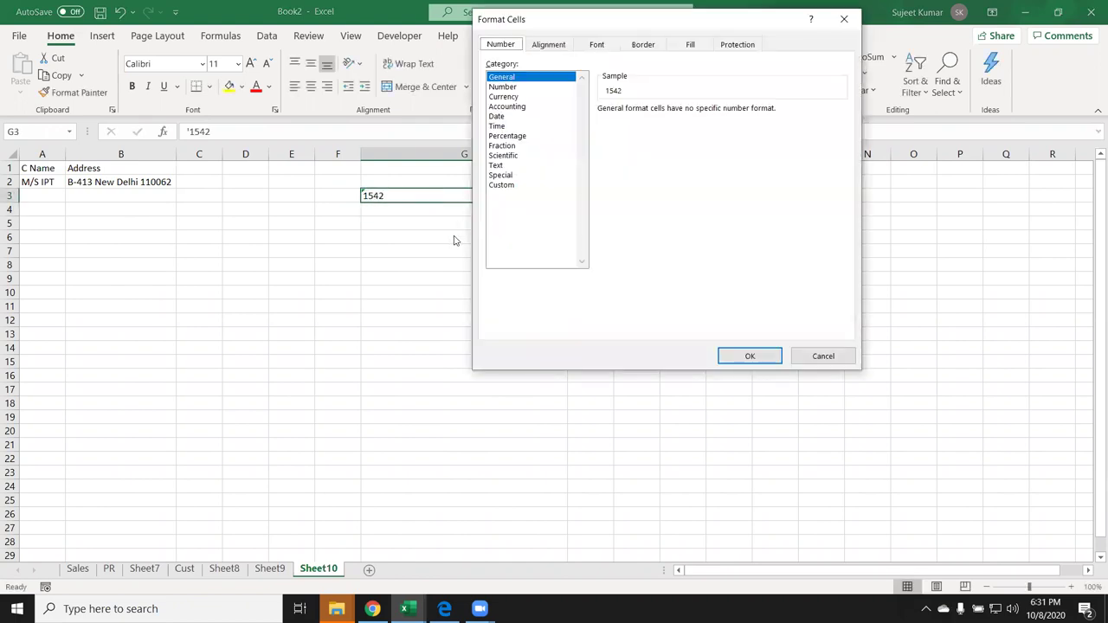
{"action": "left_click", "coordinate": [502, 185]}
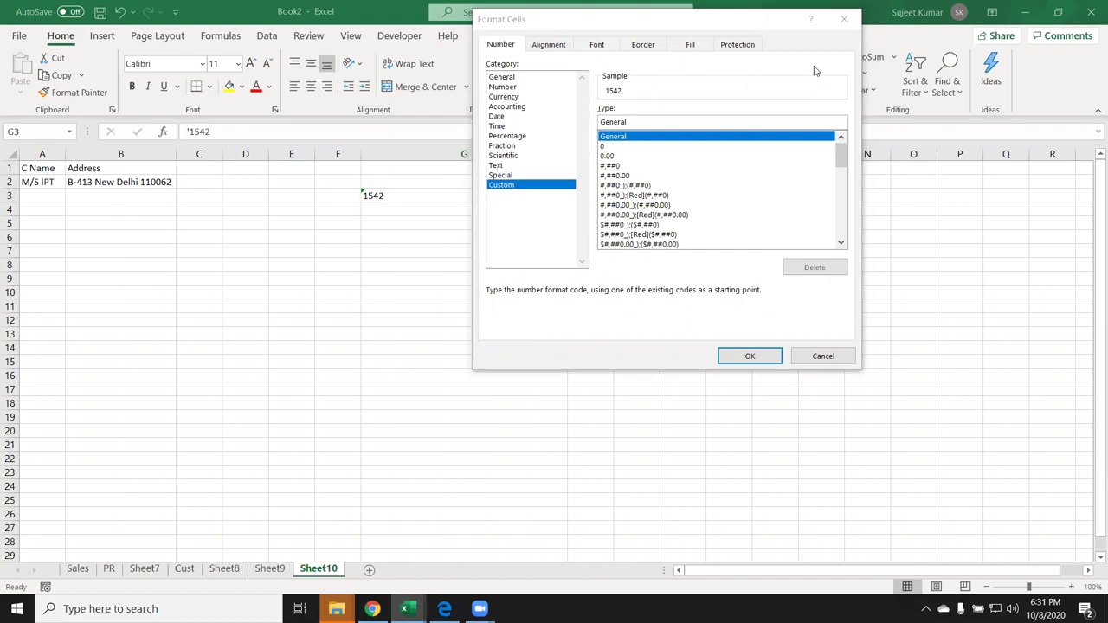
{"action": "left_click", "coordinate": [755, 24]}
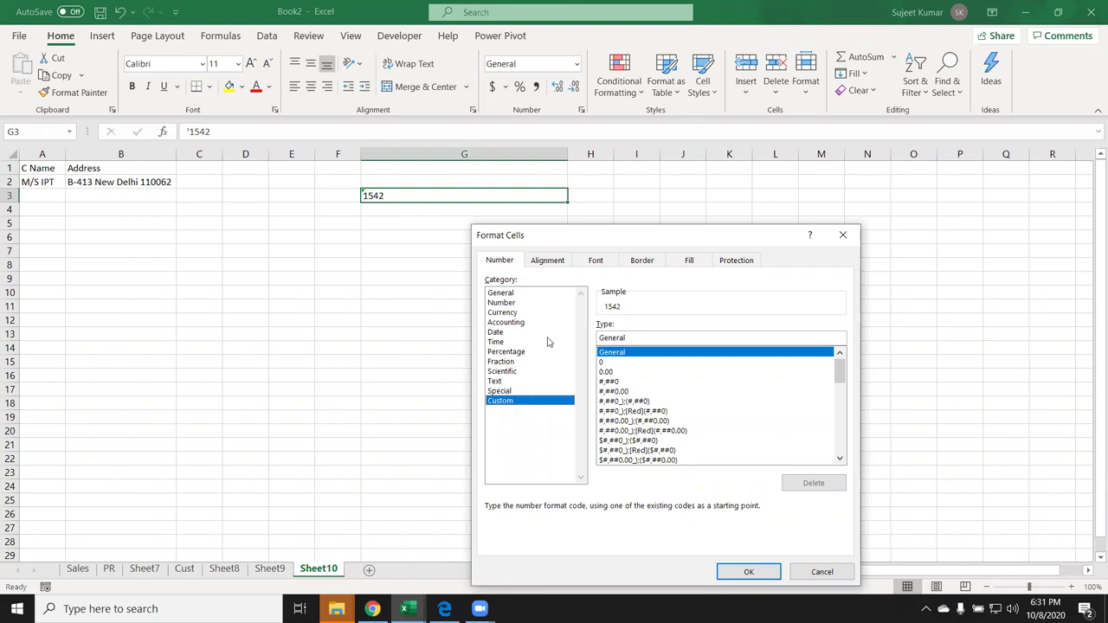
{"action": "key", "text": "Tab"}
{"action": "type", "text": "@\""}
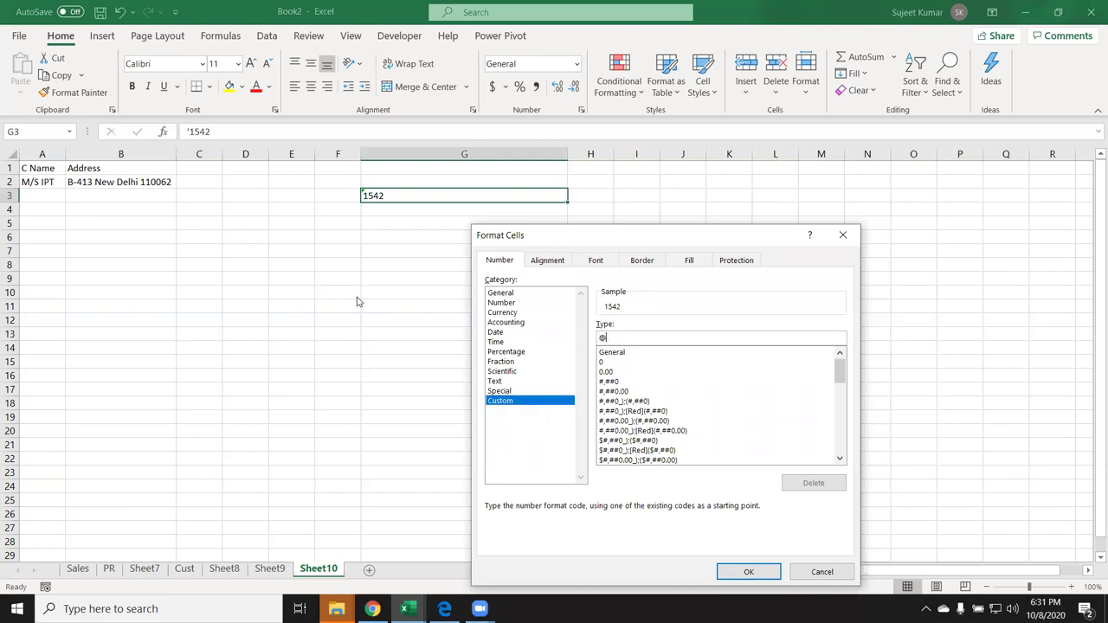
{"action": "left_click", "coordinate": [748, 571]}
{"action": "left_click", "coordinate": [540, 360]}
{"action": "type", "text": "*"}
{"action": "left_click", "coordinate": [761, 571]}
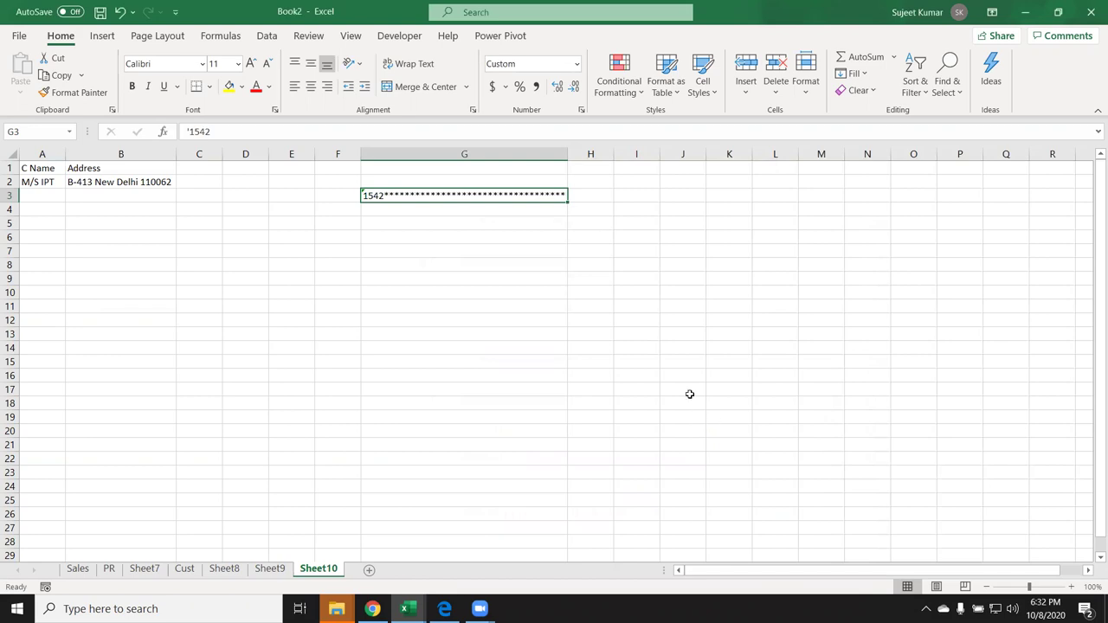
Narrow column G so fewer asterisks follow 1542, recheck G3's format, and return to Chrome
{"action": "left_click", "coordinate": [565, 161]}
{"action": "left_click_drag", "start_coordinate": [567, 154], "coordinate": [431, 154]}
{"action": "left_click", "coordinate": [413, 193]}
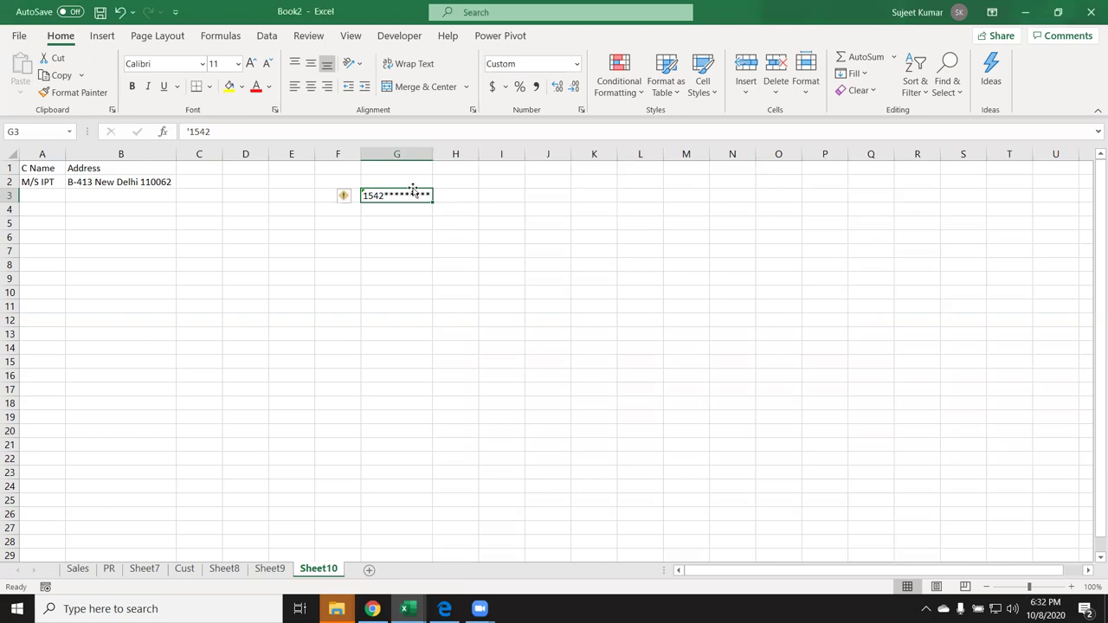
{"action": "left_click", "coordinate": [390, 239]}
{"action": "left_click", "coordinate": [389, 198]}
{"action": "left_click", "coordinate": [381, 367]}
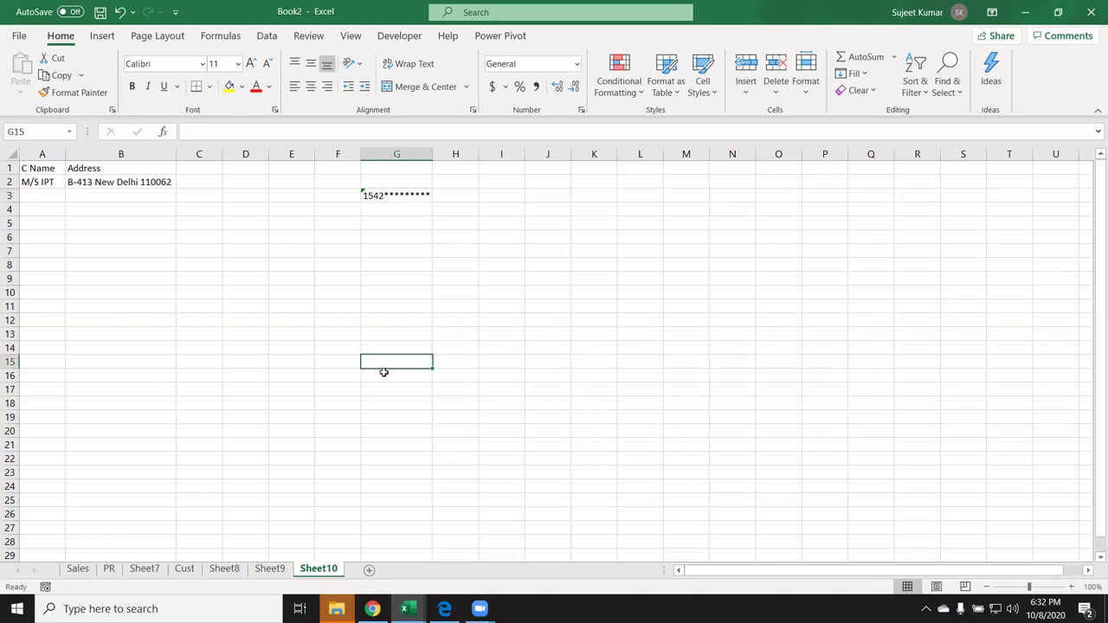
{"action": "key", "text": "alt+Tab"}
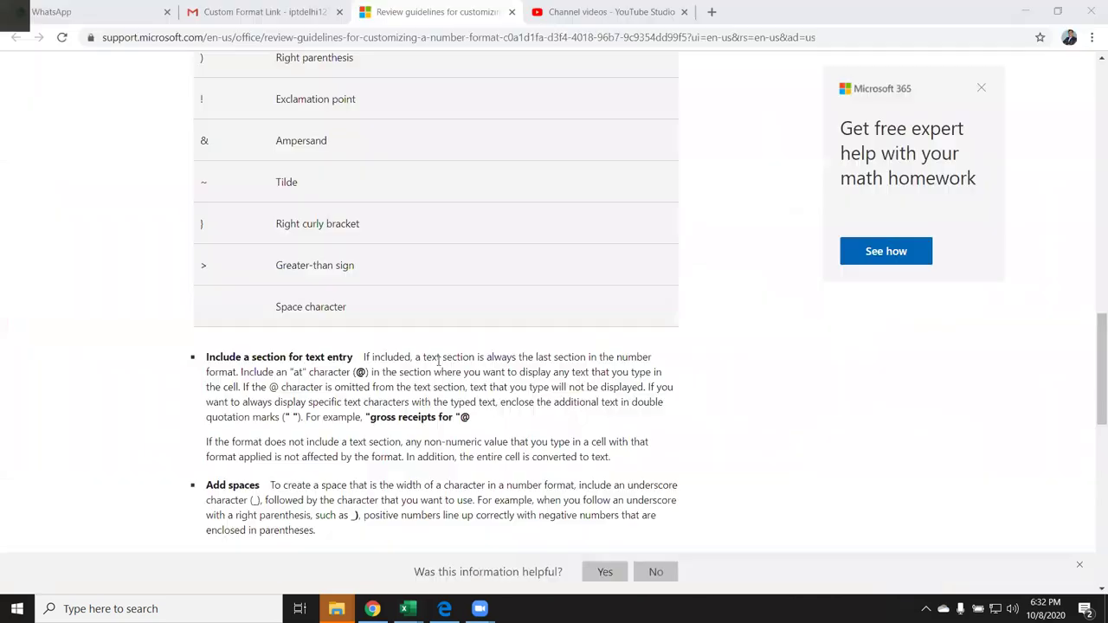
Expand the 'decimal places, spaces, colors, and conditions' guidelines and scroll through them
{"action": "scroll", "coordinate": [438, 361], "scroll_direction": "down", "scroll_amount": 8}
{"action": "scroll", "coordinate": [682, 208], "scroll_direction": "up", "scroll_amount": 3}
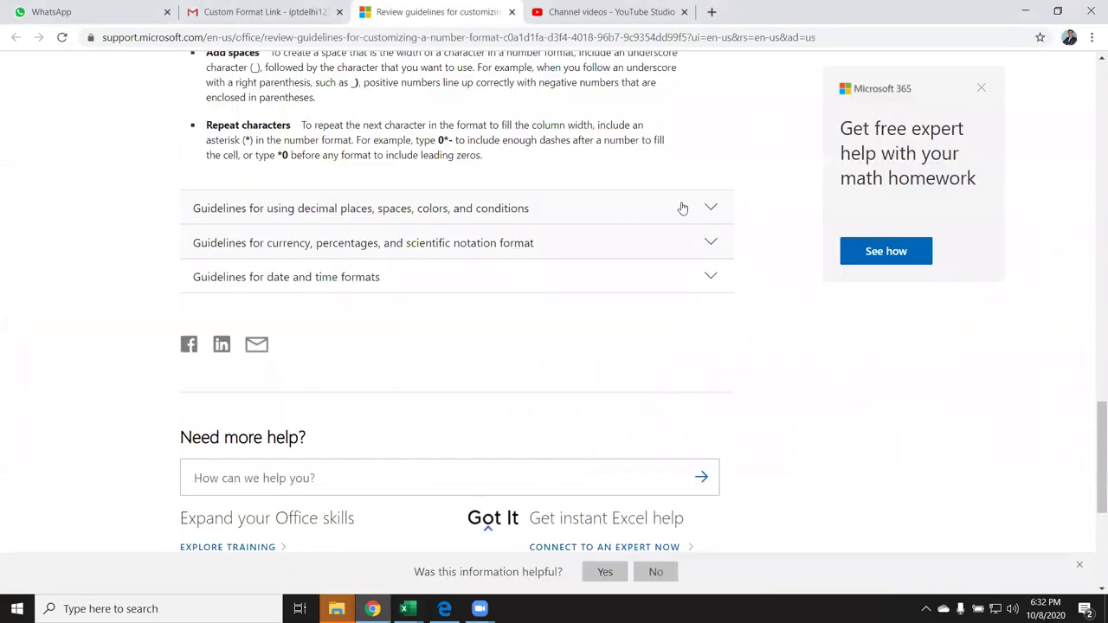
{"action": "left_click", "coordinate": [681, 208]}
{"action": "scroll", "coordinate": [672, 302], "scroll_direction": "down", "scroll_amount": 1}
{"action": "scroll", "coordinate": [669, 303], "scroll_direction": "down", "scroll_amount": 3}
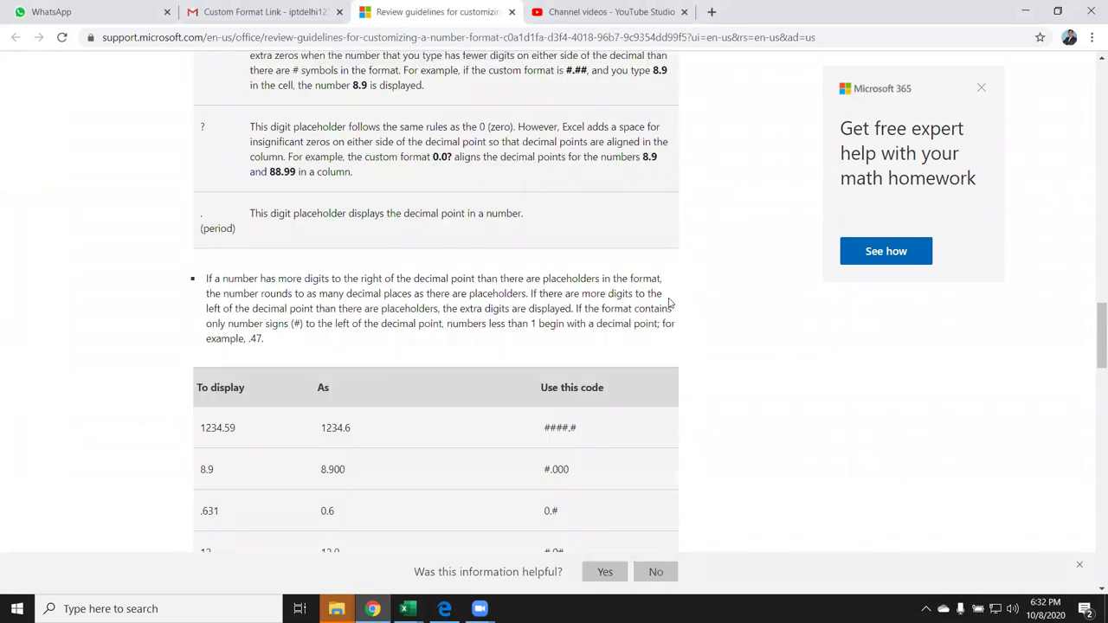
{"action": "scroll", "coordinate": [666, 302], "scroll_direction": "down", "scroll_amount": 5}
{"action": "scroll", "coordinate": [661, 302], "scroll_direction": "down", "scroll_amount": 2}
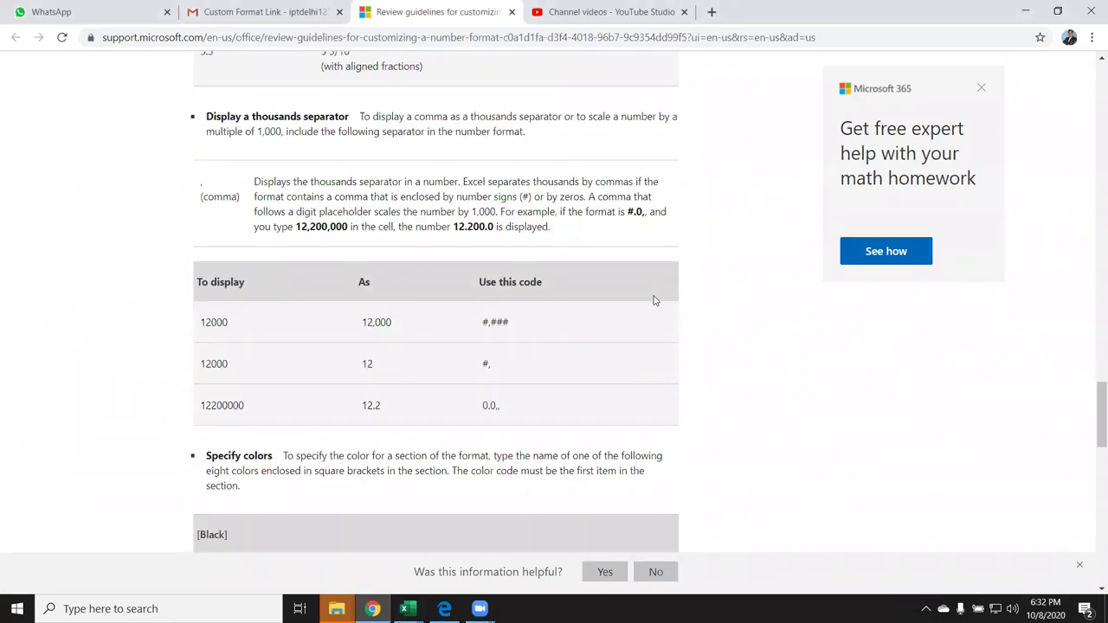
{"action": "scroll", "coordinate": [648, 304], "scroll_direction": "down", "scroll_amount": 4}
{"action": "scroll", "coordinate": [643, 332], "scroll_direction": "down", "scroll_amount": 4}
{"action": "scroll", "coordinate": [643, 332], "scroll_direction": "down", "scroll_amount": 2}
Select the [Red][<=100];[Blue][>100] example code under Specify conditions and return to Excel
{"action": "scroll", "coordinate": [344, 321], "scroll_direction": "up", "scroll_amount": 3}
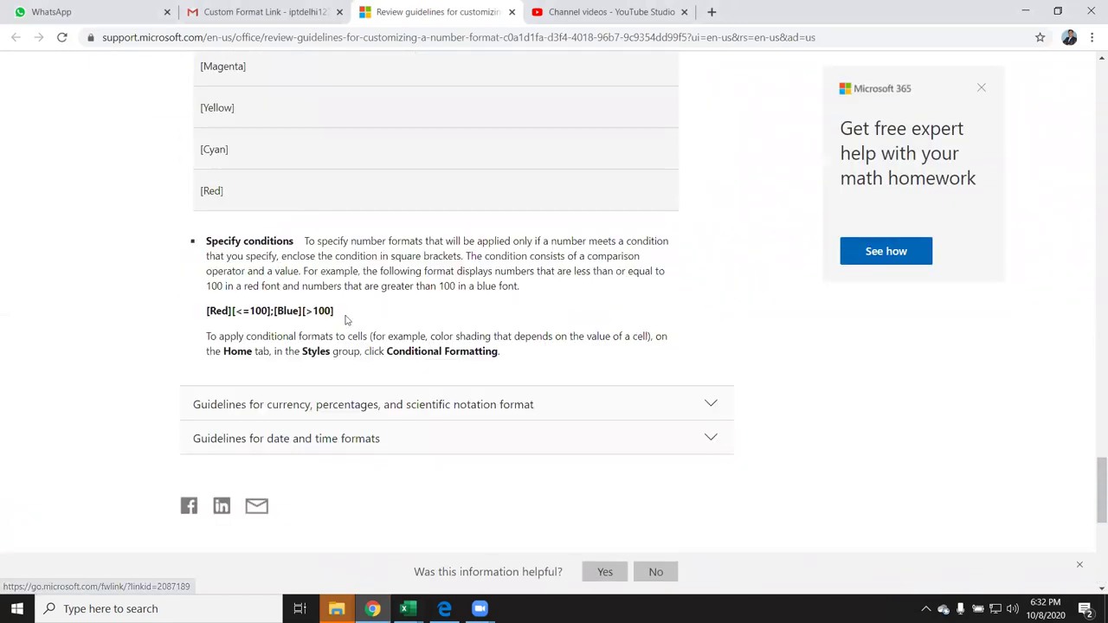
{"action": "scroll", "coordinate": [272, 279], "scroll_direction": "up", "scroll_amount": 2}
{"action": "scroll", "coordinate": [272, 285], "scroll_direction": "up", "scroll_amount": 1}
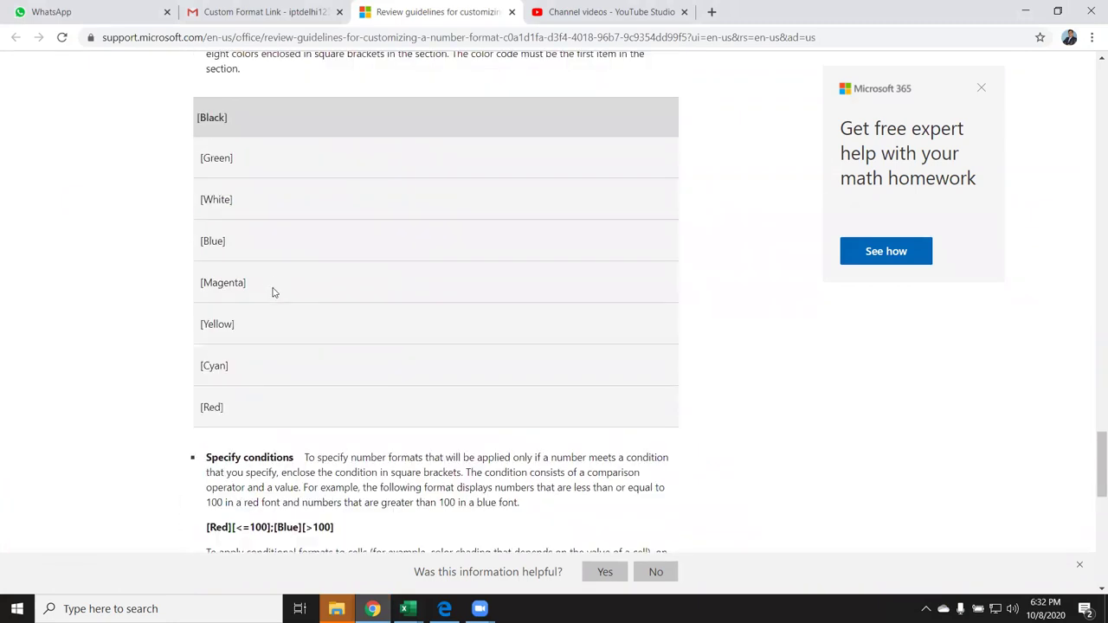
{"action": "scroll", "coordinate": [294, 416], "scroll_direction": "down", "scroll_amount": 2}
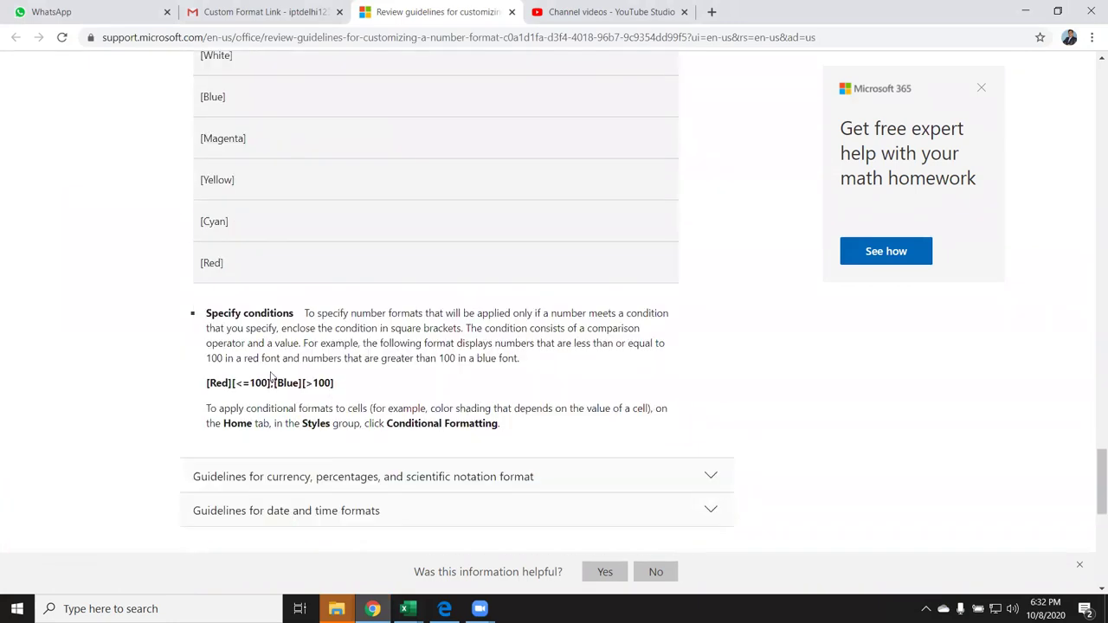
{"action": "left_click_drag", "start_coordinate": [334, 383], "coordinate": [205, 383]}
{"action": "key", "text": "ctrl+c"}
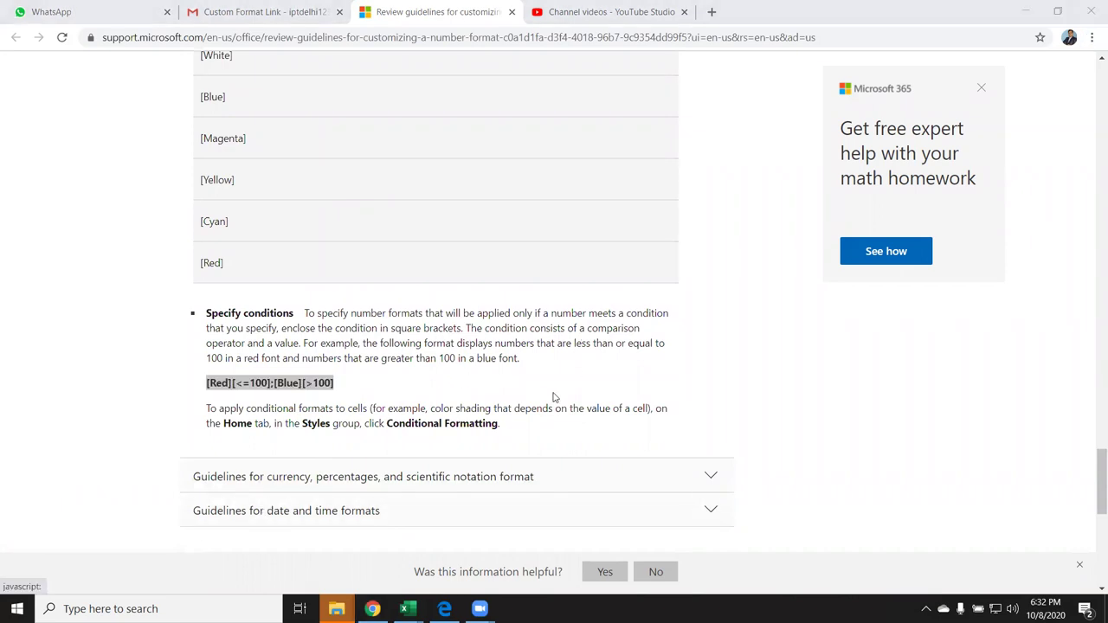
{"action": "key", "text": "alt+Tab"}
{"action": "key", "text": "alt+Tab"}
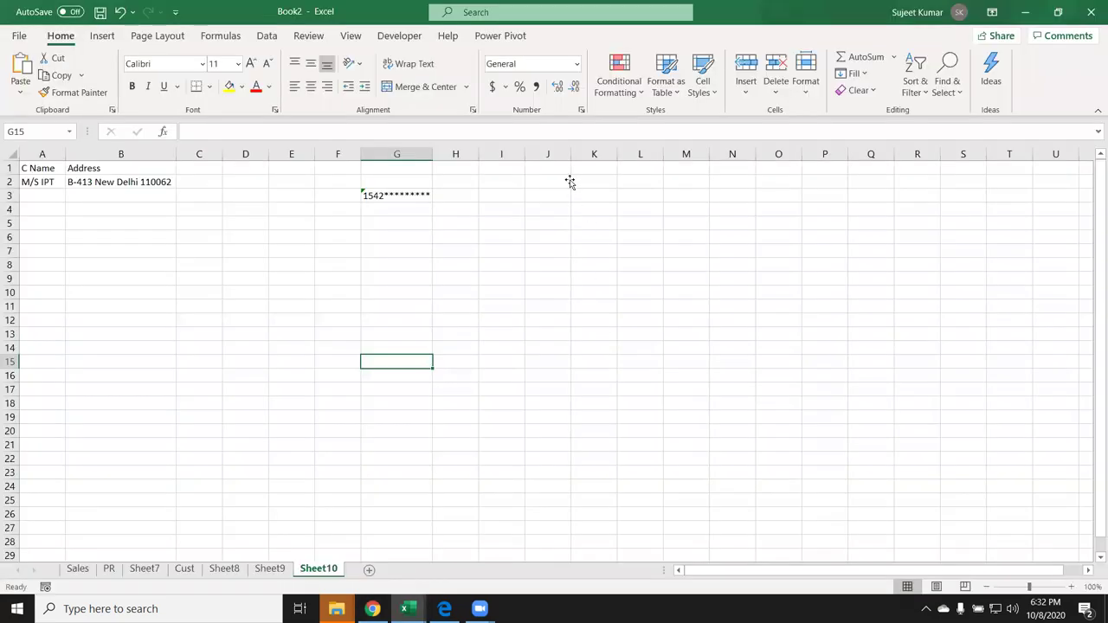
Enter 85, 36, 25, 45, 63, 36, 52, 12 and 363 down column J from J2
{"action": "left_click", "coordinate": [569, 182]}
{"action": "type", "text": "85"}
{"action": "key", "text": "Return"}
{"action": "type", "text": "36"}
{"action": "key", "text": "Return"}
{"action": "type", "text": "25"}
{"action": "key", "text": "Return"}
{"action": "type", "text": "45"}
{"action": "key", "text": "Return"}
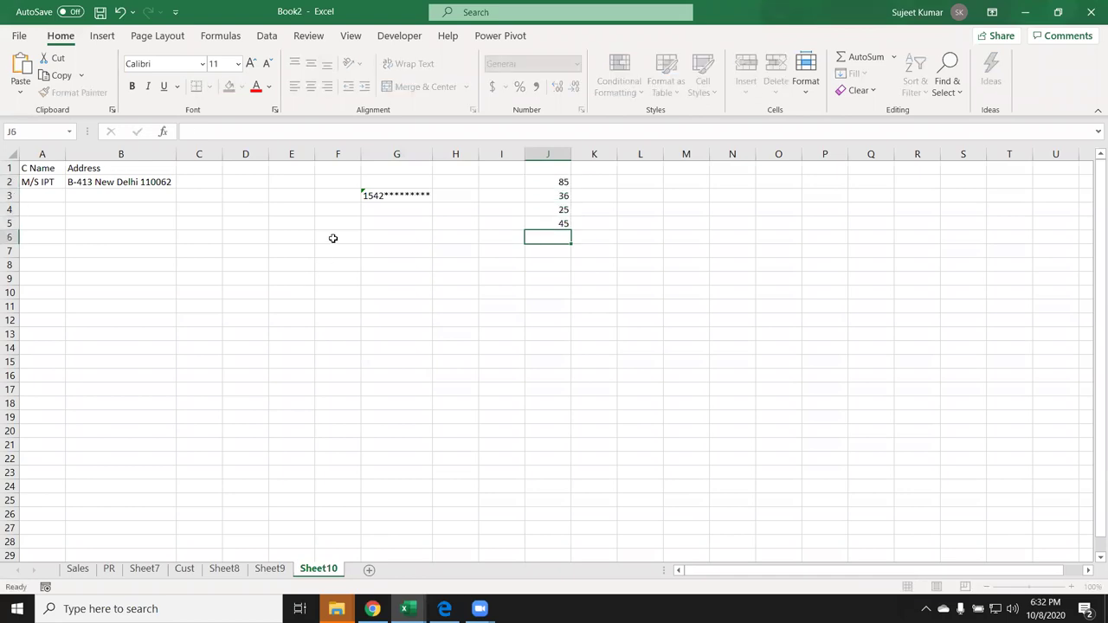
{"action": "type", "text": "63"}
{"action": "key", "text": "Return"}
{"action": "type", "text": "36"}
{"action": "key", "text": "Return"}
{"action": "type", "text": "52"}
{"action": "key", "text": "Return"}
{"action": "type", "text": "12"}
{"action": "key", "text": "Return"}
{"action": "type", "text": "363"}
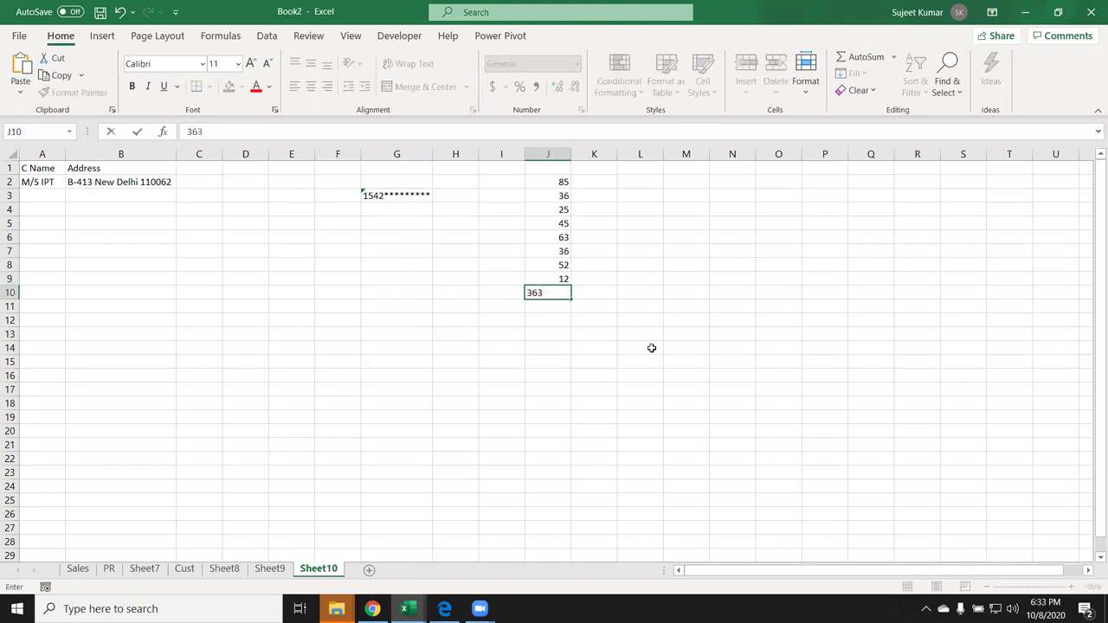
{"action": "left_click", "coordinate": [689, 346]}
Select J1:J10 and paste [Red][<=100];[Blue][>100] as a Custom number format code
{"action": "left_click_drag", "start_coordinate": [553, 293], "coordinate": [537, 184]}
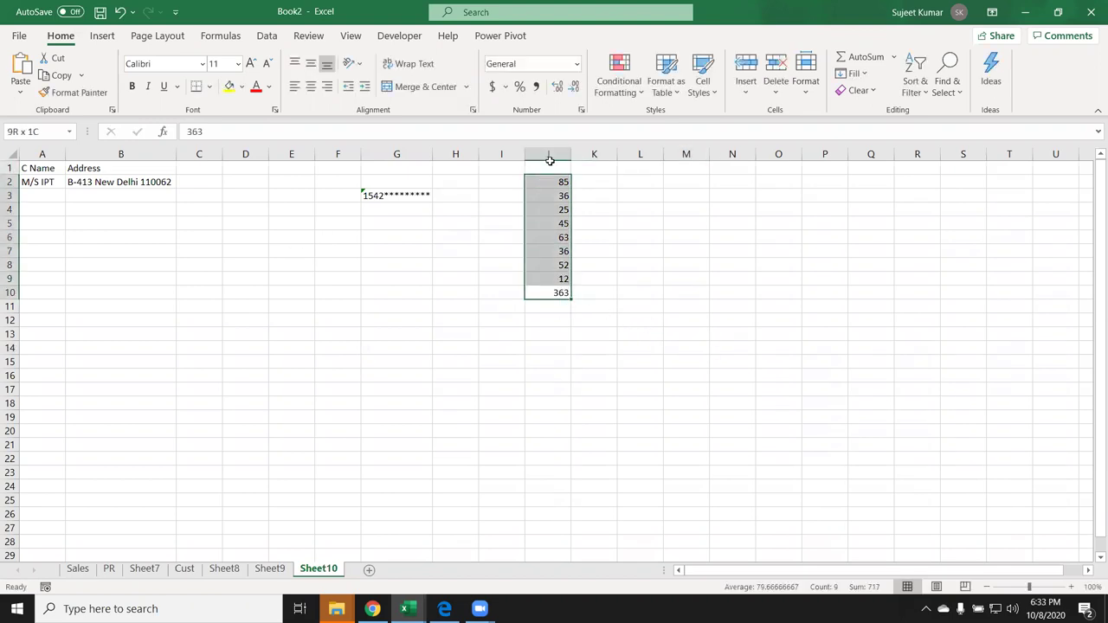
{"action": "left_click", "coordinate": [581, 110]}
{"action": "left_click", "coordinate": [508, 400]}
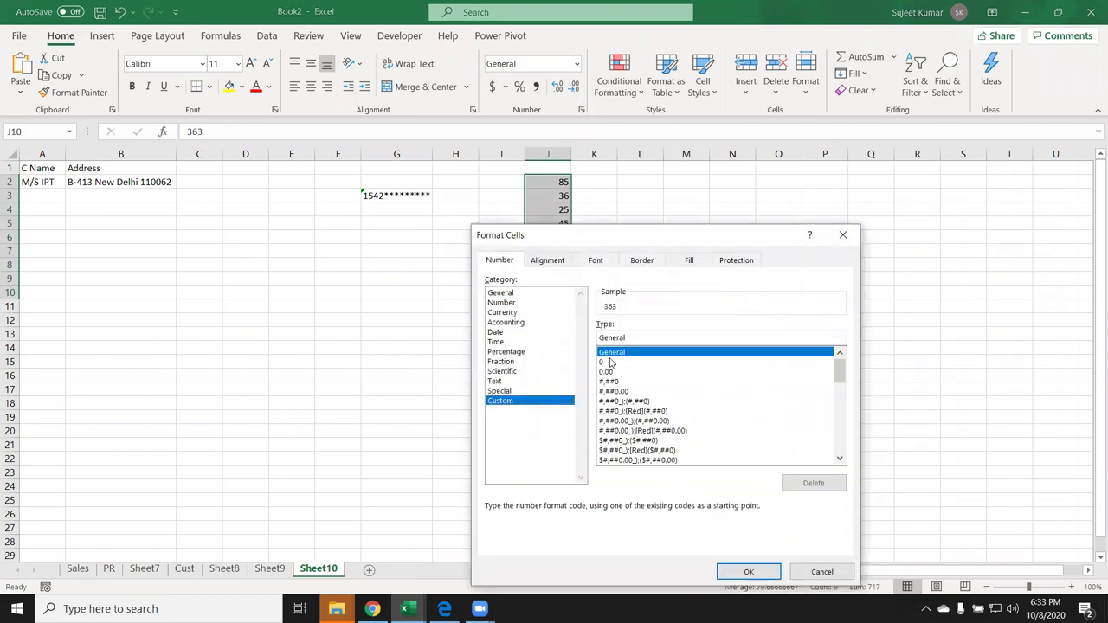
{"action": "double_click", "coordinate": [614, 338]}
{"action": "key", "text": "ctrl+v"}
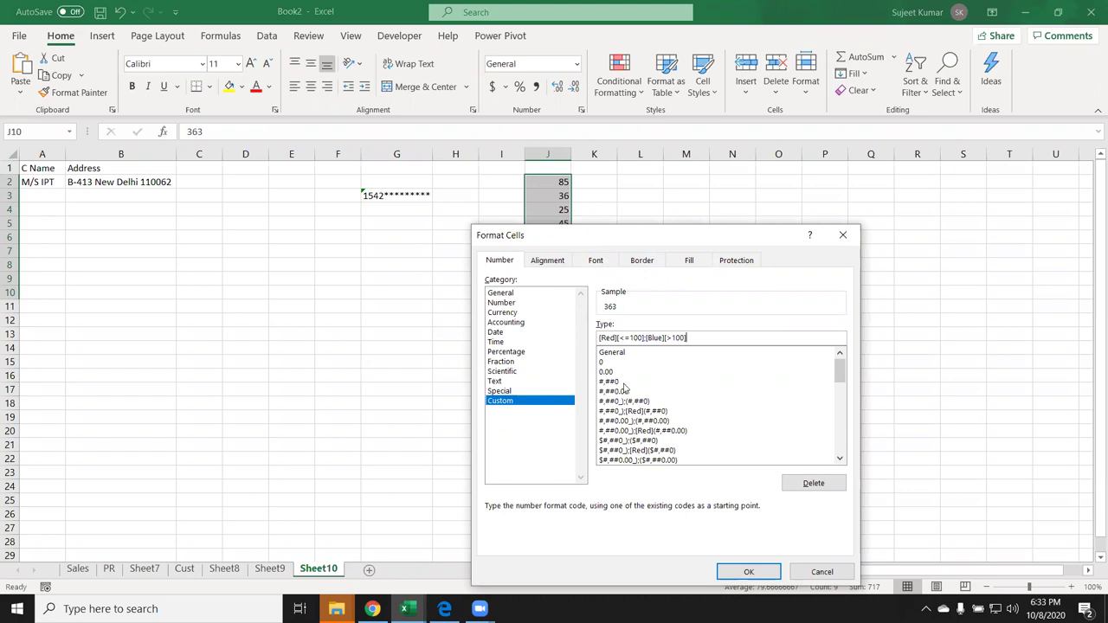
Compare the pasted code with the support article, then apply the red/blue format with OK
{"action": "key", "text": "alt+Tab"}
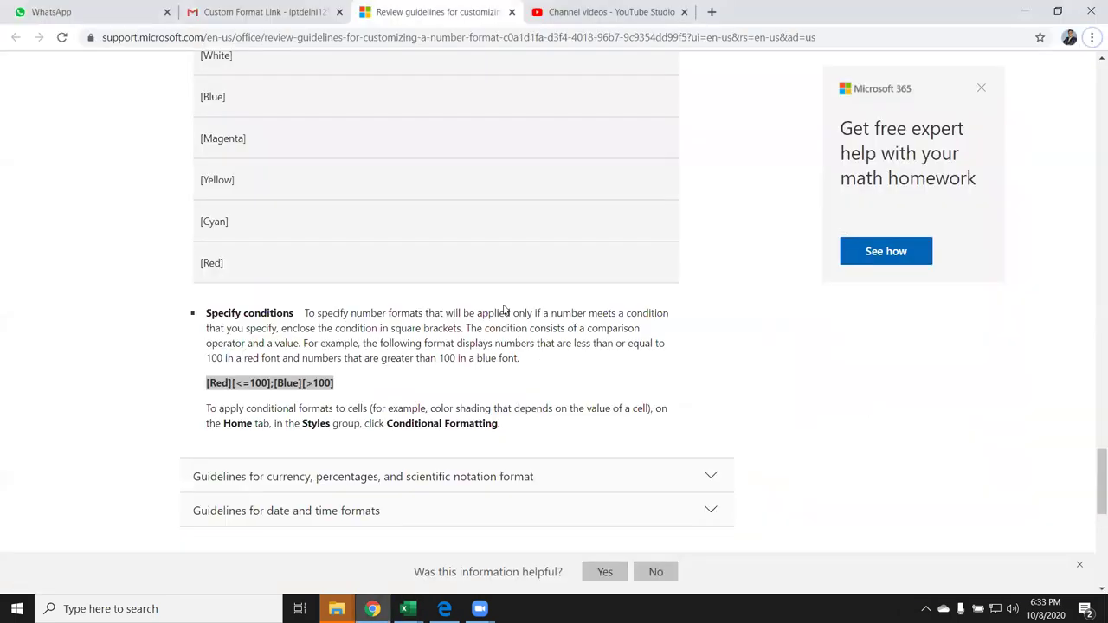
{"action": "scroll", "coordinate": [485, 292], "scroll_direction": "up", "scroll_amount": 3}
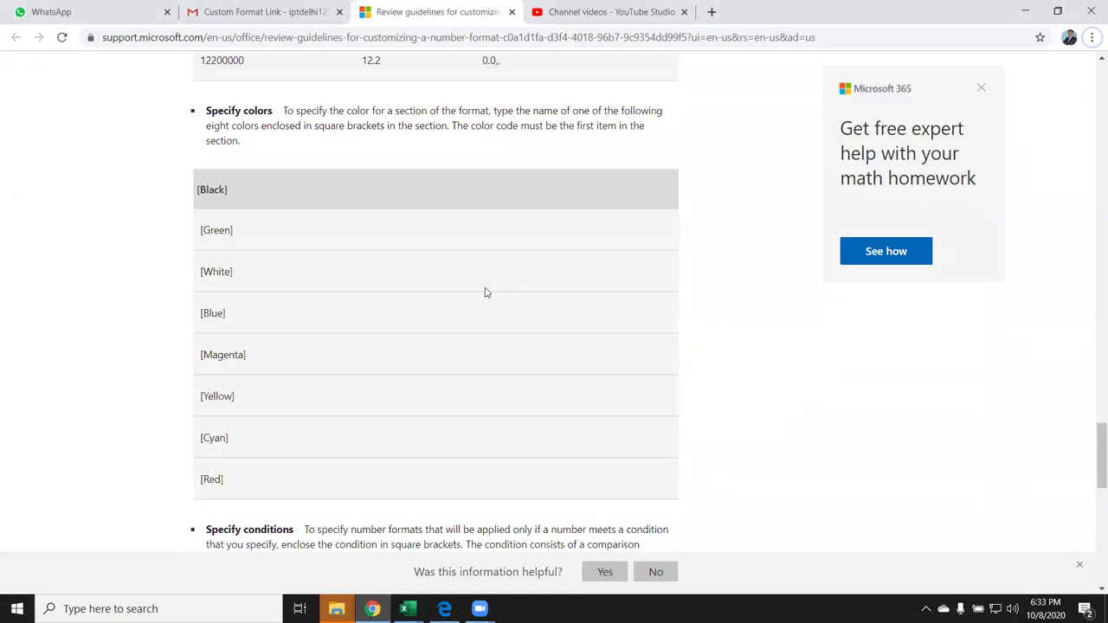
{"action": "scroll", "coordinate": [485, 293], "scroll_direction": "down", "scroll_amount": 2}
{"action": "scroll", "coordinate": [486, 290], "scroll_direction": "down", "scroll_amount": 1}
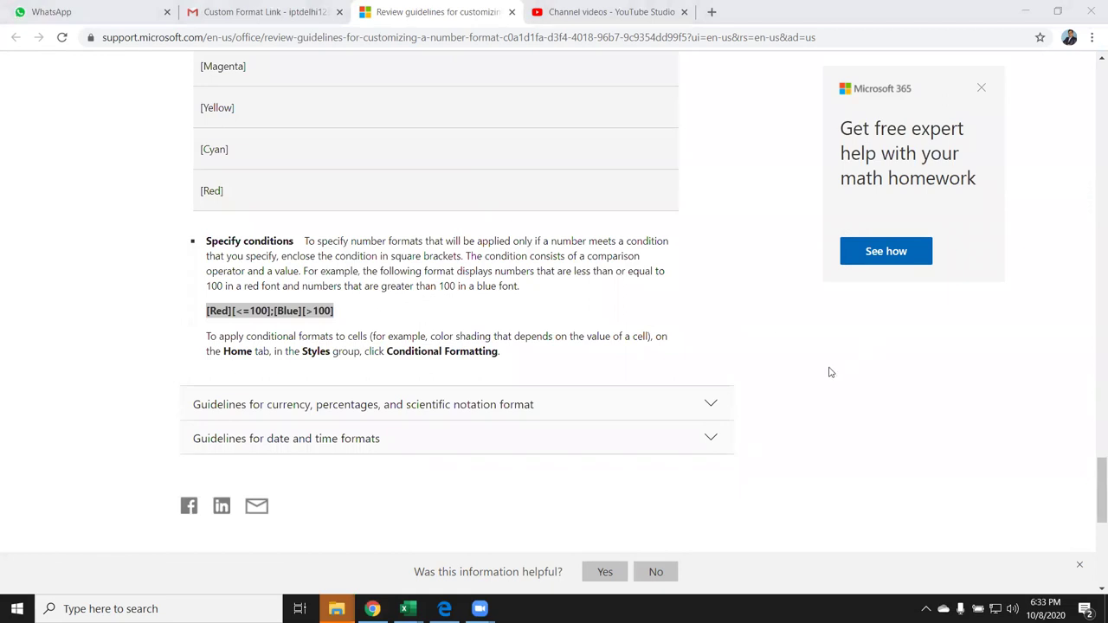
{"action": "key", "text": "alt+Tab"}
{"action": "key", "text": "Tab"}
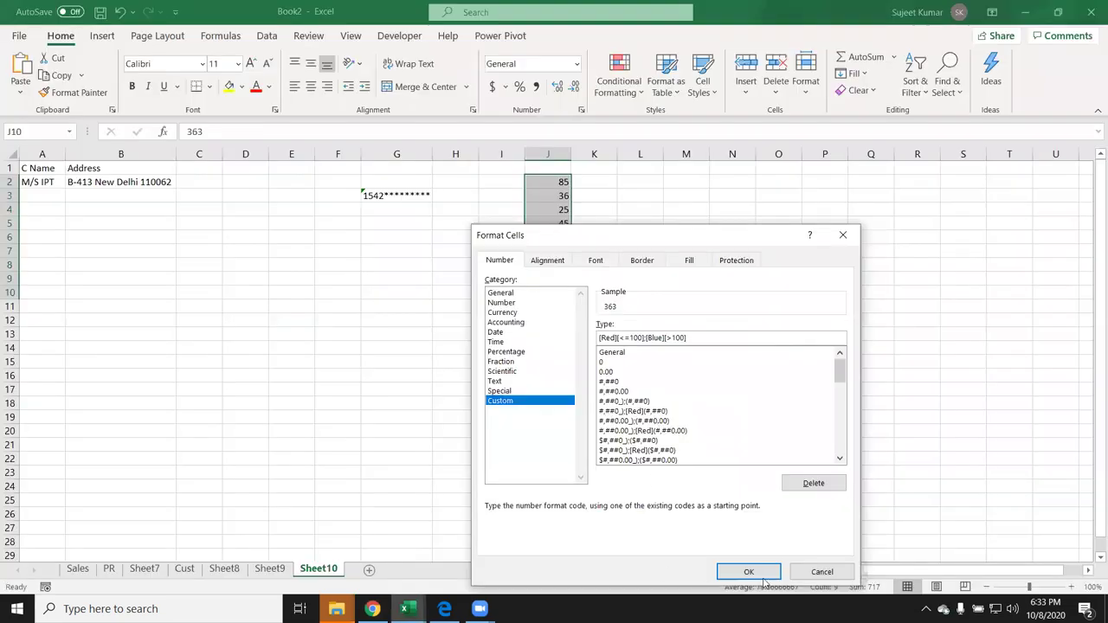
{"action": "left_click", "coordinate": [759, 578]}
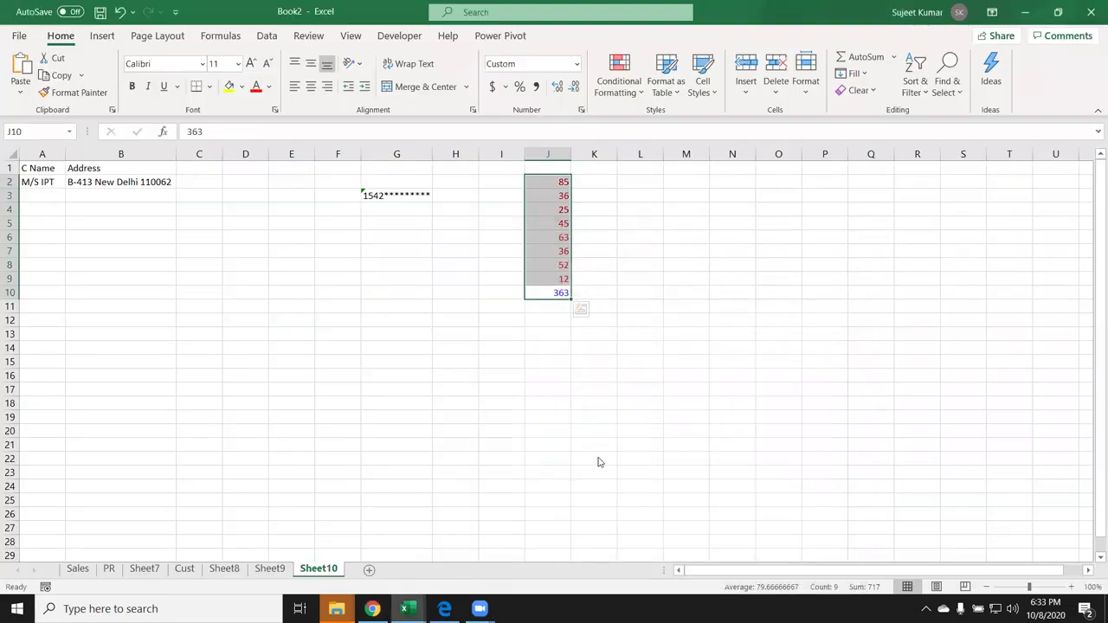
{"action": "key", "text": "alt+Tab"}
{"action": "key", "text": "Tab"}
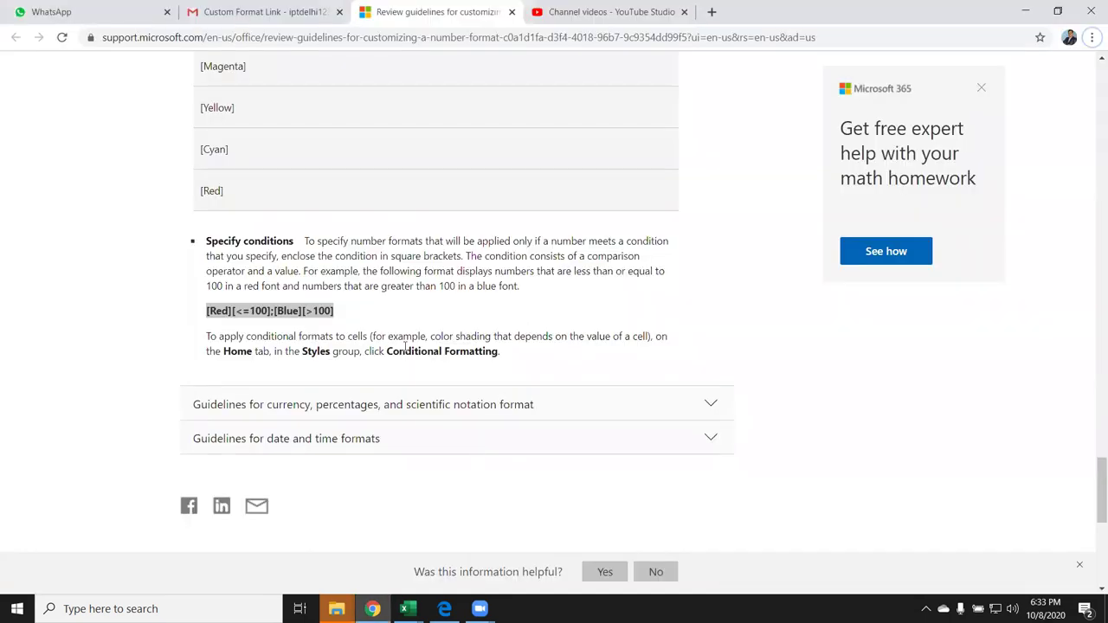
Select the words 'Conditional' and 'Formatting' in the article text
{"action": "double_click", "coordinate": [407, 351]}
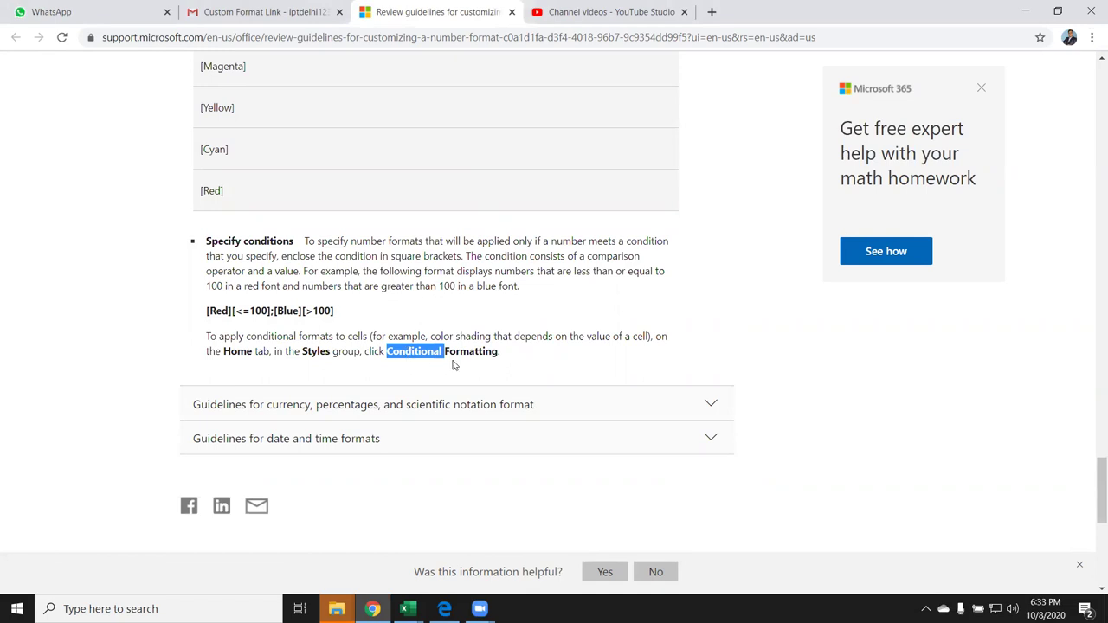
{"action": "left_click", "coordinate": [451, 364]}
{"action": "double_click", "coordinate": [467, 352]}
{"action": "left_click", "coordinate": [461, 350]}
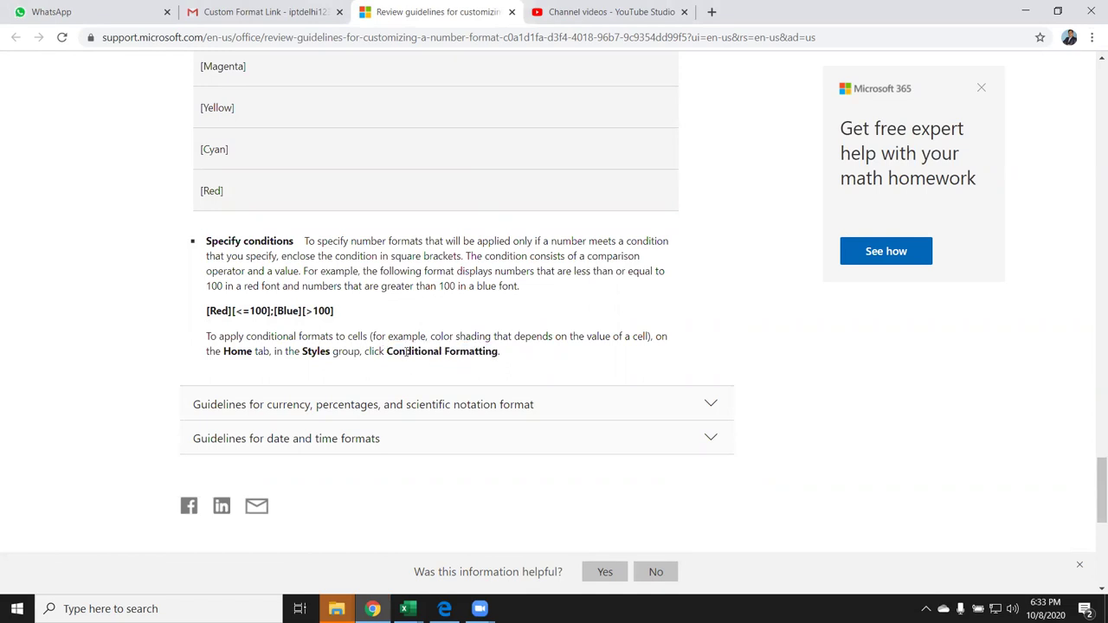
{"action": "double_click", "coordinate": [461, 349]}
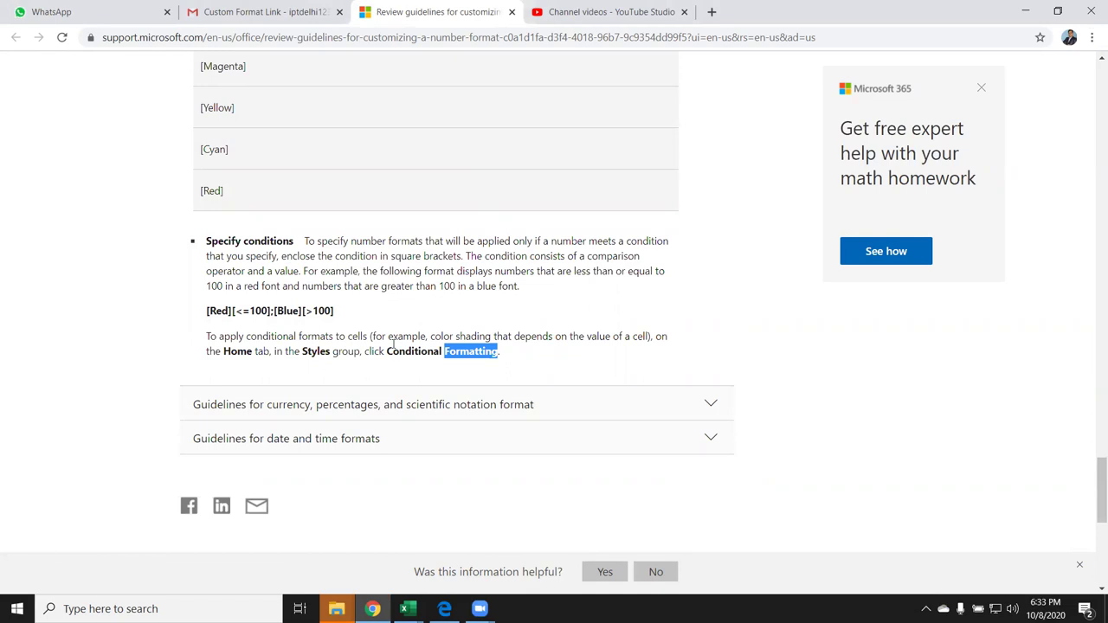
{"action": "scroll", "coordinate": [479, 435], "scroll_direction": "down", "scroll_amount": 4}
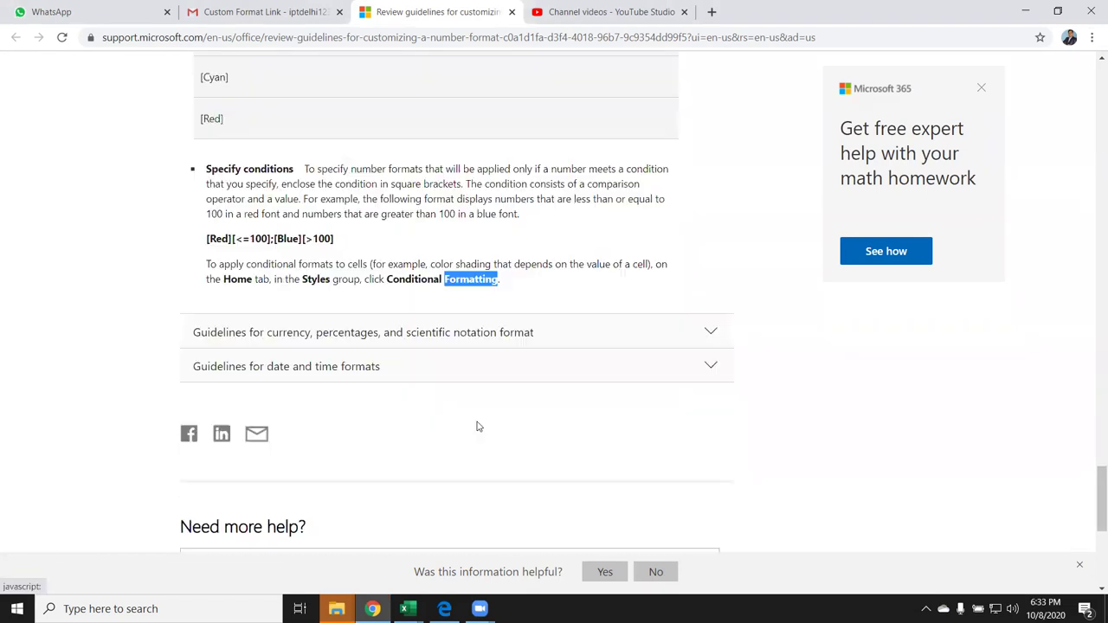
Expand the guidelines for currency, percentages and scientific notation and scroll through them
{"action": "left_click", "coordinate": [493, 336]}
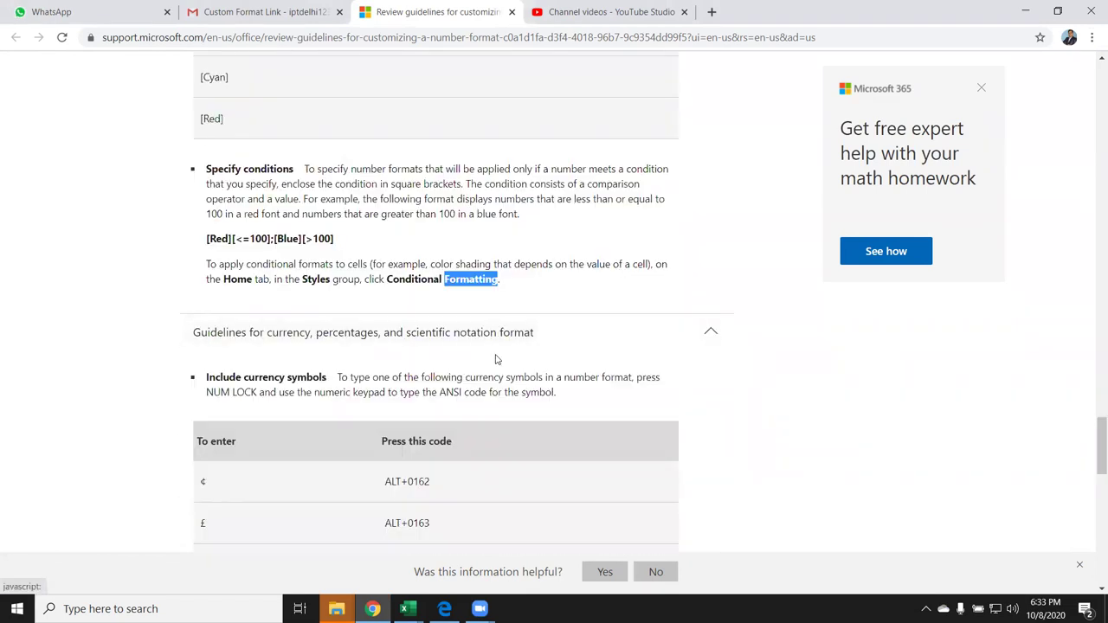
{"action": "scroll", "coordinate": [494, 358], "scroll_direction": "down", "scroll_amount": 4}
{"action": "scroll", "coordinate": [309, 301], "scroll_direction": "down", "scroll_amount": 3}
{"action": "scroll", "coordinate": [310, 301], "scroll_direction": "down", "scroll_amount": 2}
{"action": "scroll", "coordinate": [310, 301], "scroll_direction": "down", "scroll_amount": 3}
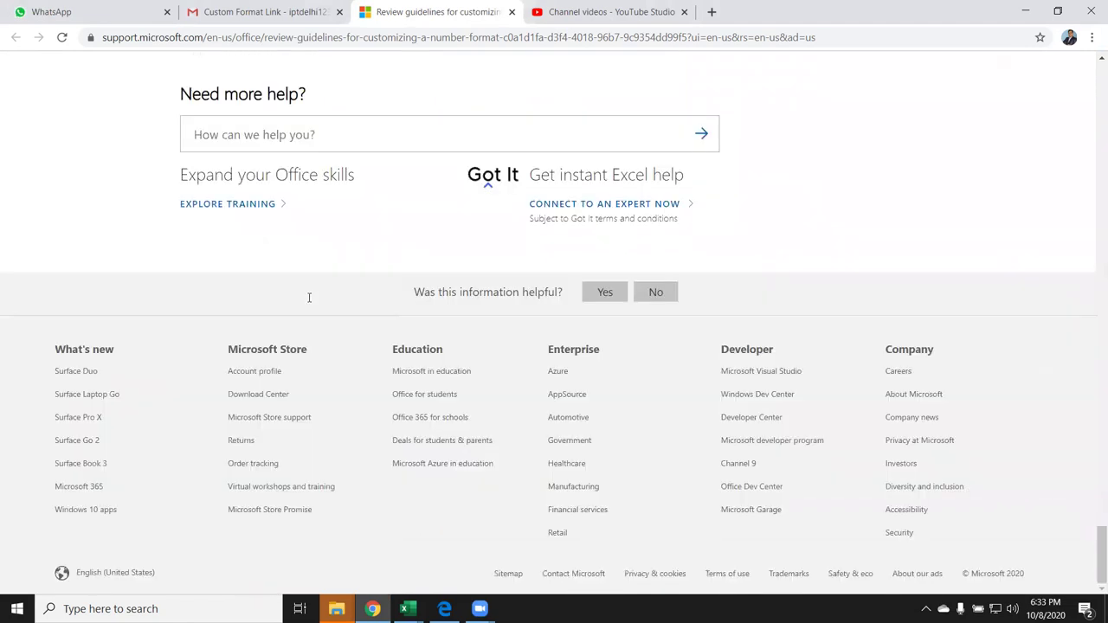
{"action": "scroll", "coordinate": [304, 298], "scroll_direction": "up", "scroll_amount": 4}
Expand the date and time format guidelines and scroll through that section
{"action": "left_click", "coordinate": [303, 294]}
{"action": "scroll", "coordinate": [341, 315], "scroll_direction": "down", "scroll_amount": 3}
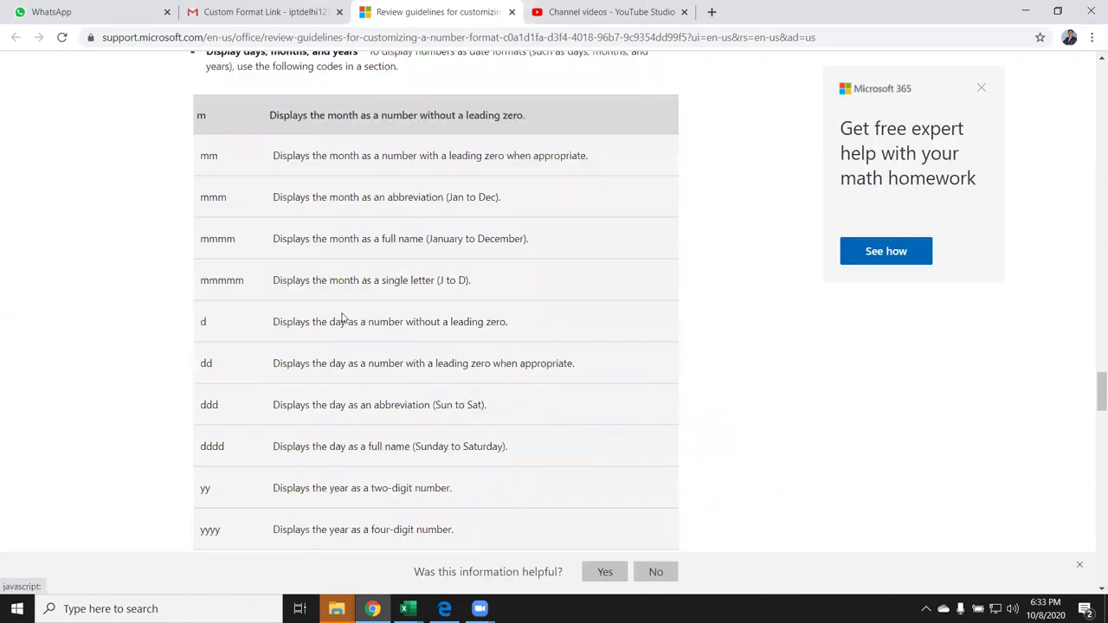
{"action": "scroll", "coordinate": [341, 315], "scroll_direction": "down", "scroll_amount": 4}
{"action": "scroll", "coordinate": [344, 320], "scroll_direction": "down", "scroll_amount": 3}
{"action": "scroll", "coordinate": [344, 320], "scroll_direction": "down", "scroll_amount": 3}
{"action": "scroll", "coordinate": [344, 320], "scroll_direction": "up", "scroll_amount": 1}
{"action": "scroll", "coordinate": [343, 320], "scroll_direction": "up", "scroll_amount": 5}
{"action": "scroll", "coordinate": [345, 319], "scroll_direction": "up", "scroll_amount": 7}
{"action": "scroll", "coordinate": [345, 319], "scroll_direction": "up", "scroll_amount": 5}
{"action": "scroll", "coordinate": [344, 321], "scroll_direction": "up", "scroll_amount": 5}
{"action": "scroll", "coordinate": [344, 323], "scroll_direction": "up", "scroll_amount": 4}
Press Win+D to hide the browser and reveal the Excel training wallpaper
{"action": "key", "text": "super+d"}
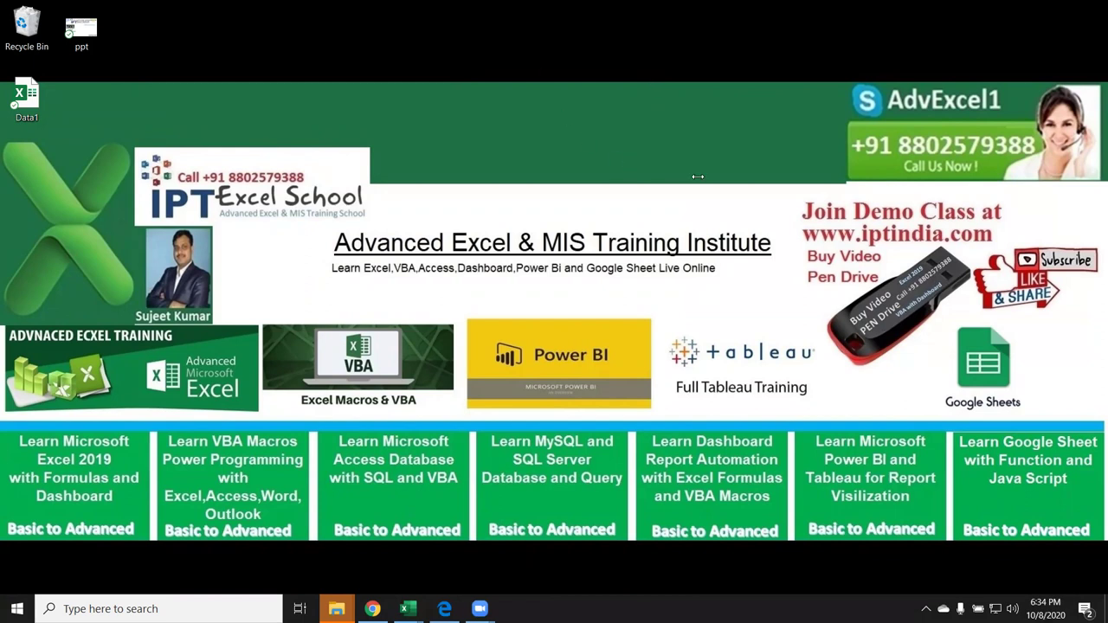
In Book1, type 'date' in N1 and 1/1 in N2, then select P3:P25
{"action": "mouse_move", "coordinate": [408, 608]}
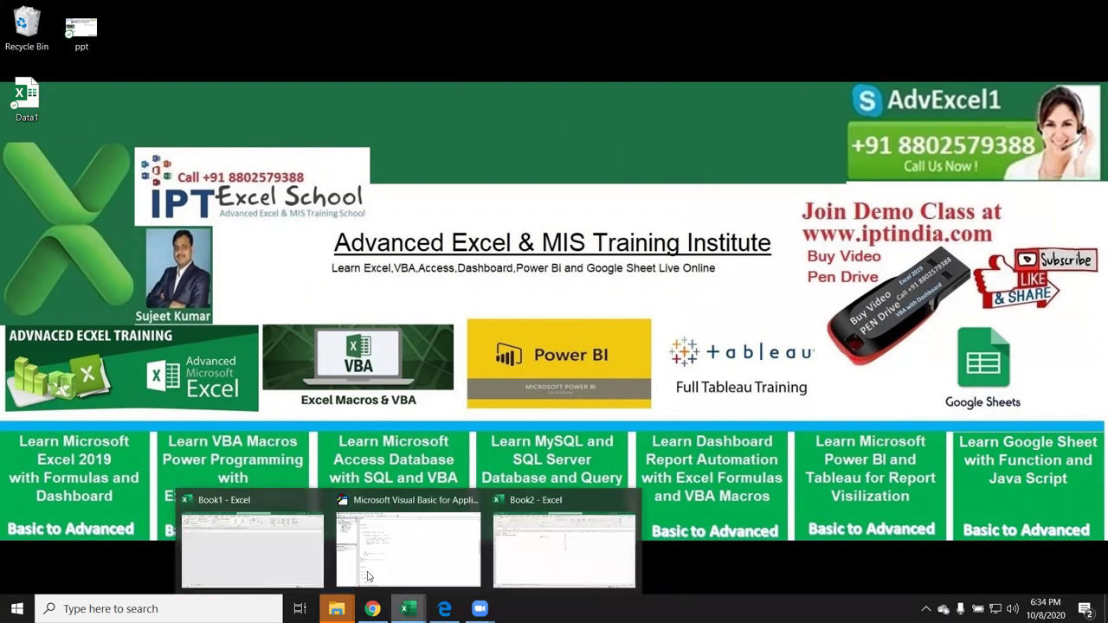
{"action": "left_click", "coordinate": [268, 558]}
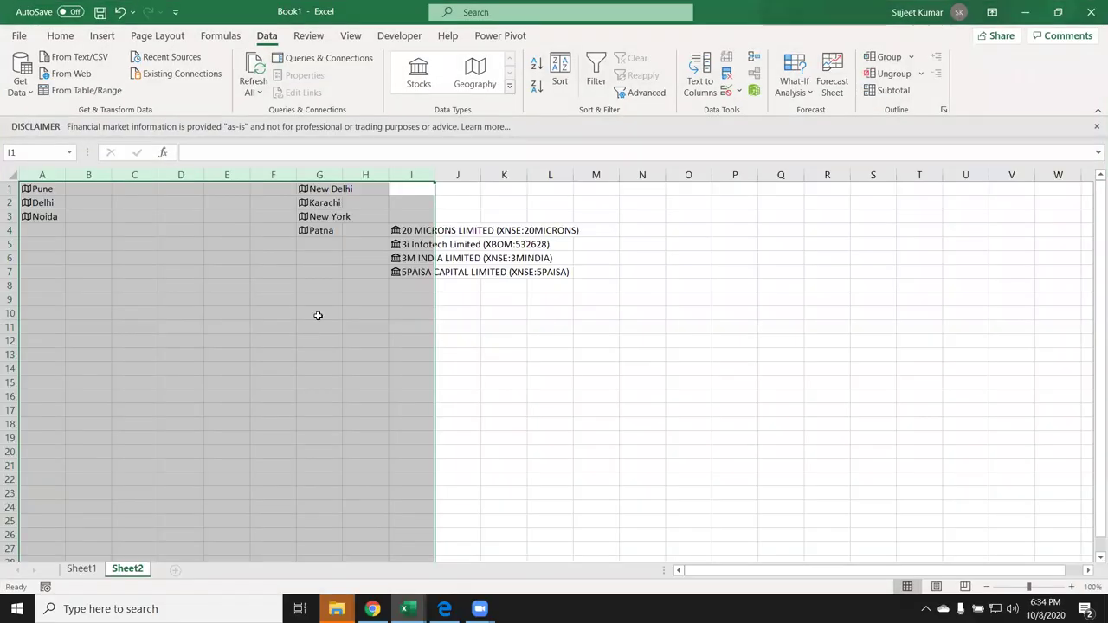
{"action": "left_click", "coordinate": [661, 189]}
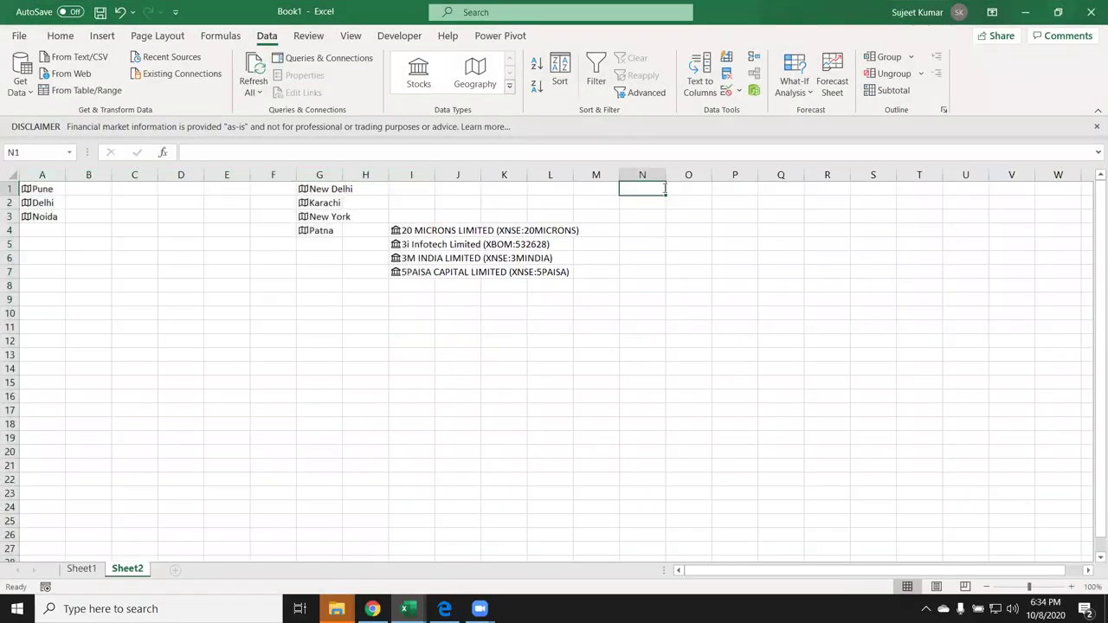
{"action": "type", "text": "date"}
{"action": "key", "text": "Return"}
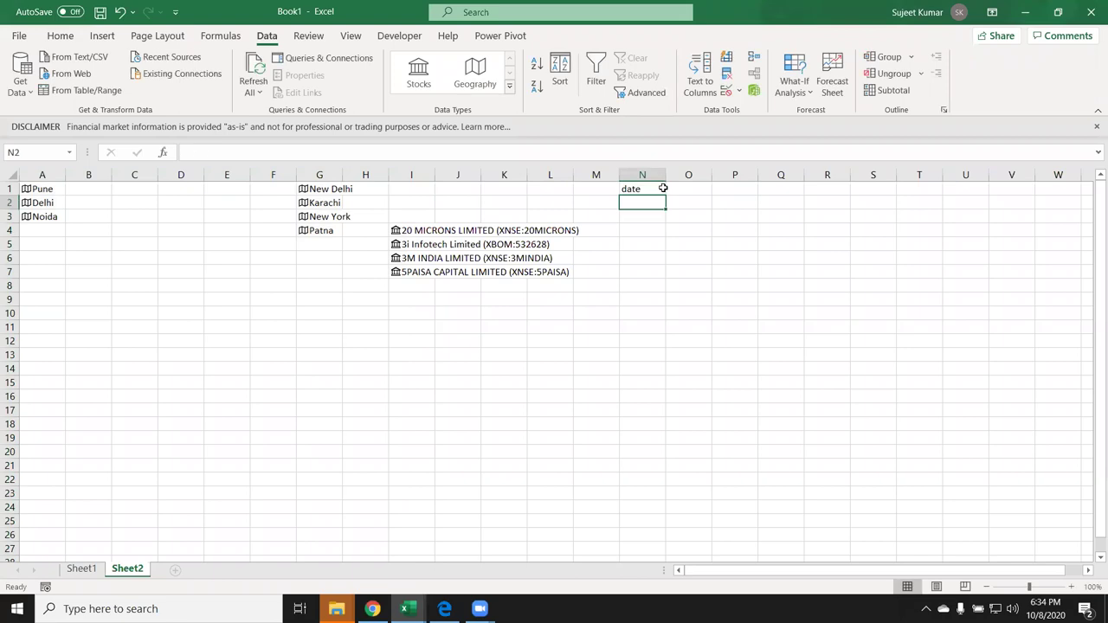
{"action": "type", "text": "1/1"}
{"action": "key", "text": "Return"}
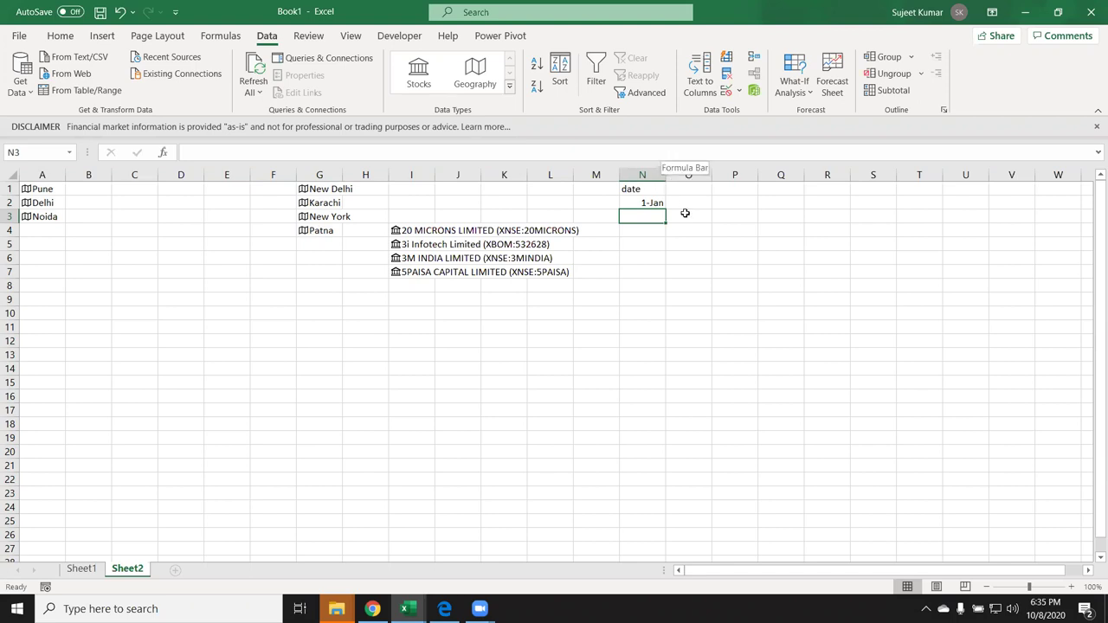
{"action": "mouse_move", "coordinate": [719, 211]}
{"action": "left_mouse_down"}
{"action": "mouse_move", "coordinate": [726, 527]}
{"action": "mouse_move", "coordinate": [725, 511]}
{"action": "left_mouse_up"}
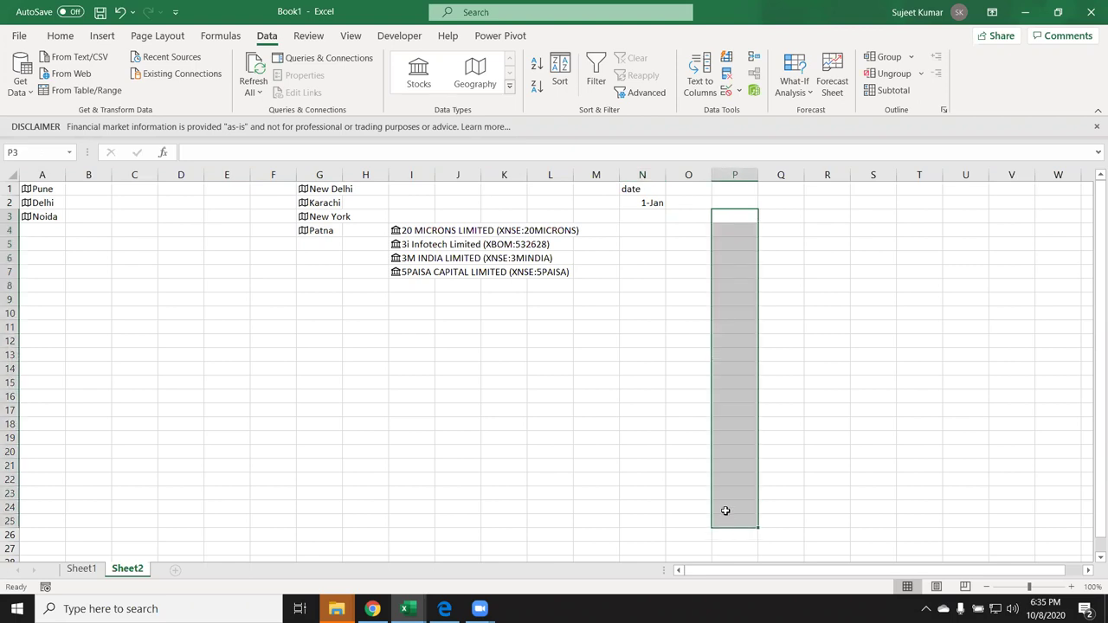
Run Replace All on the selection with '-' as the replacement; nothing is replaced
{"action": "key", "text": "ctrl+h"}
{"action": "left_click", "coordinate": [570, 433]}
{"action": "type", "text": "-"}
{"action": "left_click", "coordinate": [522, 490]}
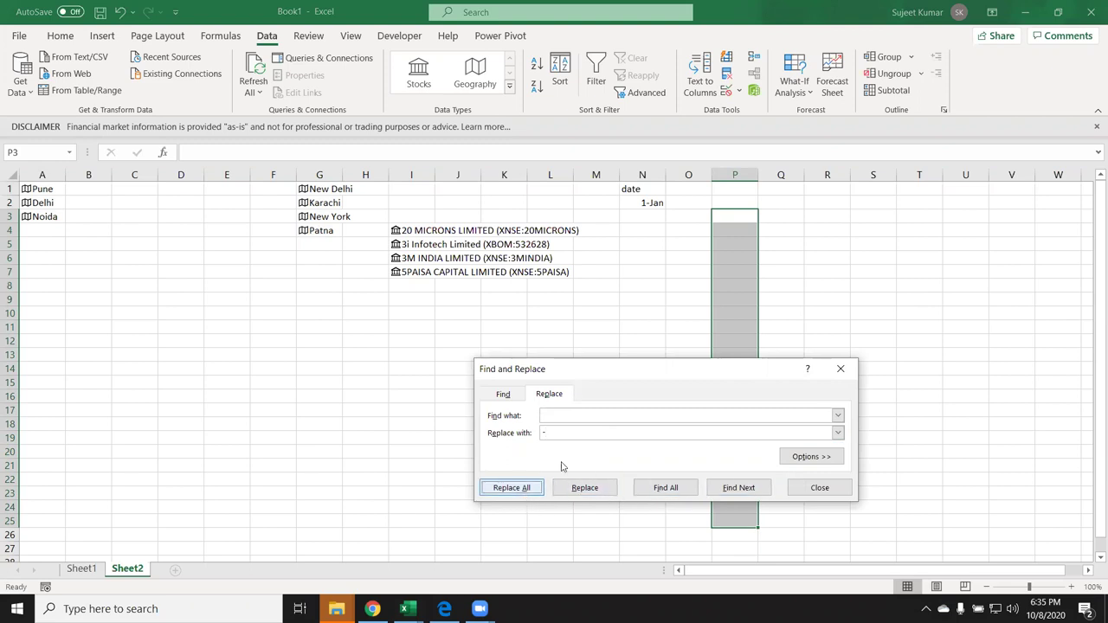
{"action": "left_click", "coordinate": [557, 349]}
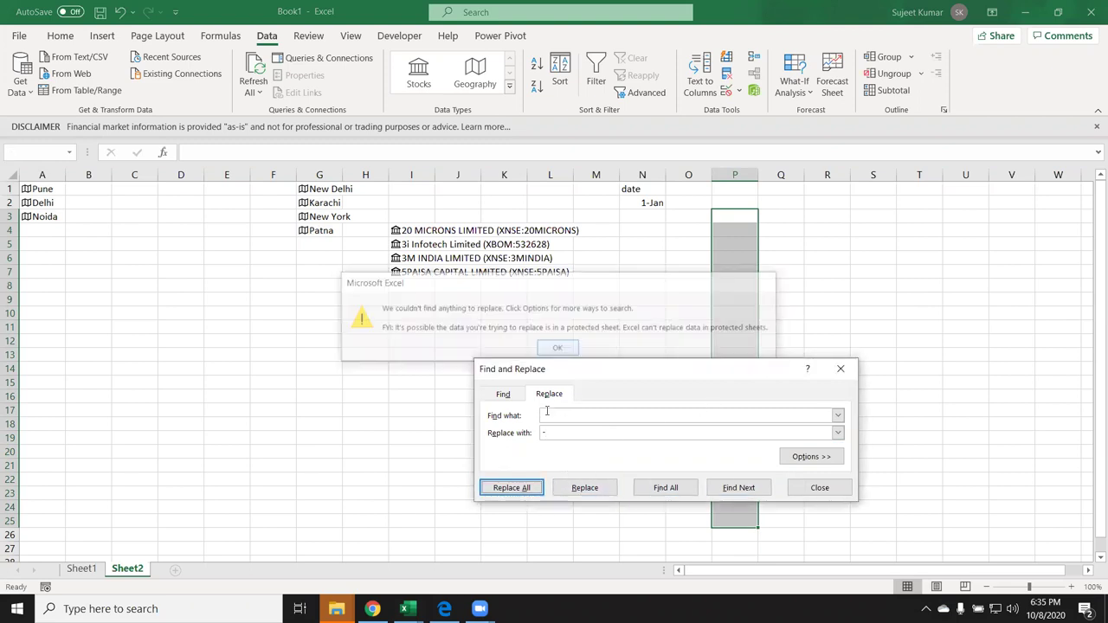
Change the replacement text to '/0', close Find and Replace, and minimise Excel
{"action": "left_click_drag", "start_coordinate": [598, 367], "coordinate": [466, 320]}
{"action": "left_click", "coordinate": [414, 386]}
{"action": "key", "text": "BackSpace"}
{"action": "type", "text": "/"}
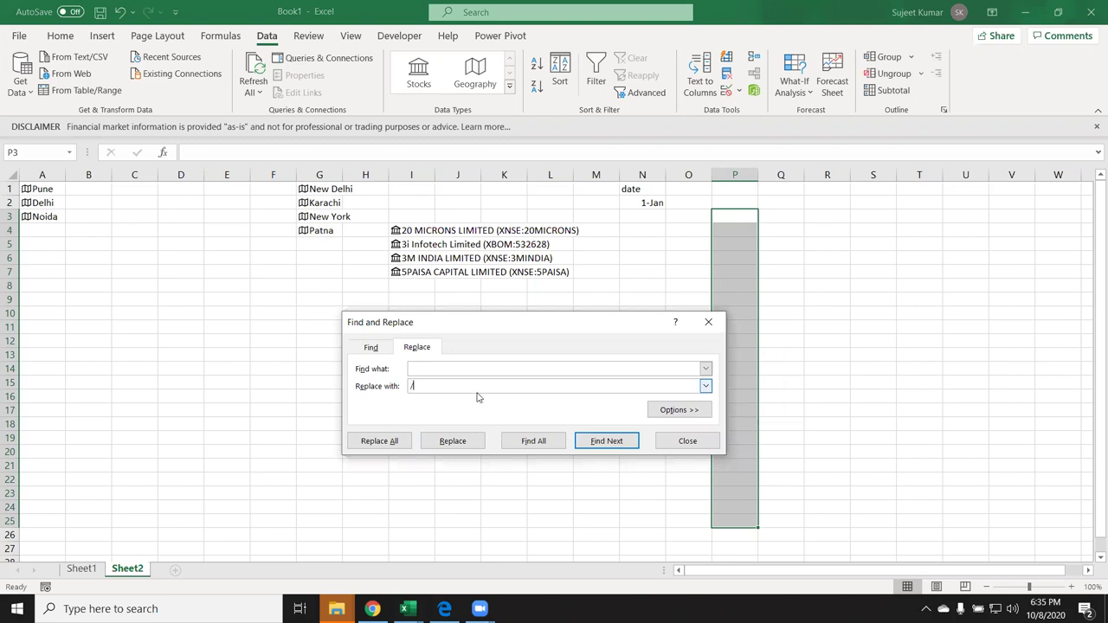
{"action": "type", "text": "0"}
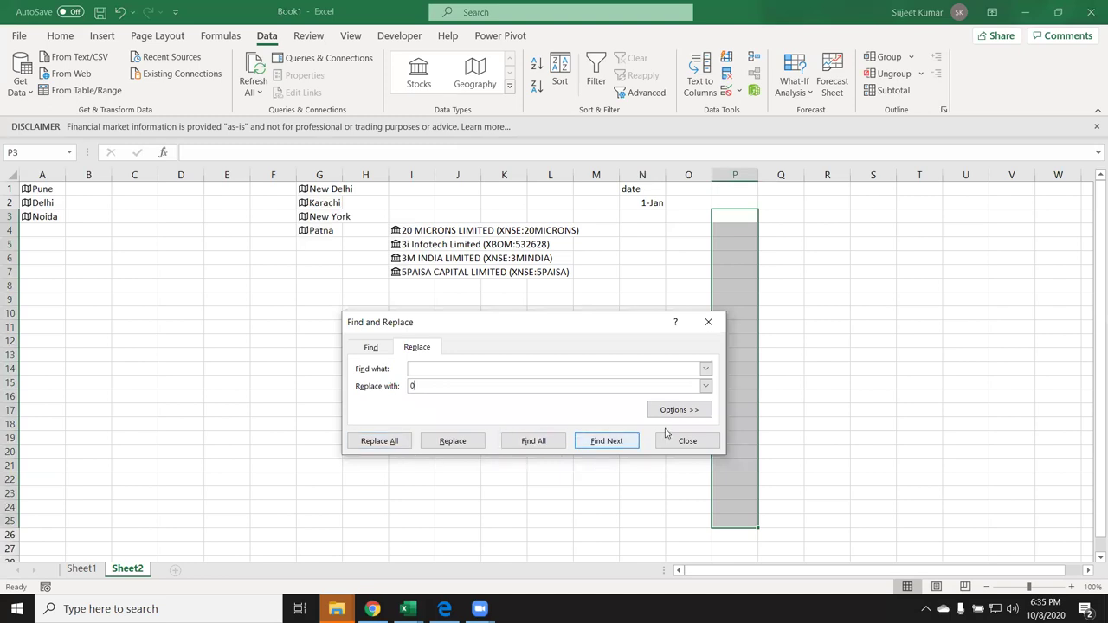
{"action": "left_click", "coordinate": [719, 325]}
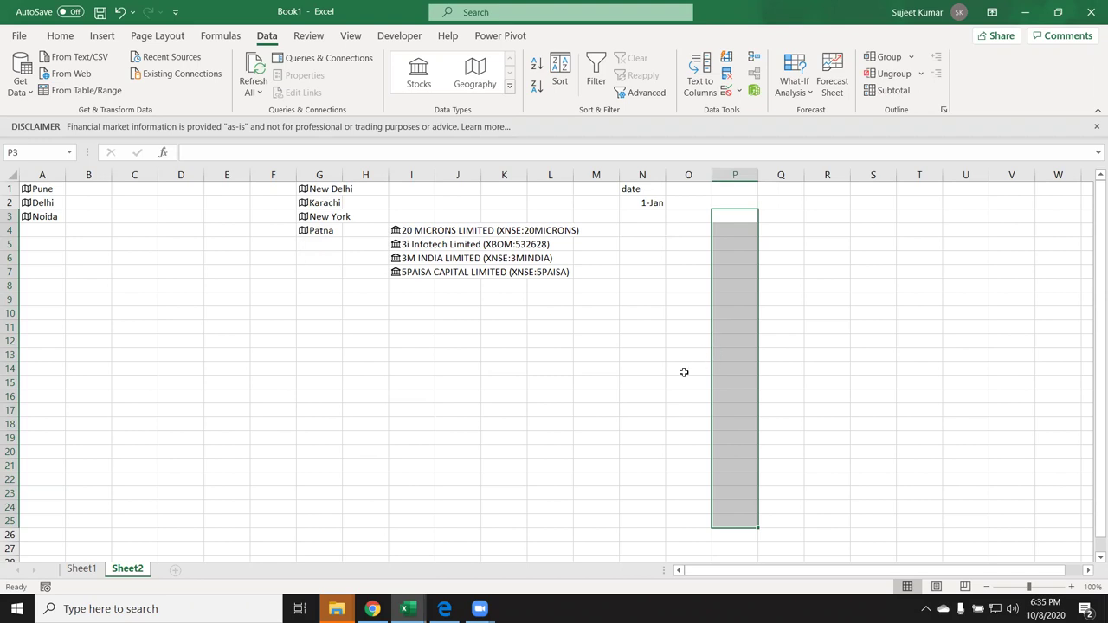
{"action": "key", "text": "super+d"}
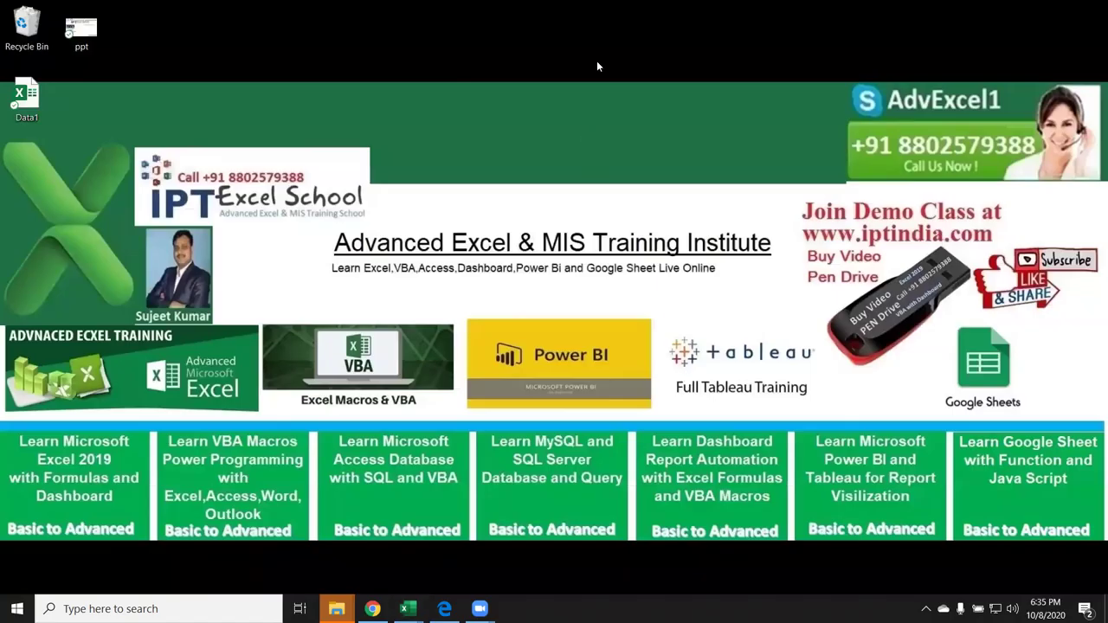